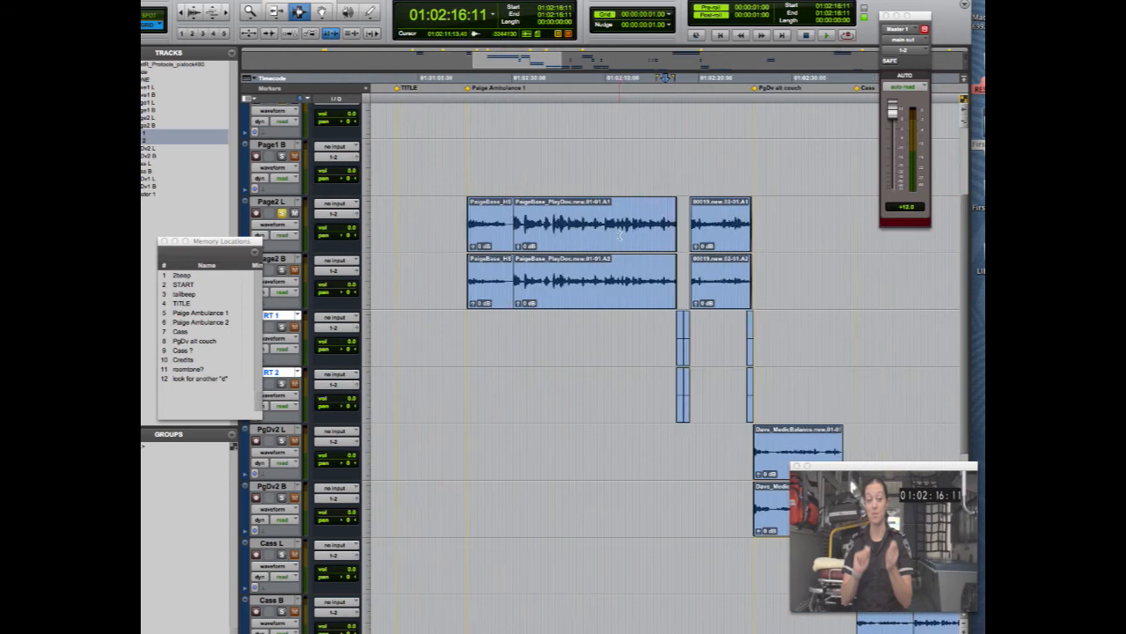
Play back the Page2 dialogue at 01:02:16:11 and look over the room tone clips that follow it
{"action": "key", "text": "super+bracketright"}
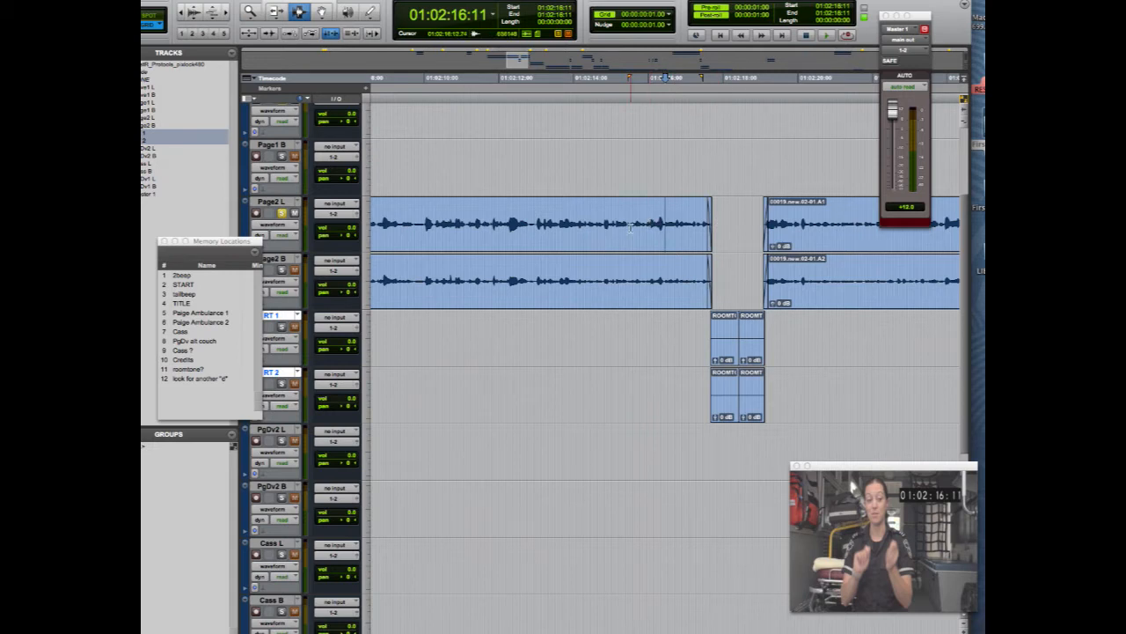
{"action": "key", "text": "space"}
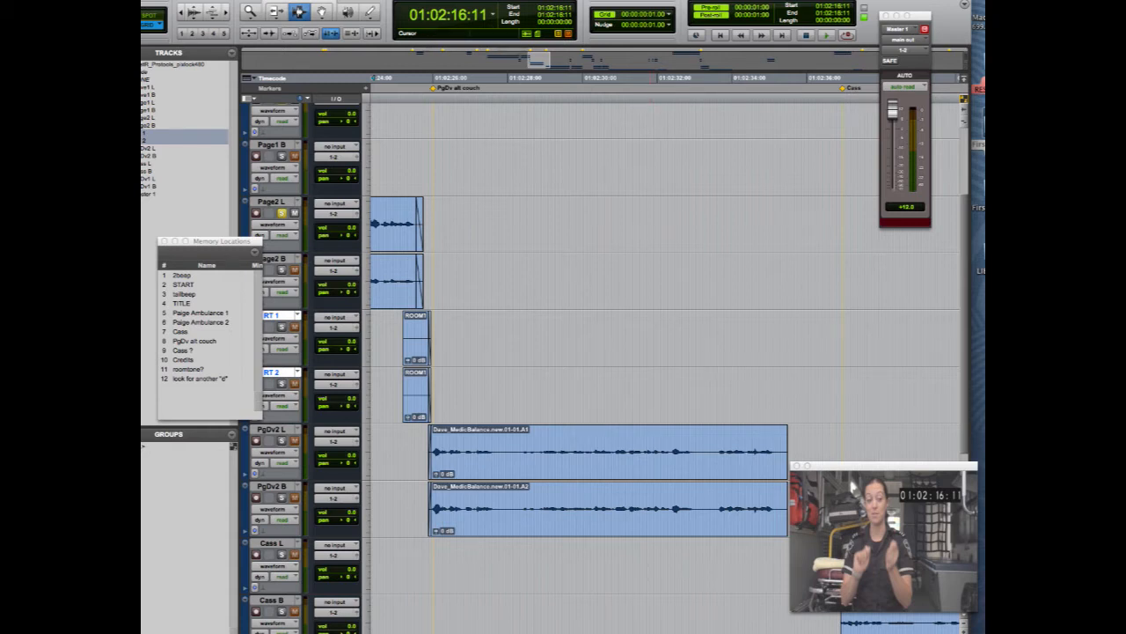
{"action": "key", "text": "space"}
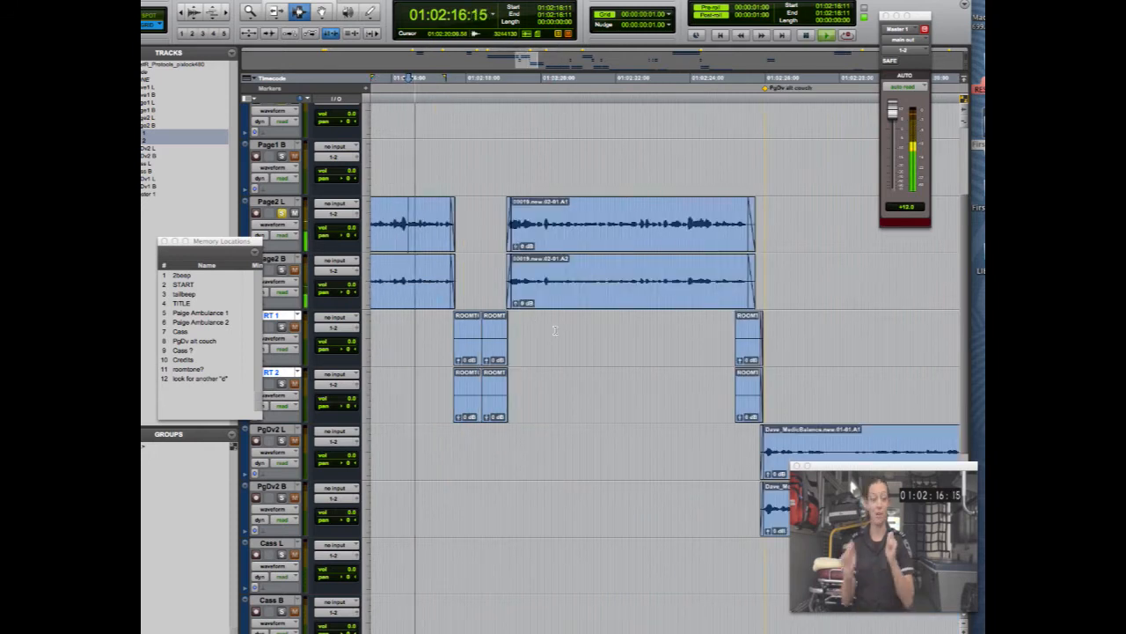
{"action": "key", "text": "space"}
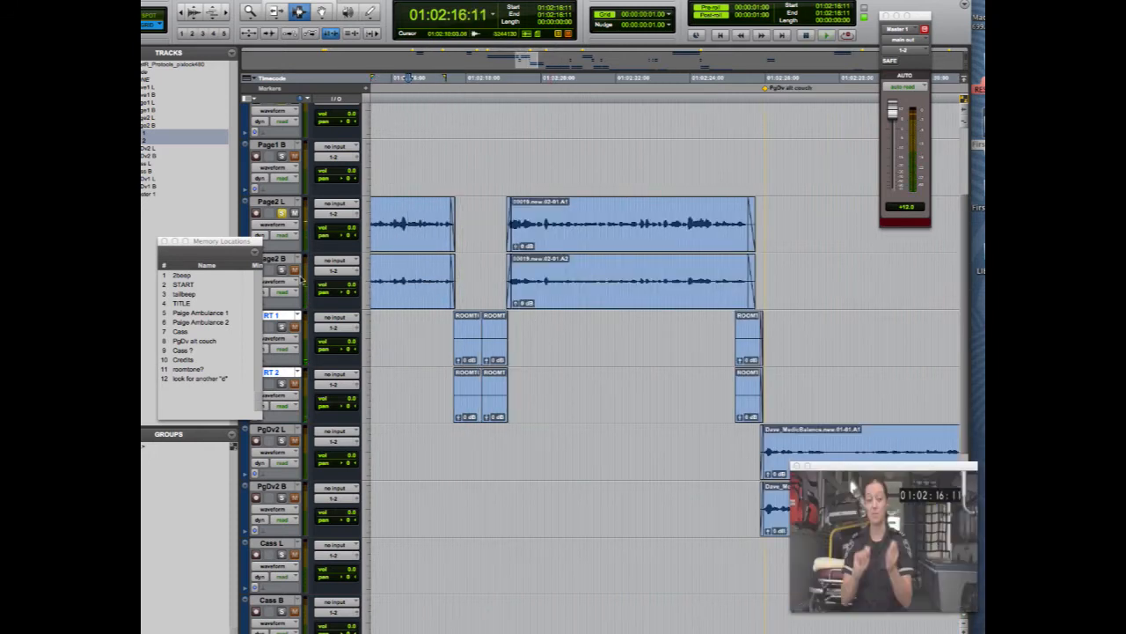
Move the Memory Locations window clear of the track names and solo RT 1 alongside Page2 L
{"action": "left_click_drag", "start_coordinate": [227, 238], "coordinate": [209, 247]}
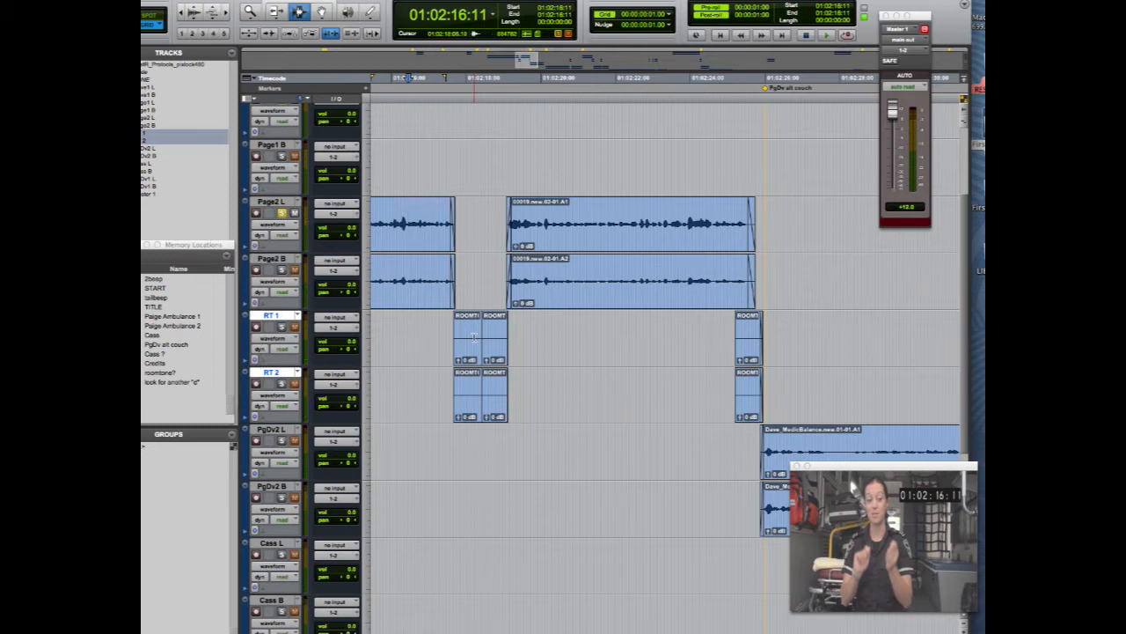
{"action": "left_click", "coordinate": [474, 337]}
{"action": "key", "text": "super+bracketright"}
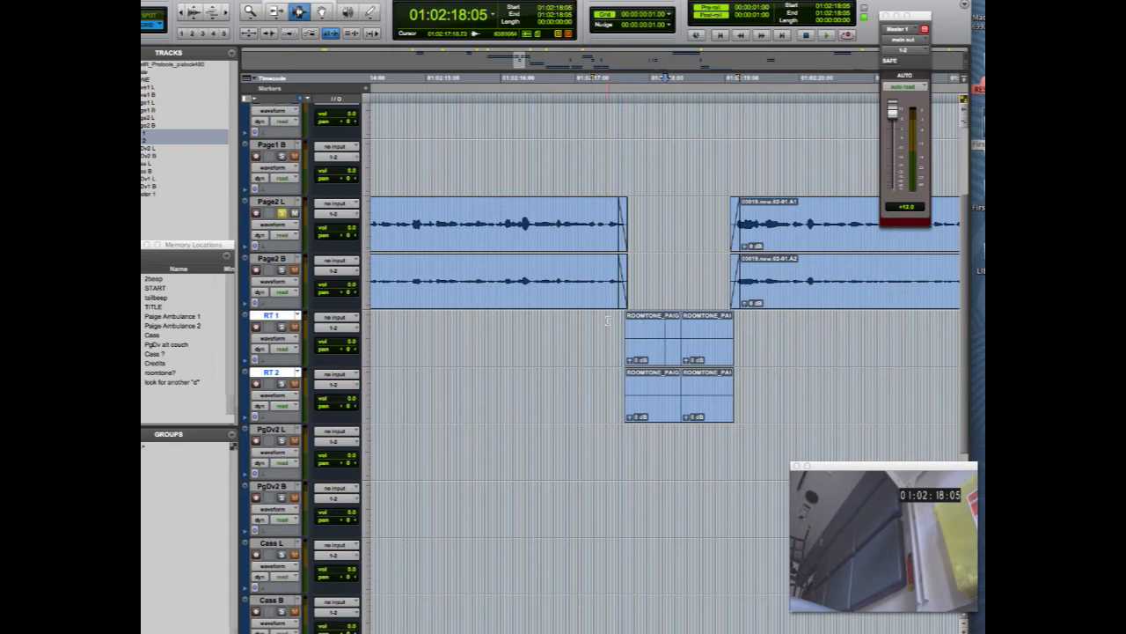
{"action": "left_click", "coordinate": [281, 328]}
{"action": "left_click", "coordinate": [561, 221]}
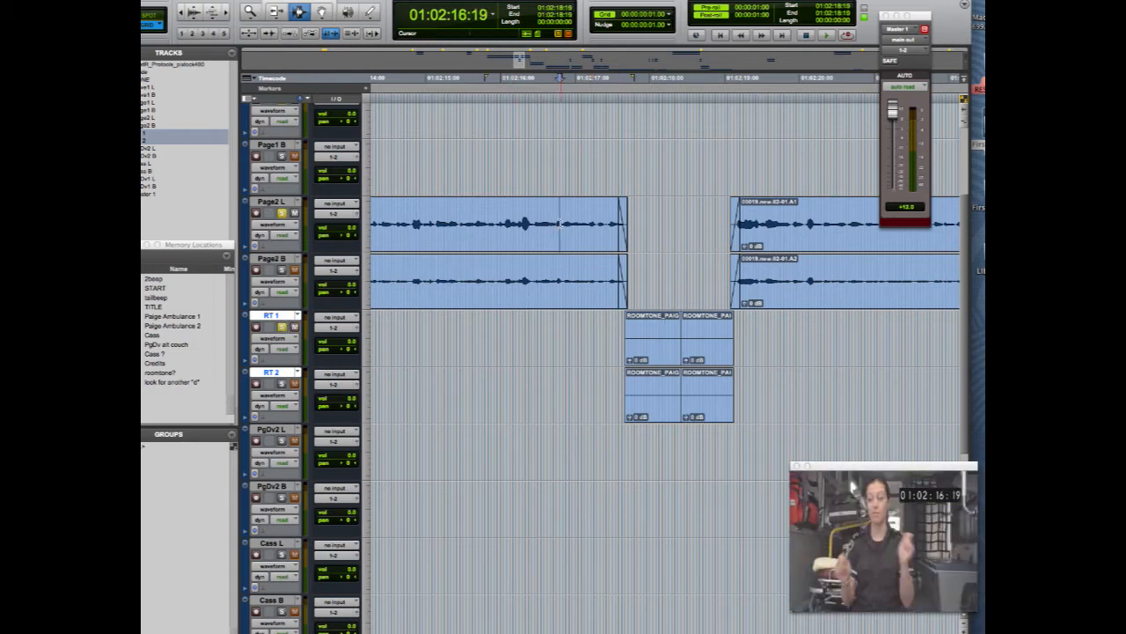
{"action": "left_click", "coordinate": [281, 213]}
{"action": "left_click", "coordinate": [282, 326]}
{"action": "left_click", "coordinate": [594, 340]}
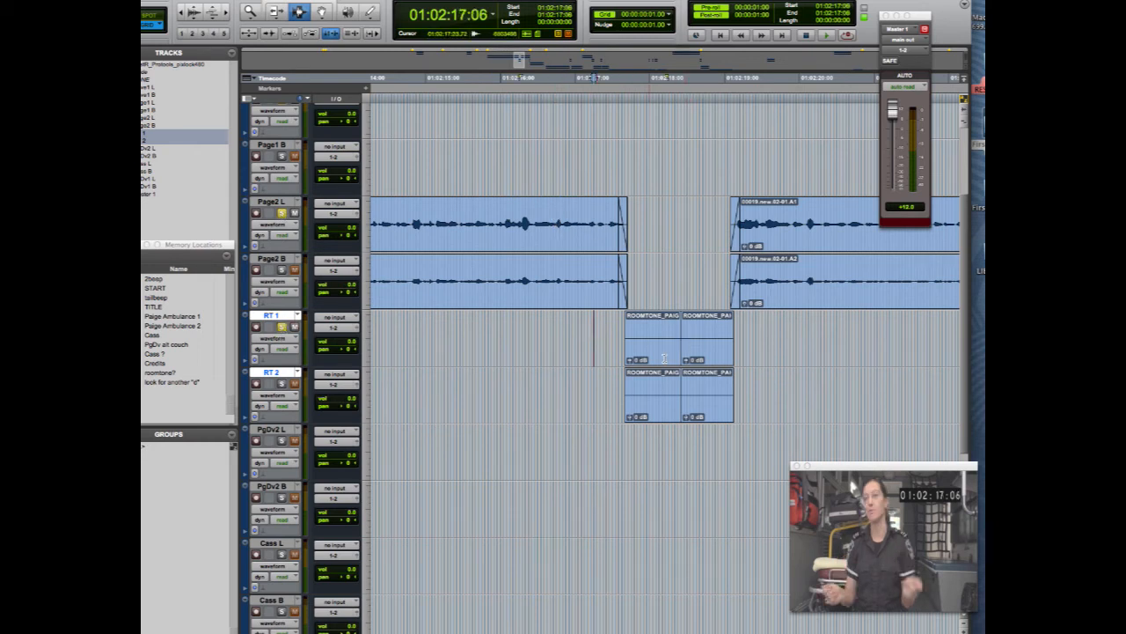
Compare the Page2 L and Page2 B dialogue clips with the adjoining room tone clips on RT 1 and RT 2
{"action": "left_click", "coordinate": [630, 315]}
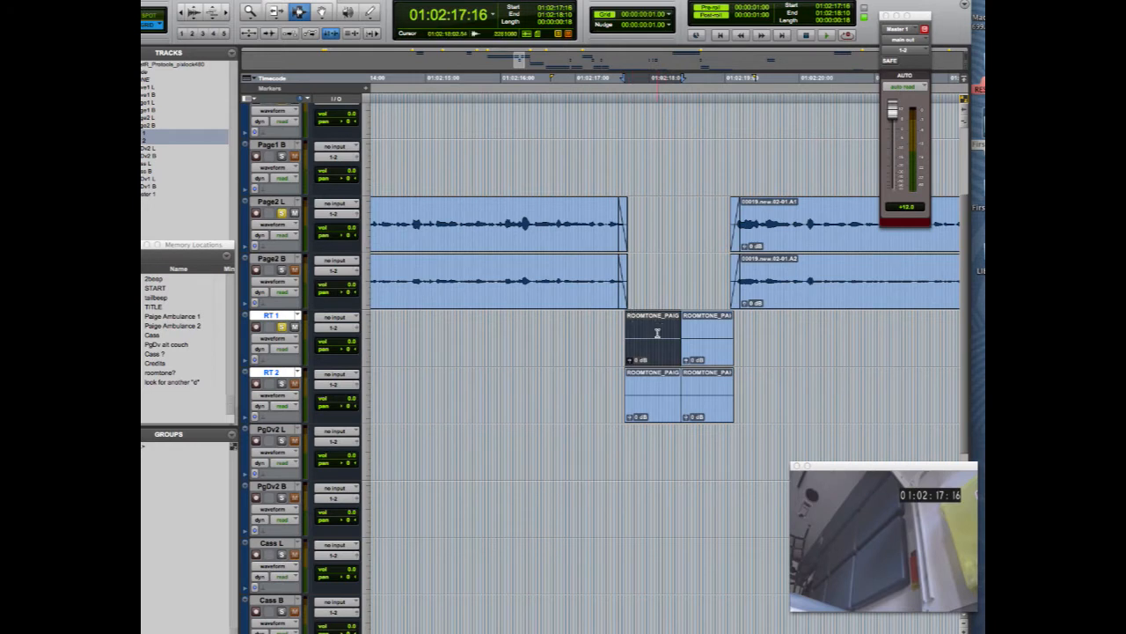
{"action": "double_click", "coordinate": [570, 223]}
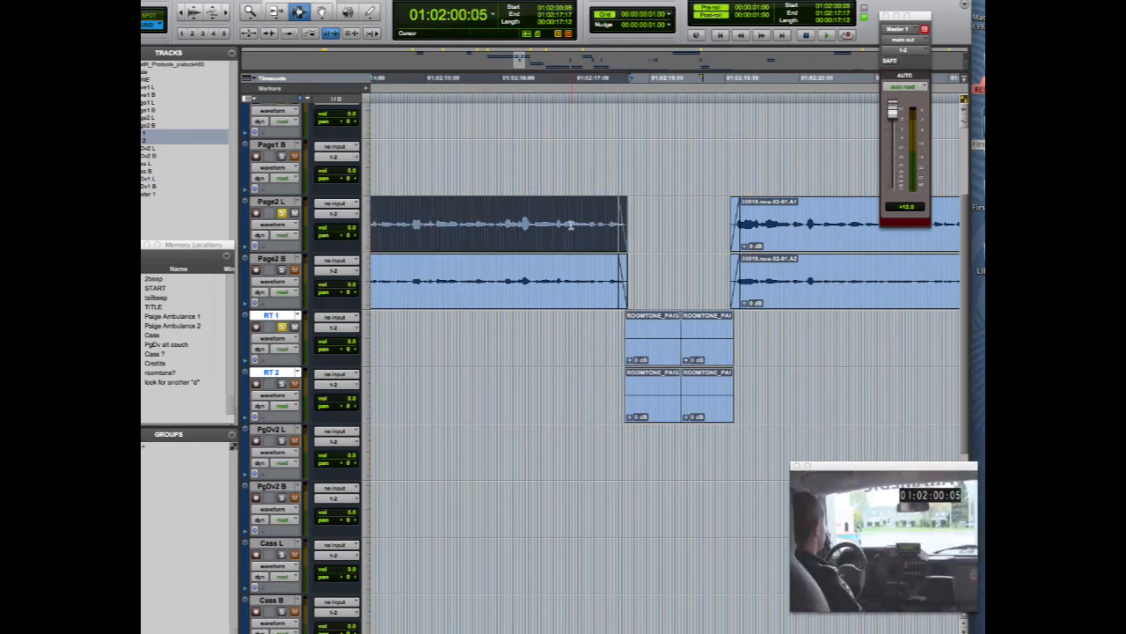
{"action": "double_click", "coordinate": [661, 393]}
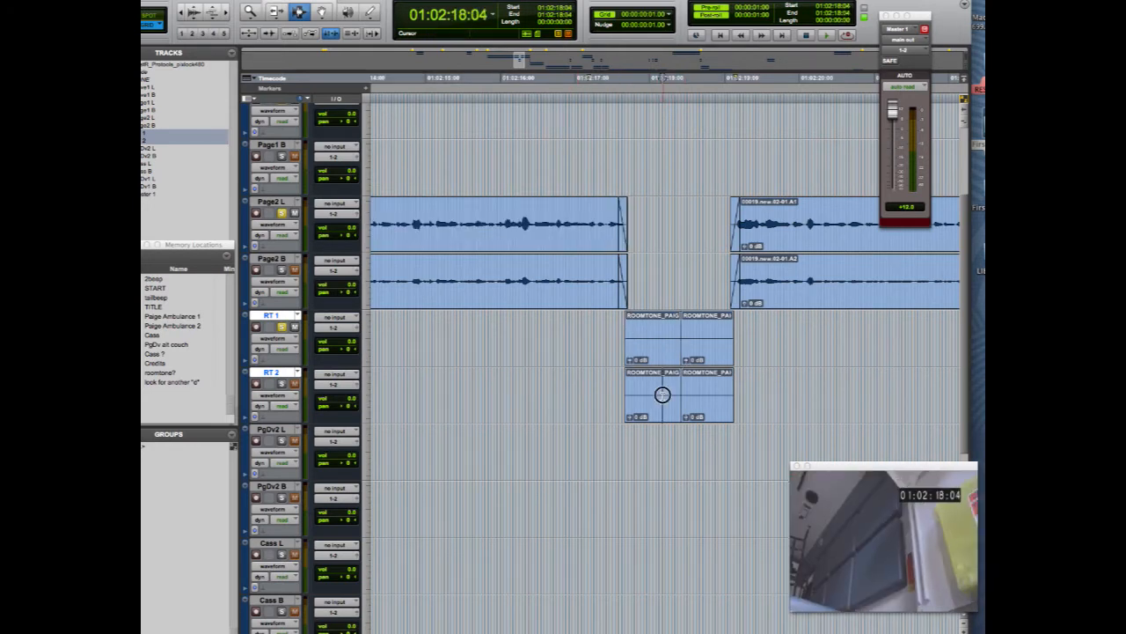
{"action": "double_click", "coordinate": [570, 280]}
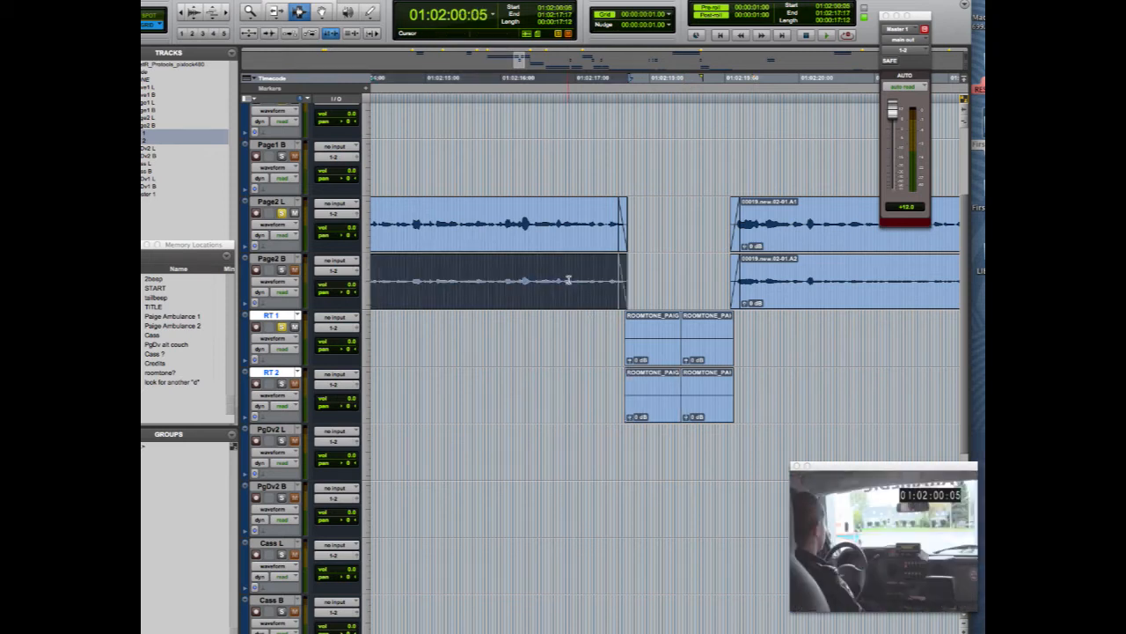
Play back the transition from the Page2 dialogue into the room tone, starting at 01:02:15:10
{"action": "left_click", "coordinate": [654, 239]}
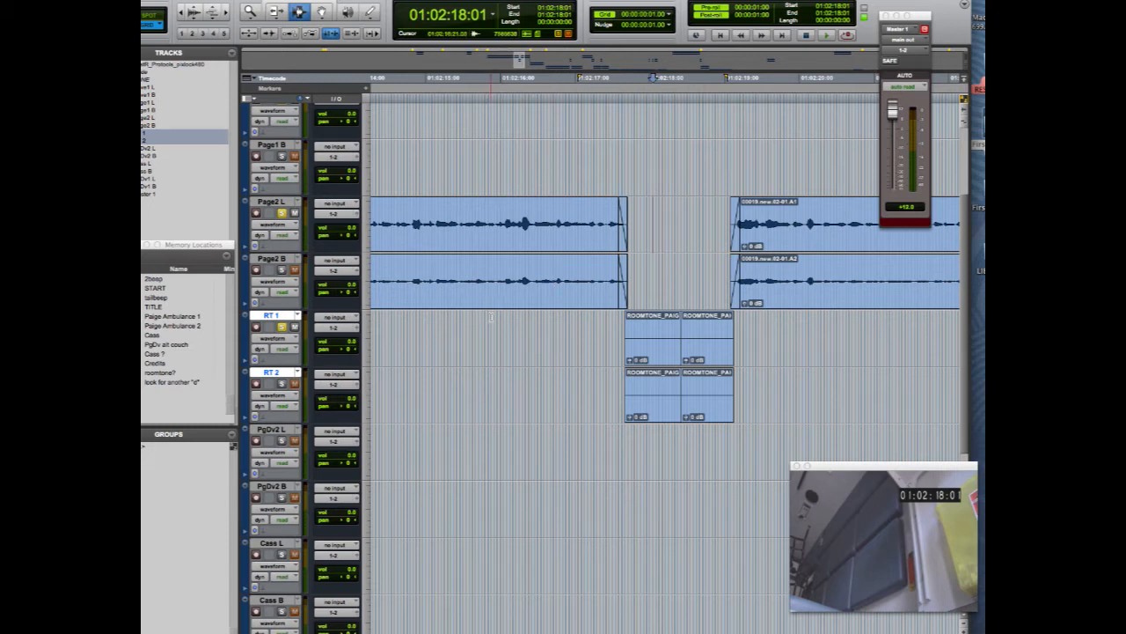
{"action": "key", "text": "space"}
{"action": "left_click", "coordinate": [458, 312]}
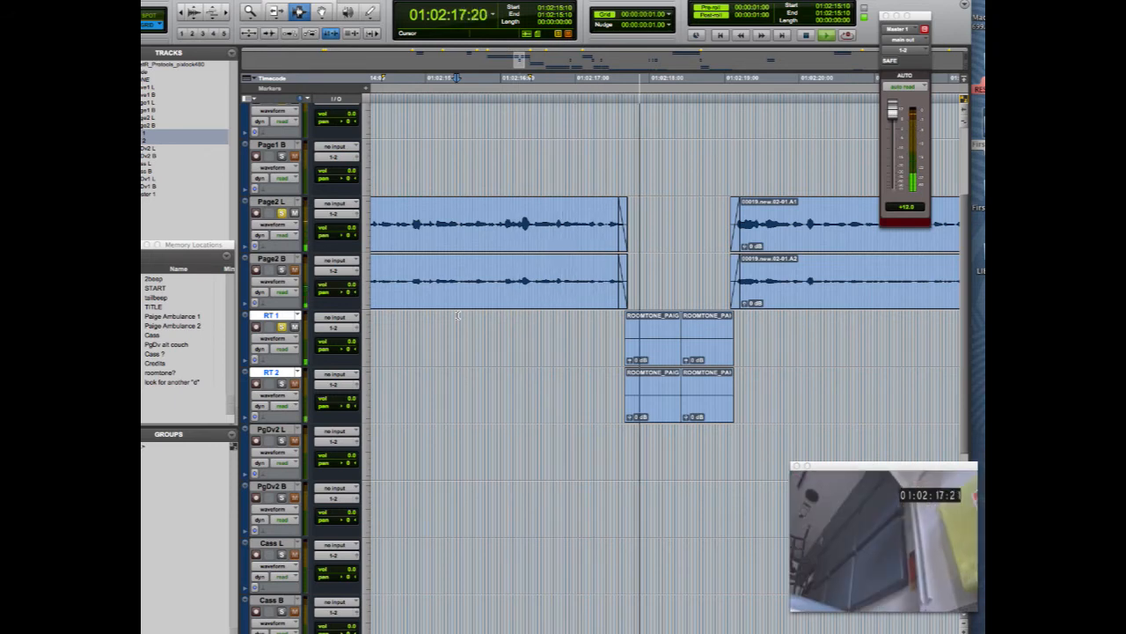
{"action": "key", "text": "space"}
{"action": "key", "text": "space"}
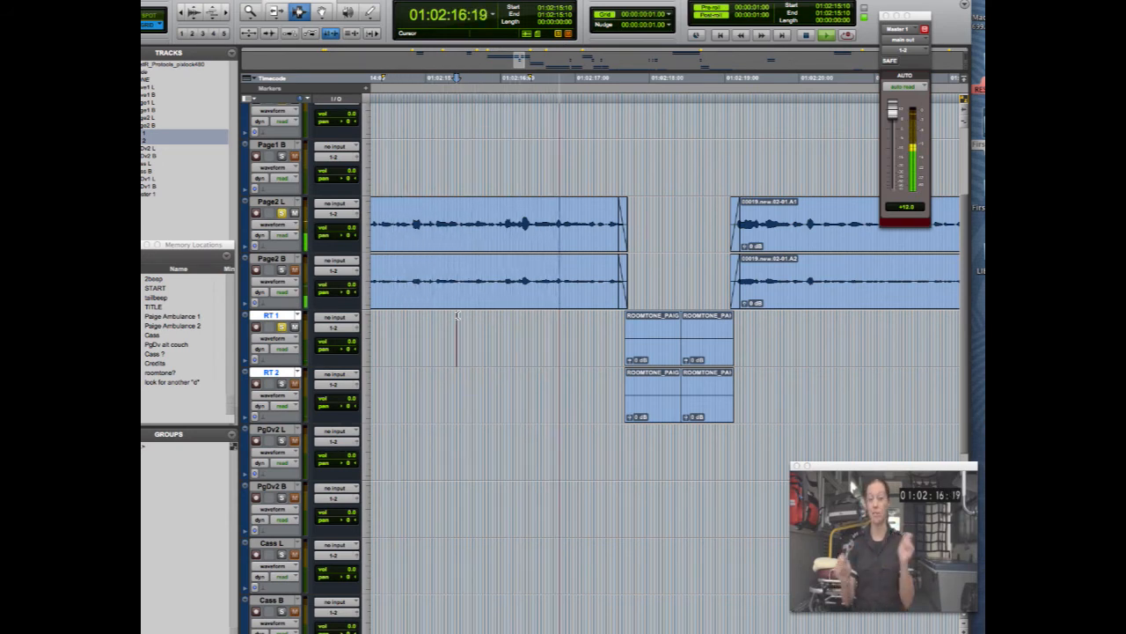
{"action": "key", "text": "space"}
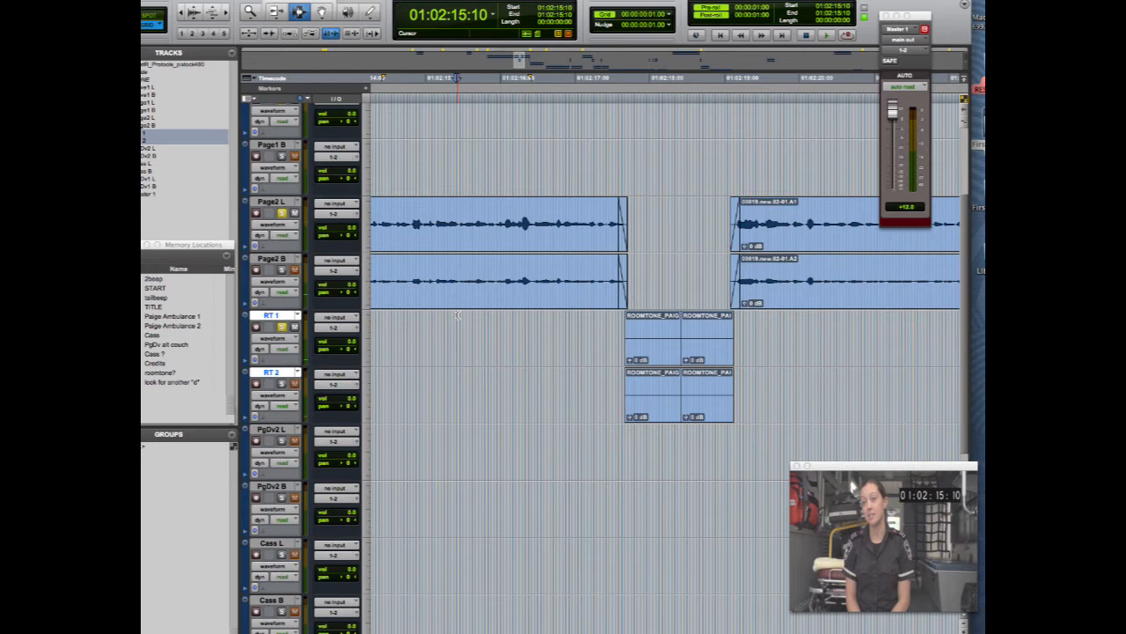
Enlarge the audio waveforms vertically around the gap that the room tone fills
{"action": "key", "text": "super+z"}
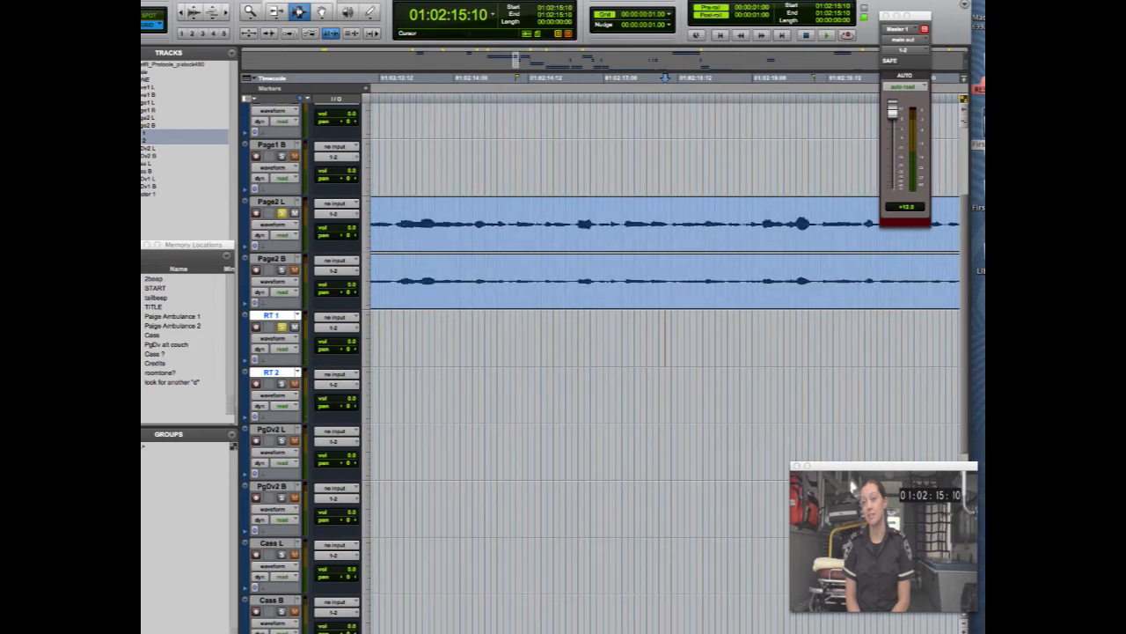
{"action": "key", "text": "super+shift+z"}
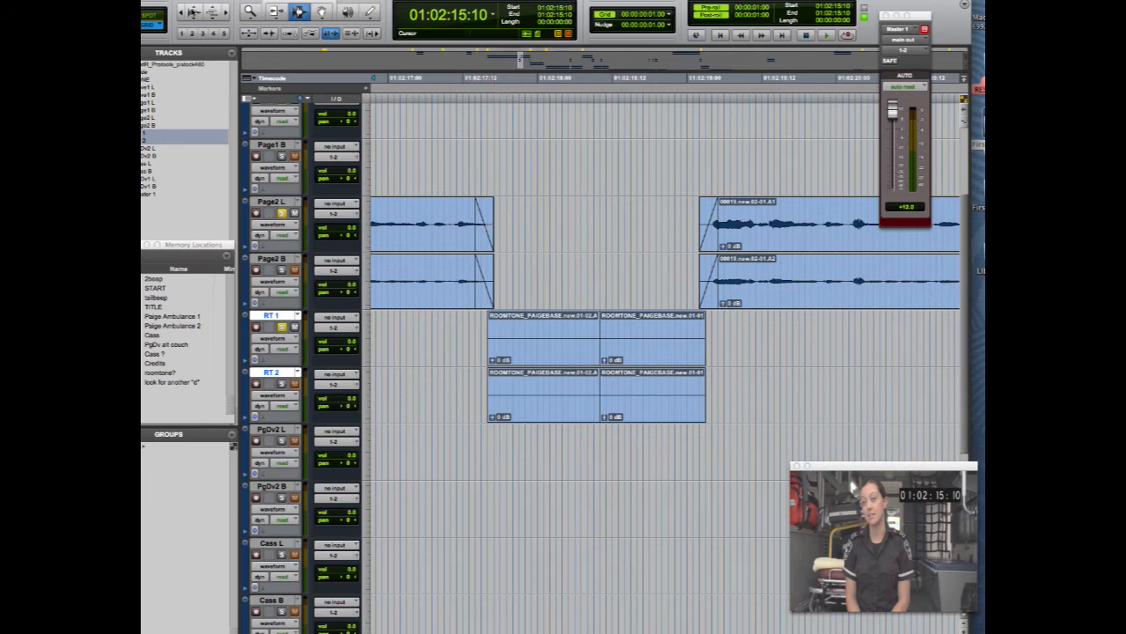
{"action": "left_click", "coordinate": [193, 12]}
{"action": "left_click", "coordinate": [192, 11]}
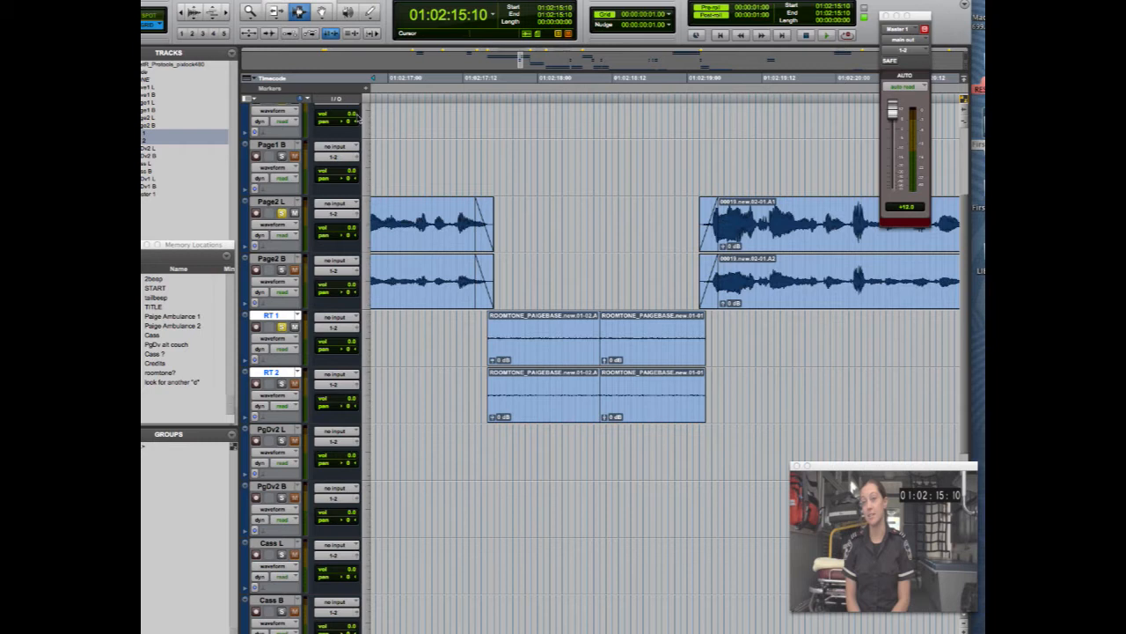
Nudge the end fade-outs of the first Page2 L and Page2 B clips later to 01:02:17:20 and audition them
{"action": "left_click", "coordinate": [482, 230]}
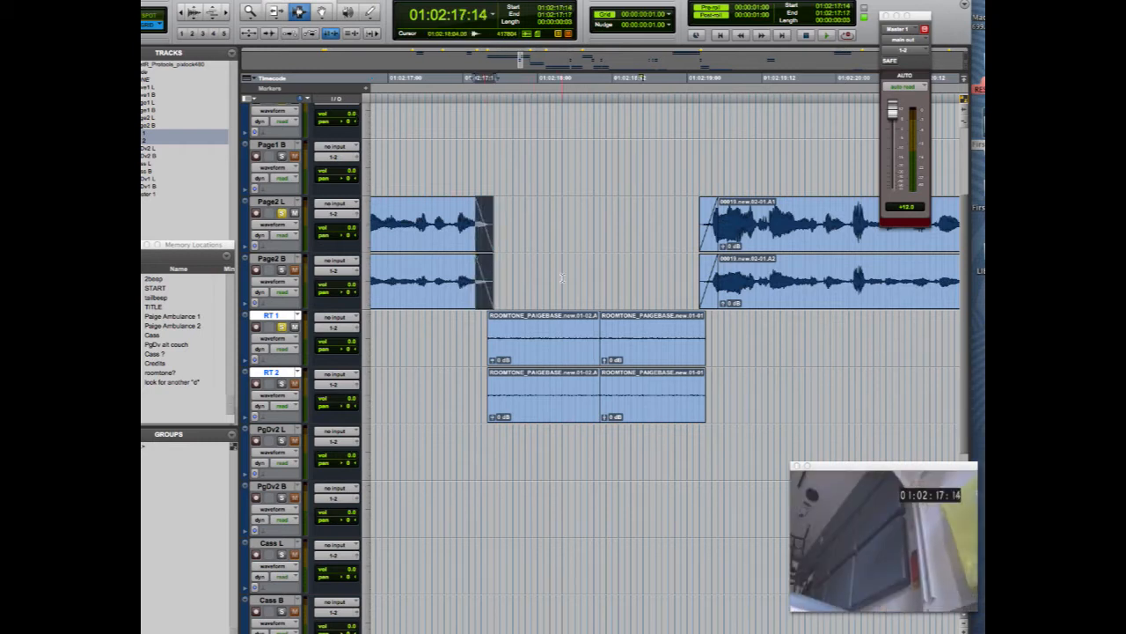
{"action": "key", "text": "KP_Add"}
{"action": "key", "text": "KP_Add"}
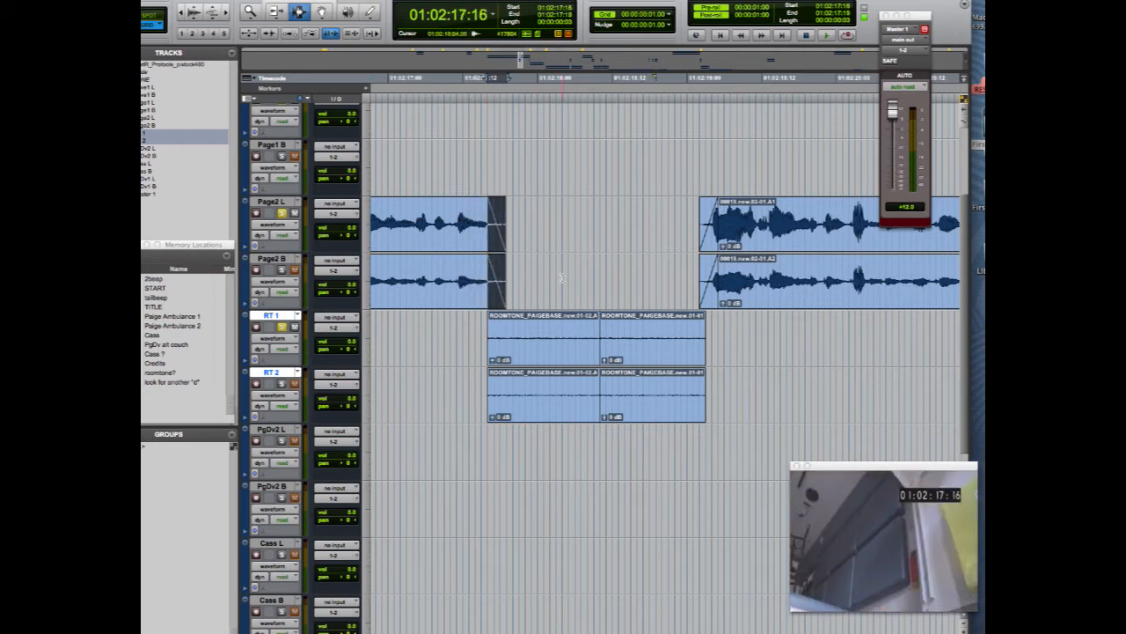
{"action": "key", "text": "KP_Add"}
{"action": "key", "text": "KP_Add"}
{"action": "key", "text": "KP_Add"}
{"action": "key", "text": "KP_Add"}
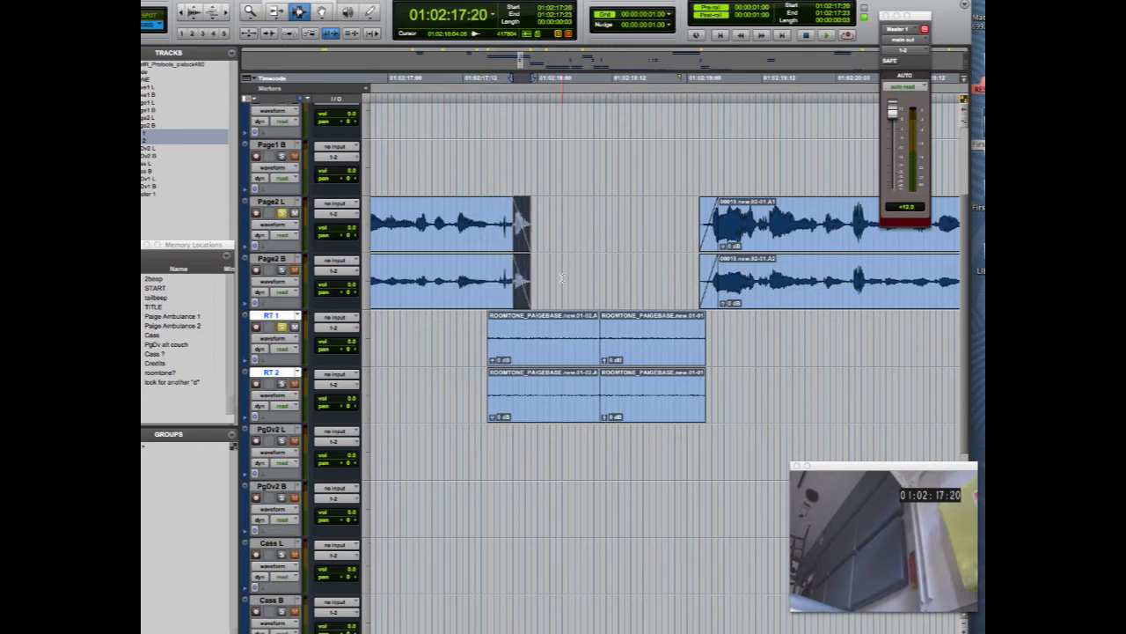
{"action": "key", "text": "r"}
{"action": "key", "text": "space"}
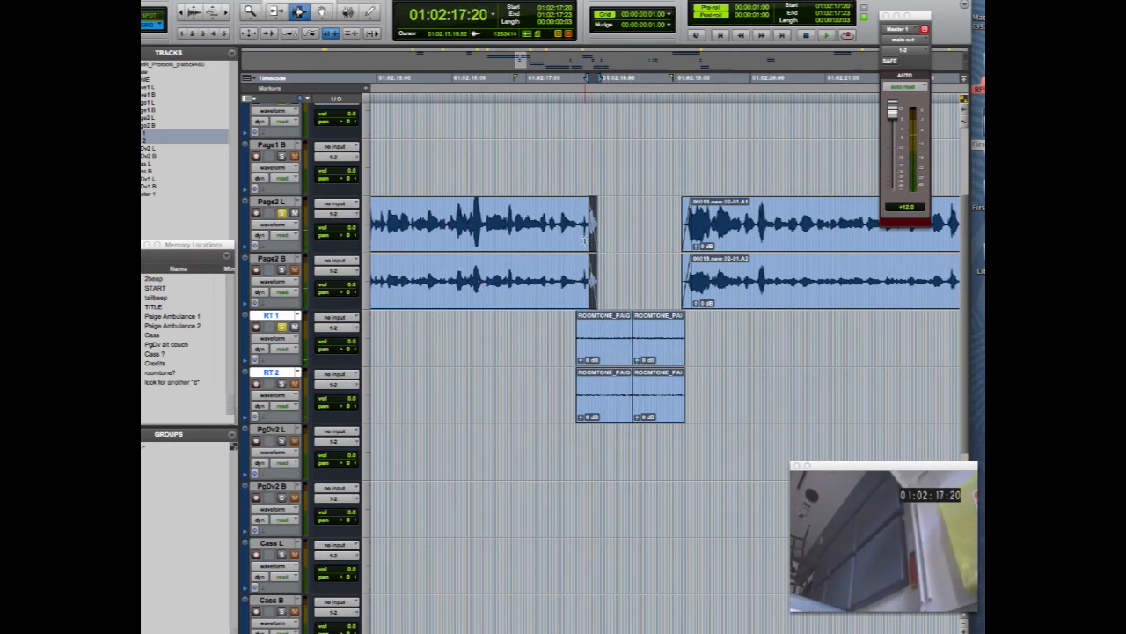
Nudge the Page2 L and Page2 B fade-outs back five frames to 01:02:17:15
{"action": "key", "text": "super+KP_Subtract"}
{"action": "key", "text": "super+KP_Subtract"}
{"action": "key", "text": "super+KP_Subtract"}
{"action": "key", "text": "super+KP_Subtract"}
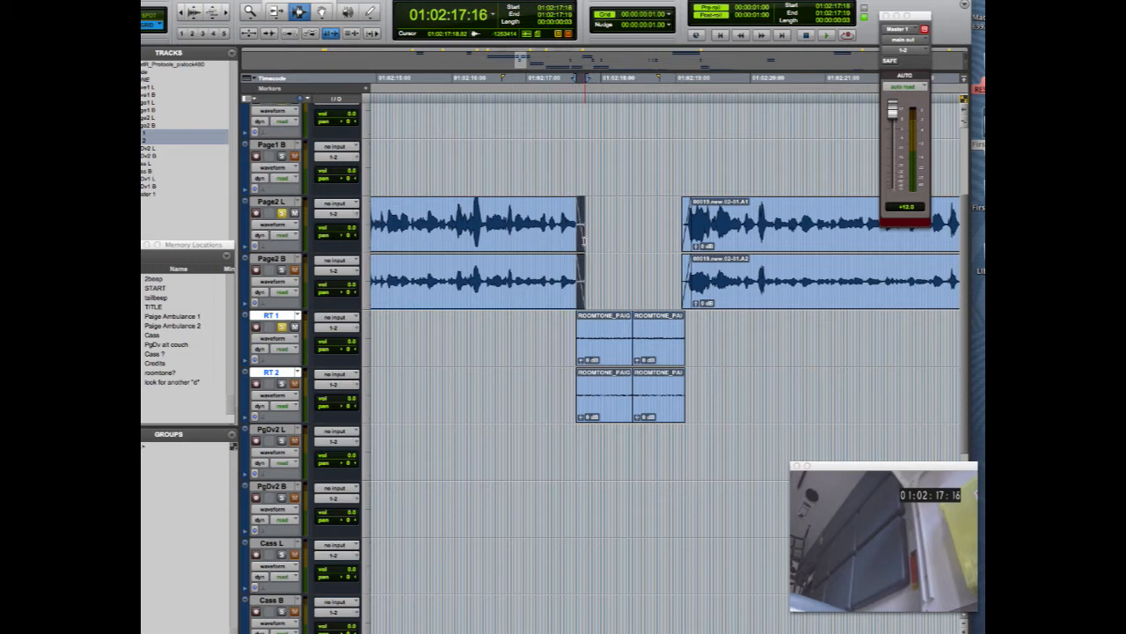
{"action": "key", "text": "super+KP_Subtract"}
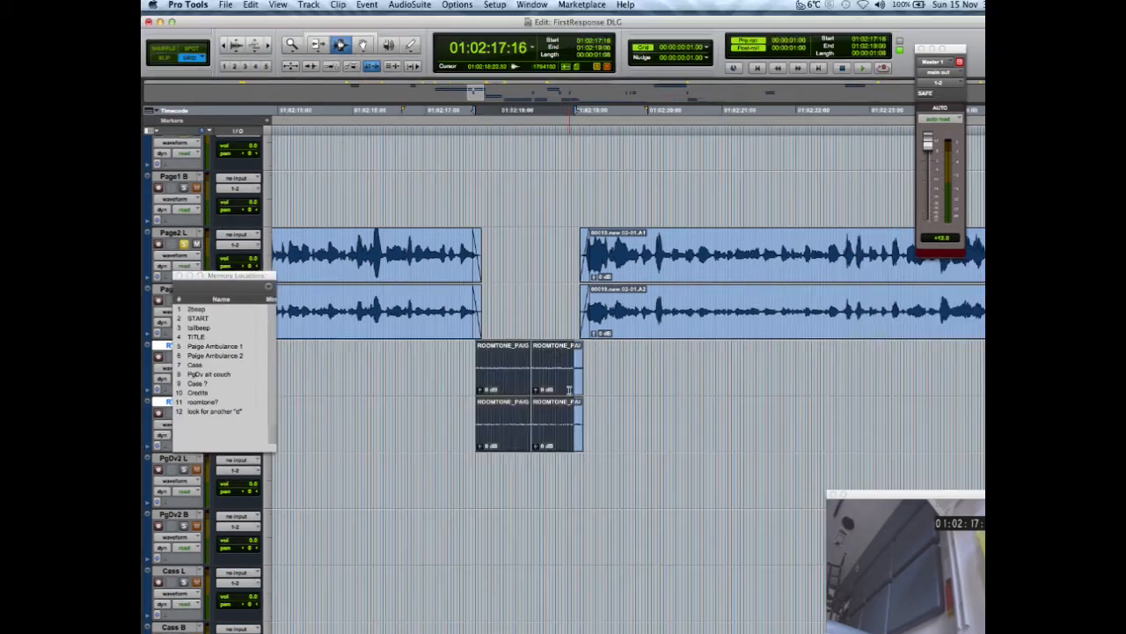
Extend the start of the first room tone clips on RT 1 and RT 2 one frame earlier to 01:02:17:15
{"action": "left_click_drag", "start_coordinate": [597, 319], "coordinate": [609, 380]}
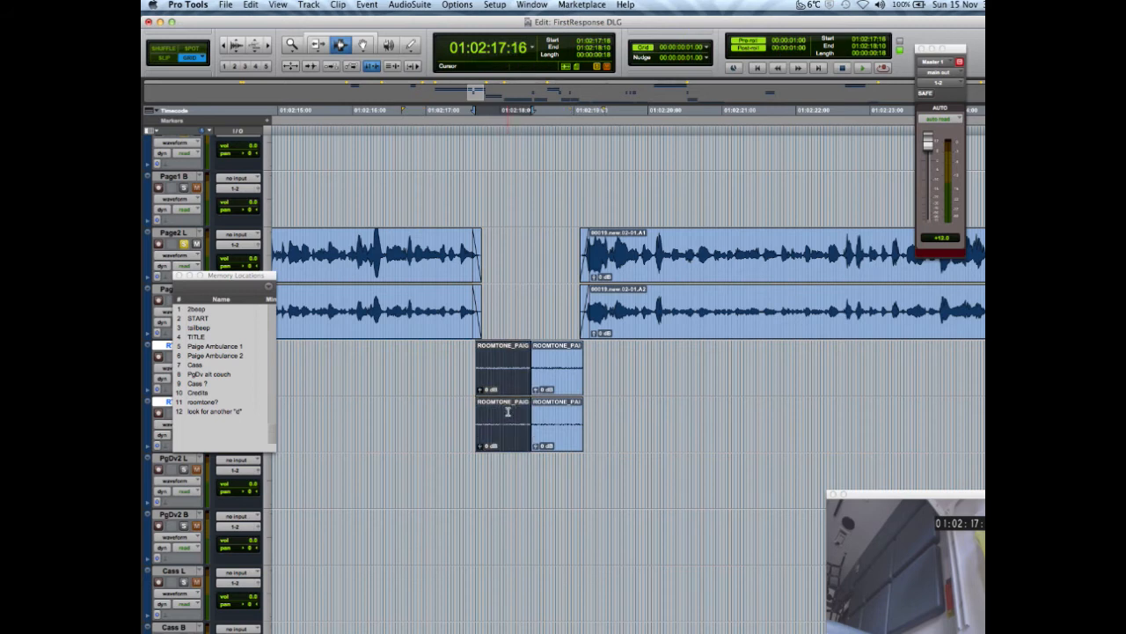
{"action": "key", "text": "super+bracketright"}
{"action": "key", "text": "super+bracketright"}
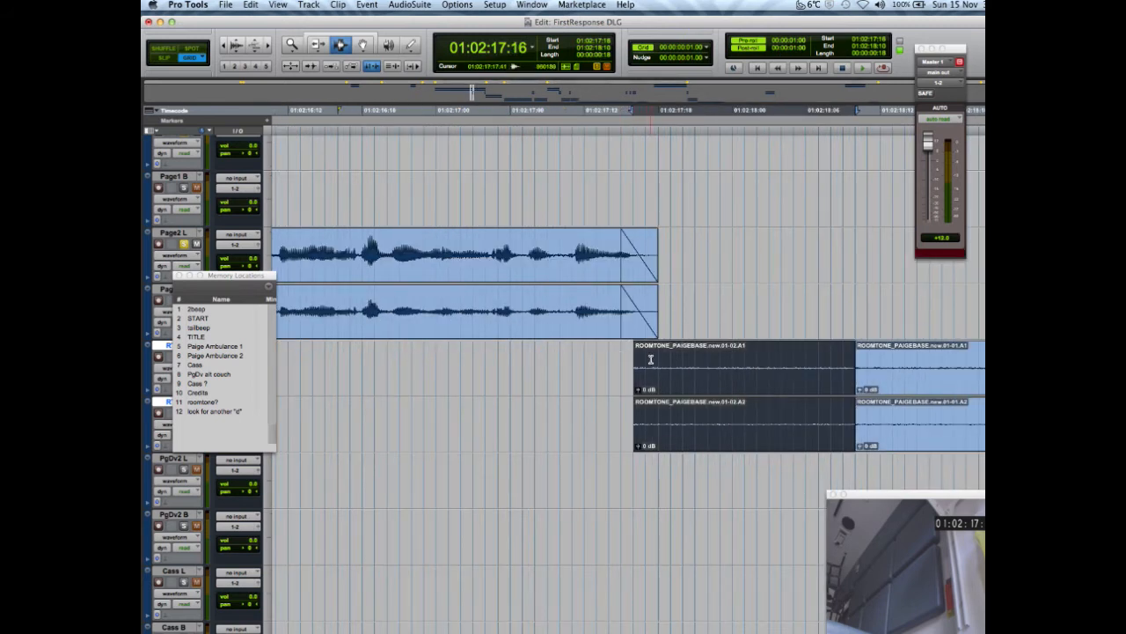
{"action": "key", "text": "alt+minus"}
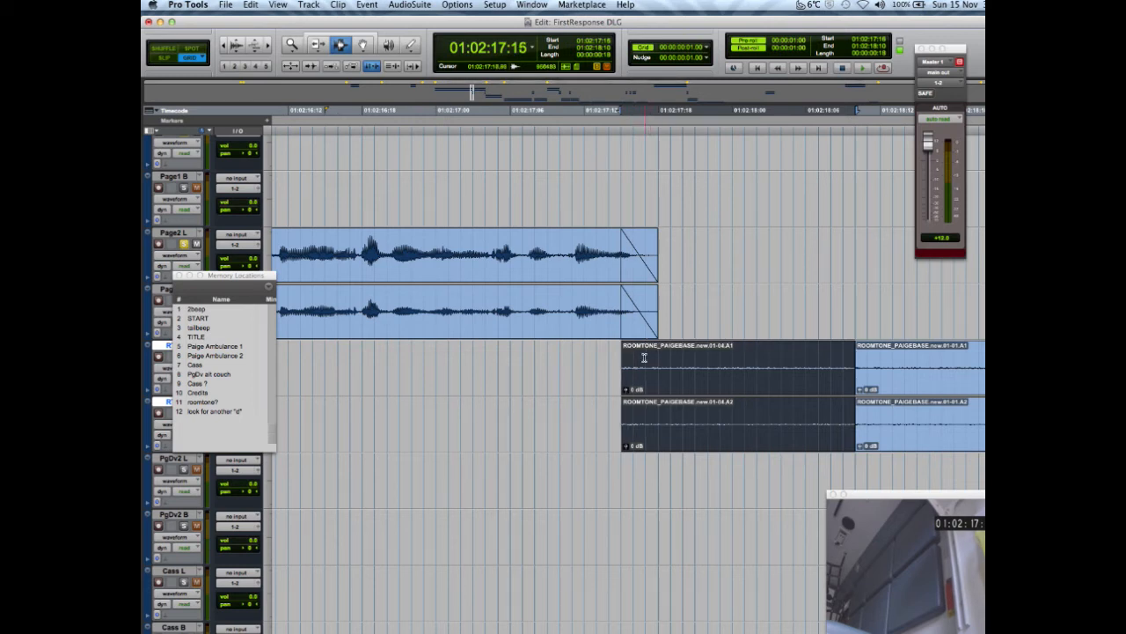
Apply curved fade-ins to the RT 1 and RT 2 room tone and matching fade-outs to Page2 L and Page2 B, from 01:02:17:15 to 01:02:17:18
{"action": "left_click_drag", "start_coordinate": [636, 357], "coordinate": [658, 424]}
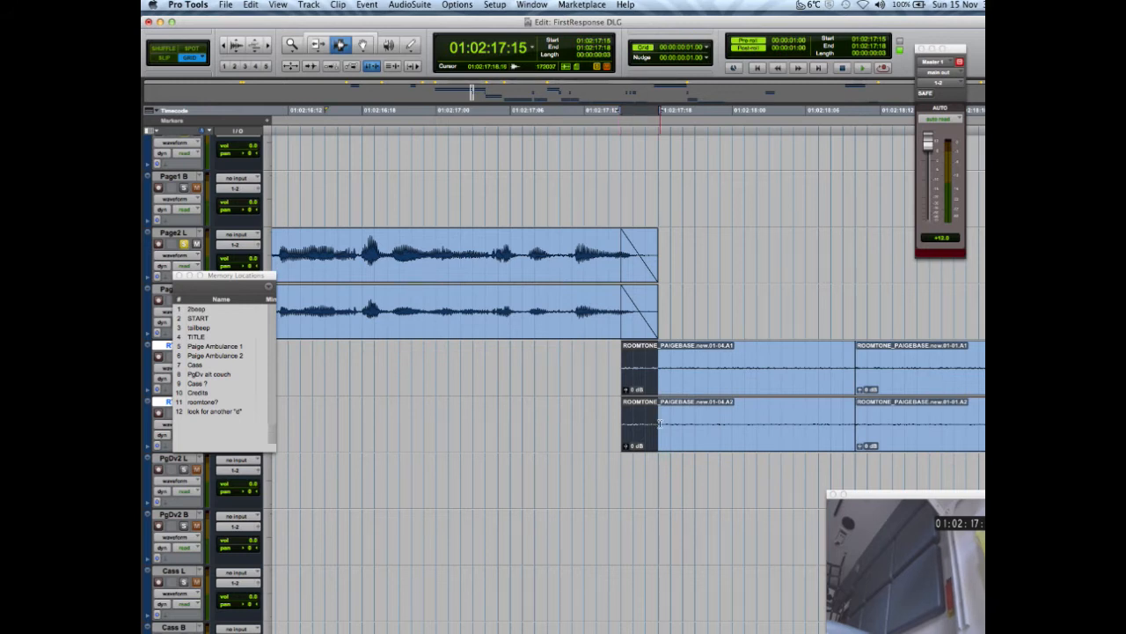
{"action": "key", "text": "super+ctrl+f"}
{"action": "left_click", "coordinate": [638, 257]}
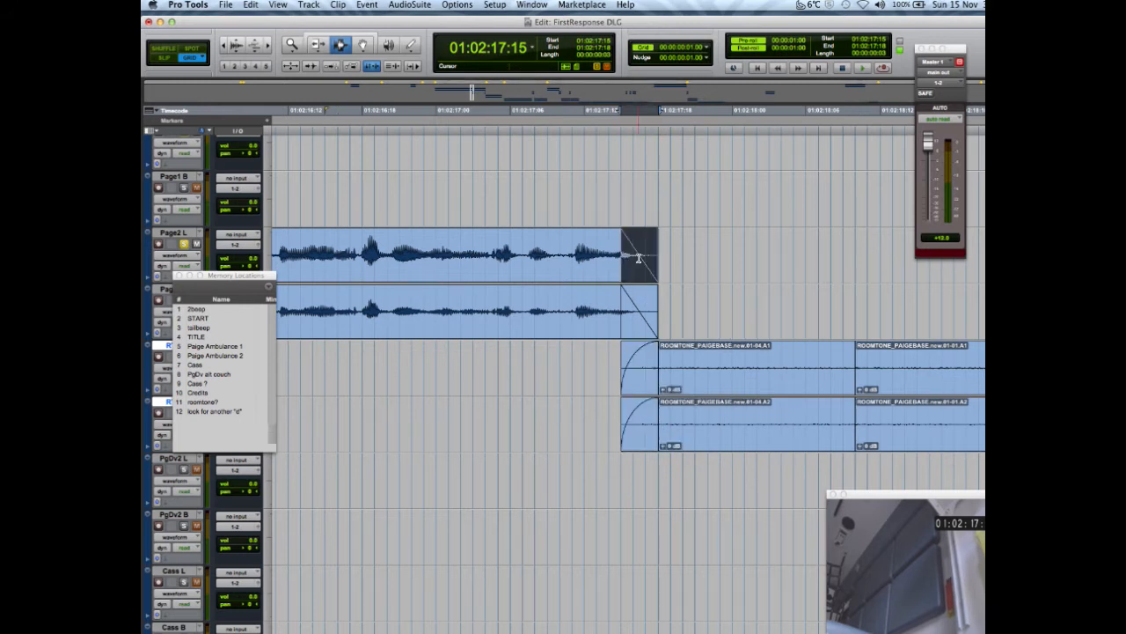
{"action": "left_click", "coordinate": [635, 311], "text": "shift"}
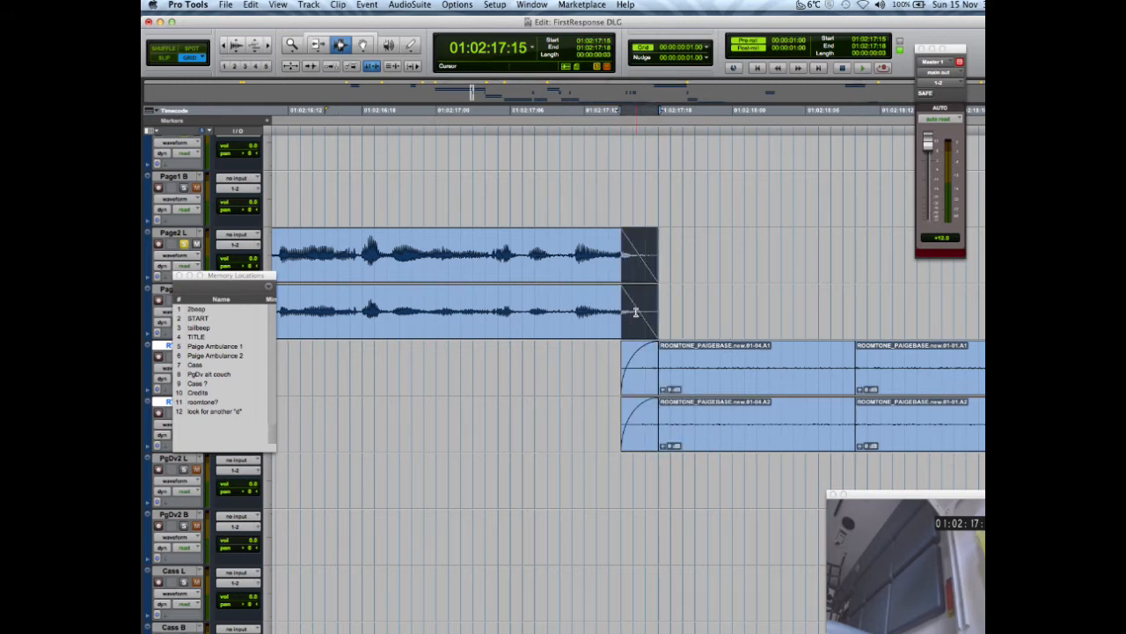
{"action": "key", "text": "super+ctrl+f"}
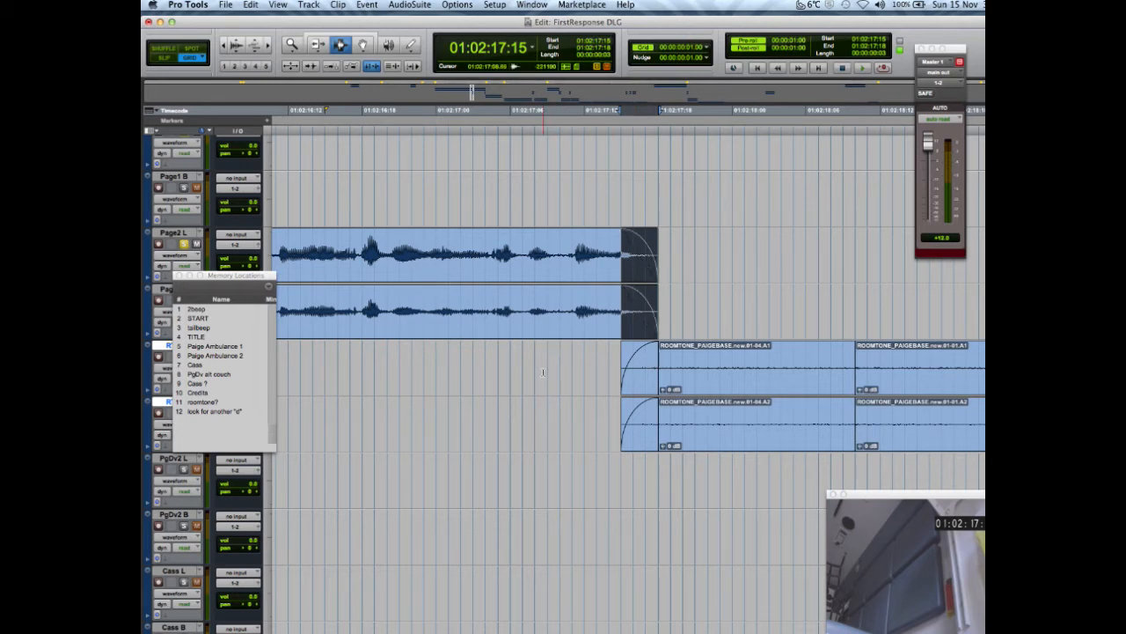
Play back the overlapping fades from the Page2 dialogue into the room tone
{"action": "key", "text": "super+bracketleft"}
{"action": "key", "text": "super+bracketleft"}
{"action": "key", "text": "space"}
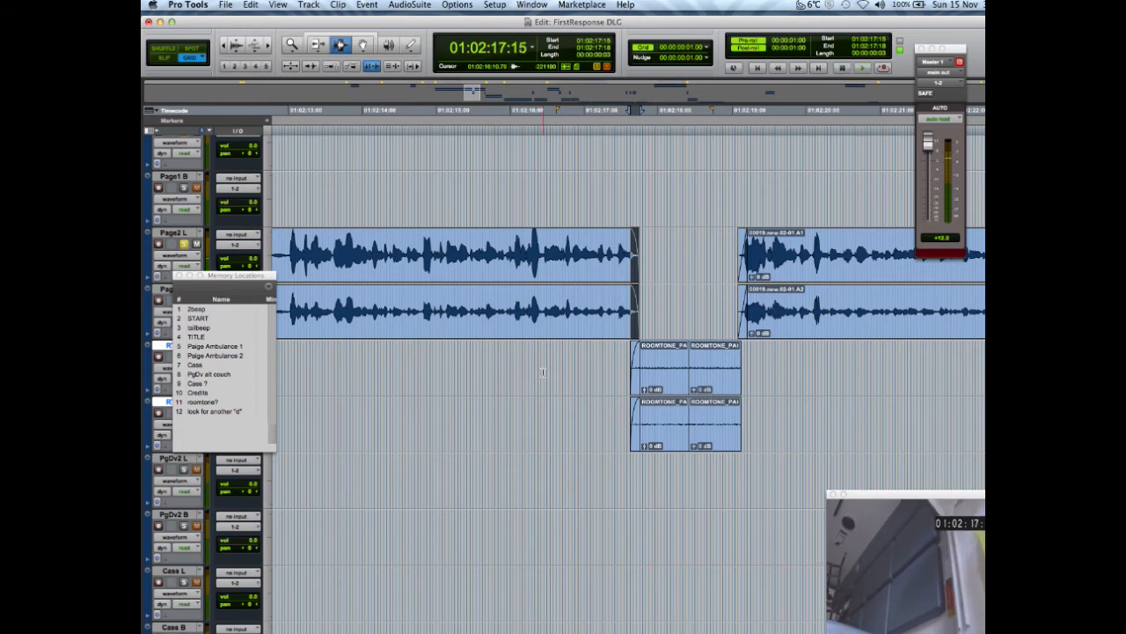
Extend the end of the second room tone clips on RT 1 and RT 2 two frames to 01:02:19:05
{"action": "left_click", "coordinate": [754, 365]}
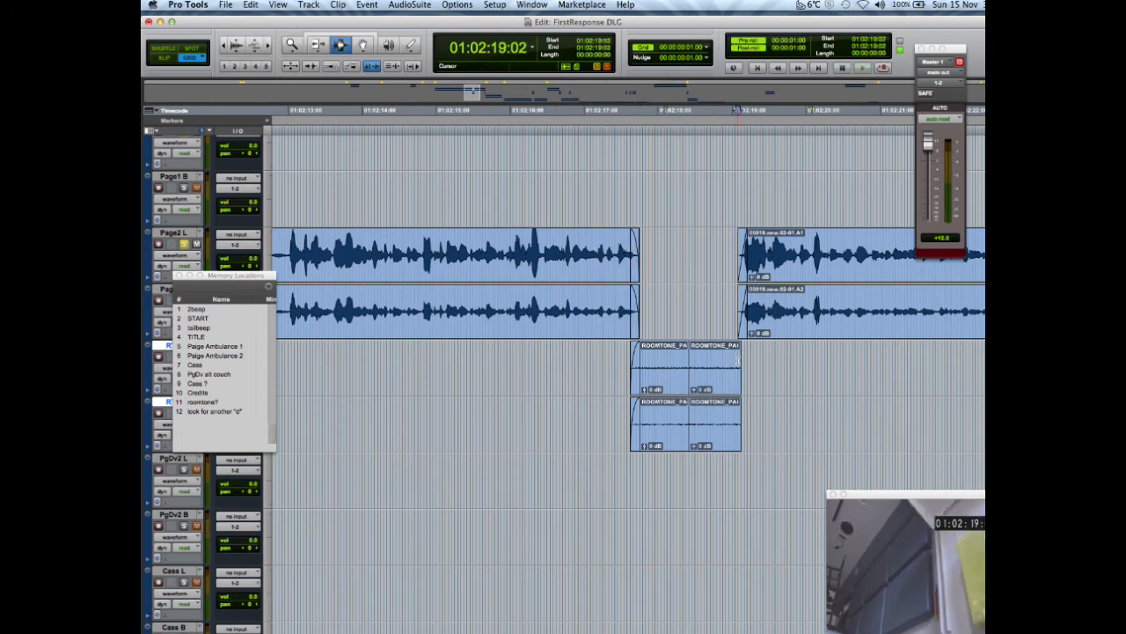
{"action": "key", "text": "super+bracketright"}
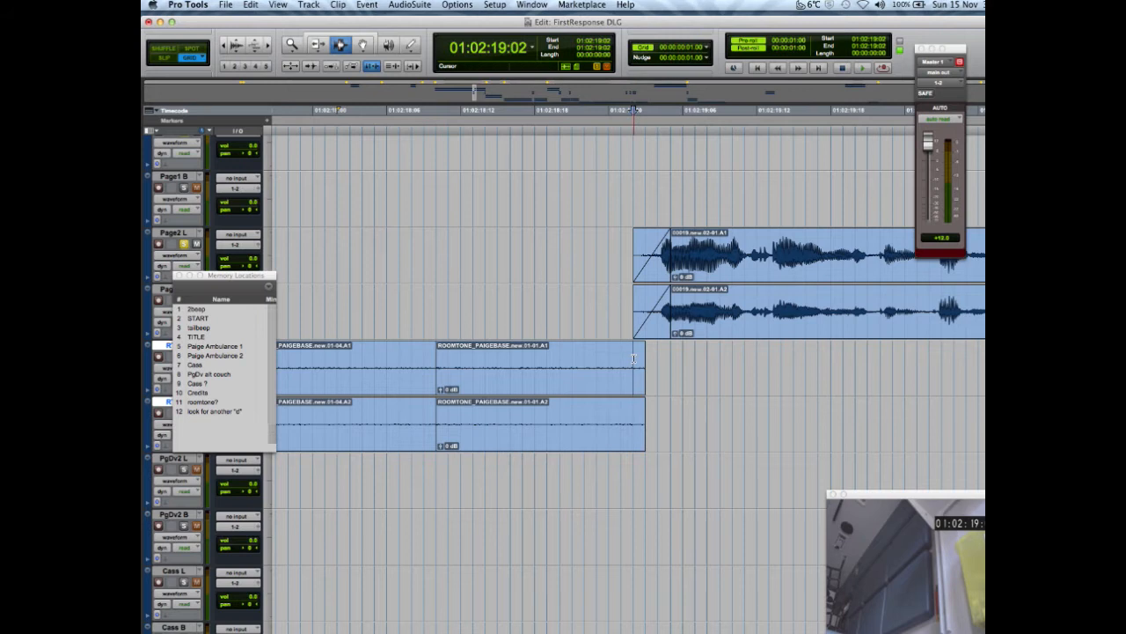
{"action": "left_click", "coordinate": [633, 357]}
{"action": "left_click", "coordinate": [633, 434], "text": "shift"}
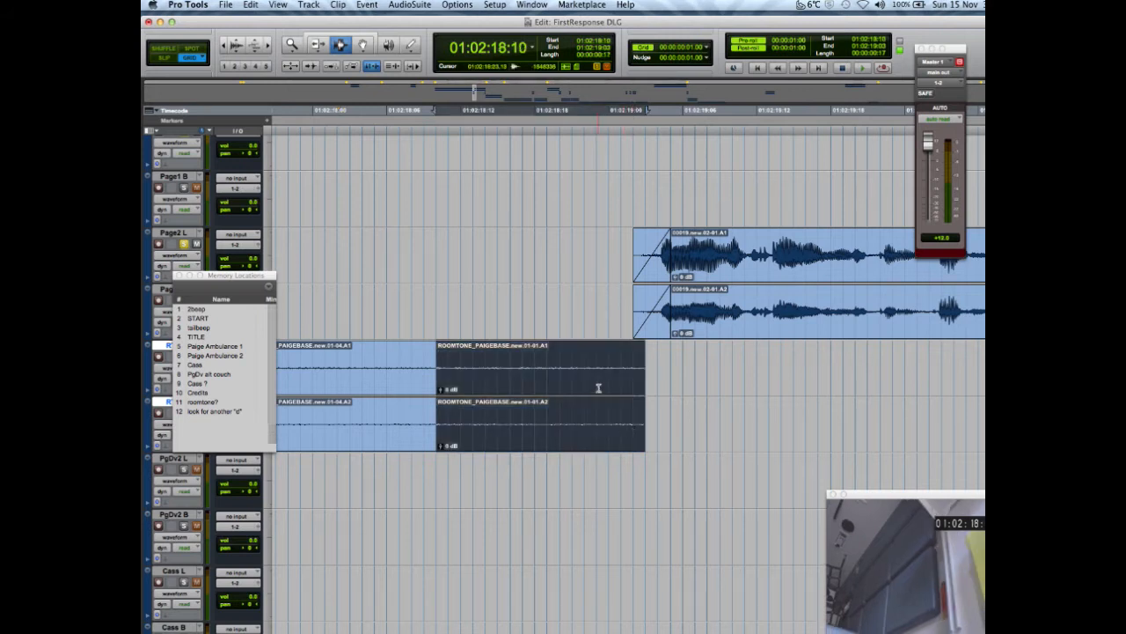
{"action": "key", "text": "super+KP_Add"}
{"action": "key", "text": "super+KP_Add"}
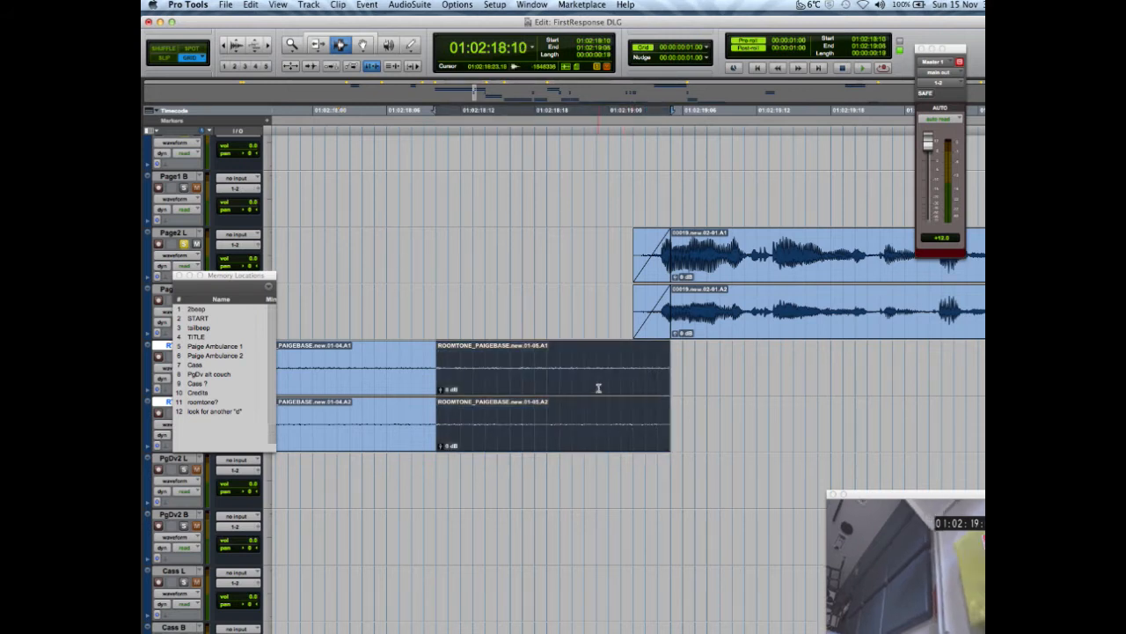
Apply curved fade-outs to the RT 1 and RT 2 room tone and curved fade-ins to Page2 L and Page2 B, from 01:02:19:02 to 01:02:19:05
{"action": "left_click", "coordinate": [635, 366], "text": "shift"}
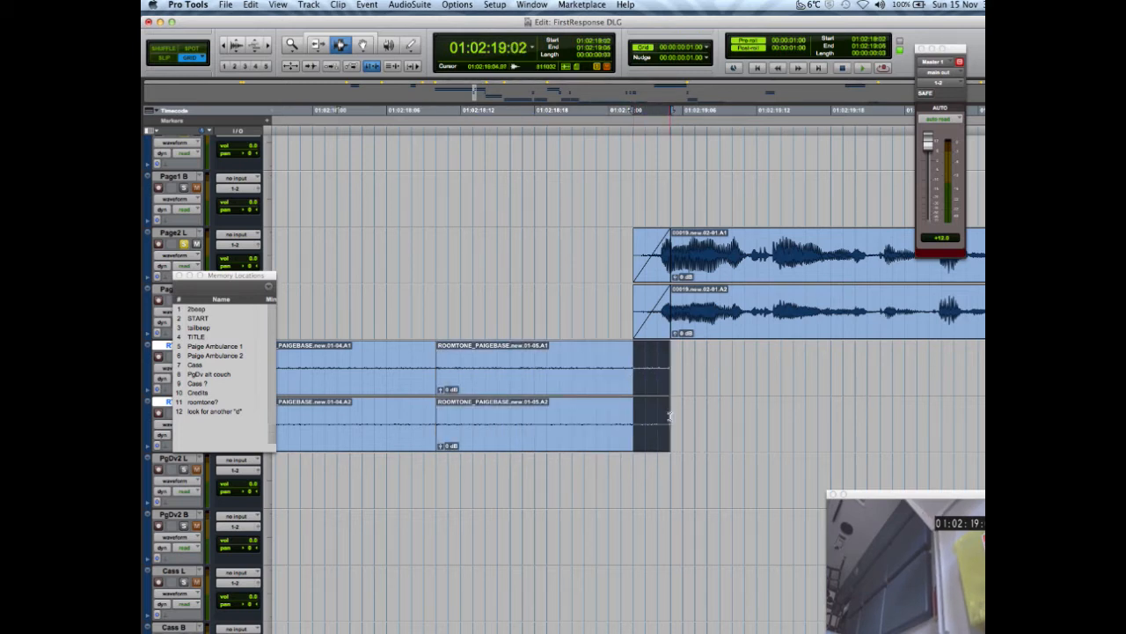
{"action": "key", "text": "f"}
{"action": "double_click", "coordinate": [657, 327]}
{"action": "key", "text": "f"}
{"action": "double_click", "coordinate": [653, 273]}
{"action": "key", "text": "f"}
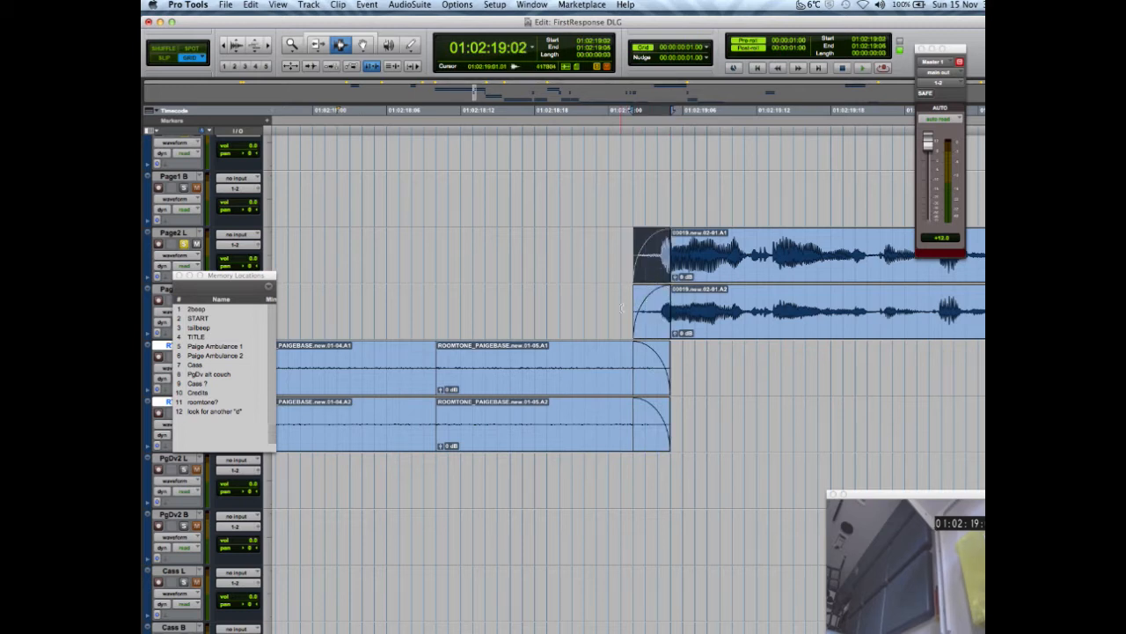
Play back the room tone between the two Page2 dialogue clips, starting from 01:02:17:07
{"action": "key", "text": "r"}
{"action": "key", "text": "r"}
{"action": "left_click", "coordinate": [502, 361]}
{"action": "key", "text": "space"}
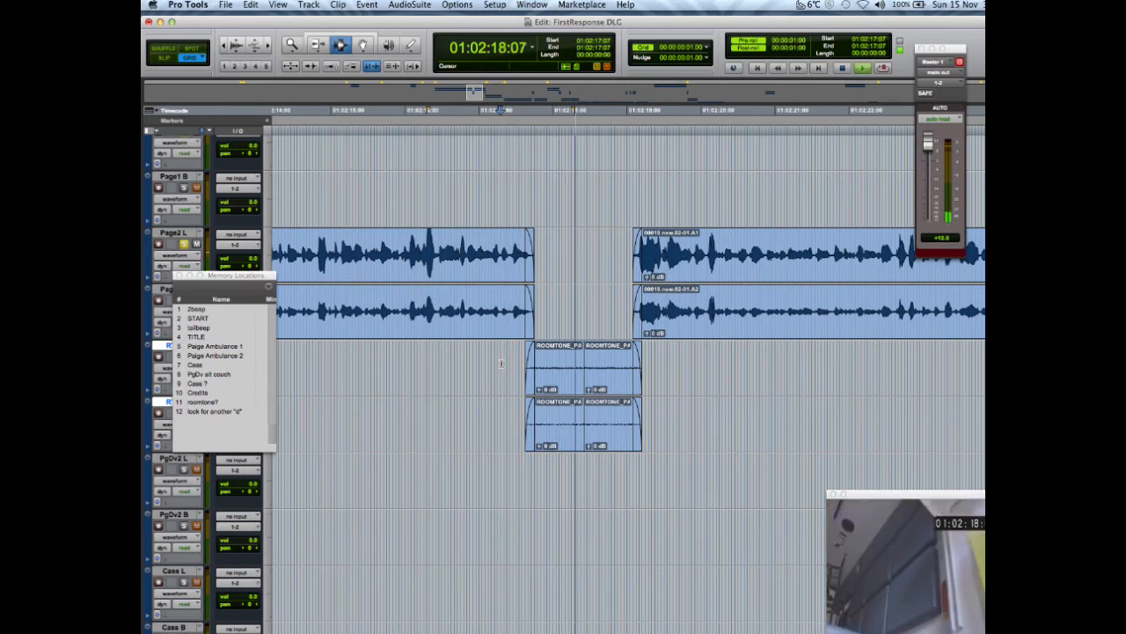
{"action": "key", "text": "space"}
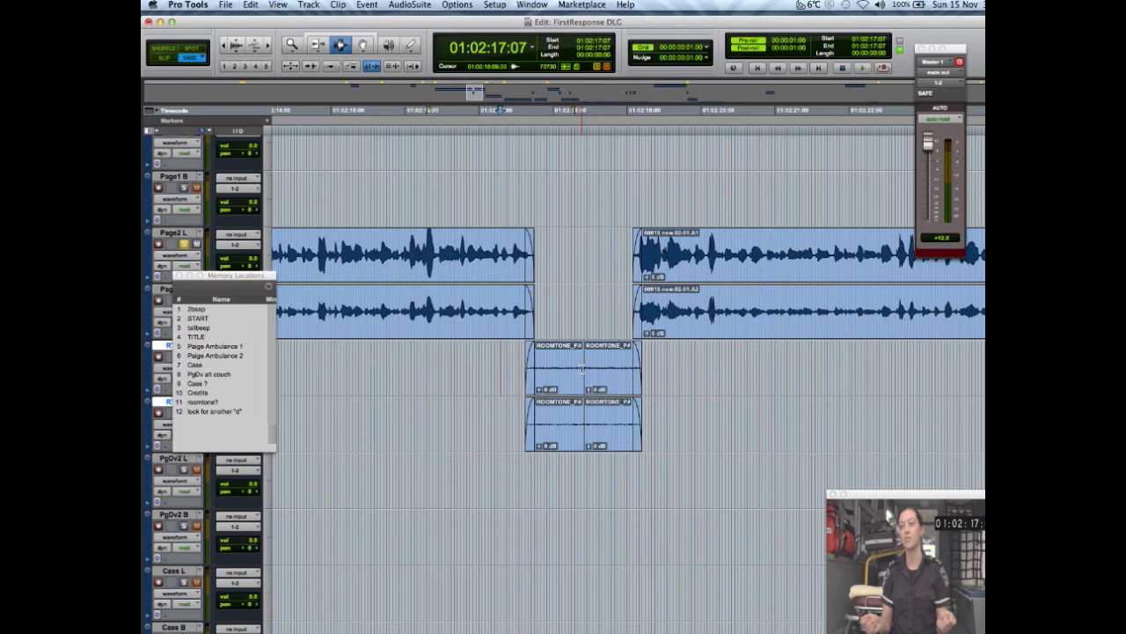
Crossfade the two adjoining room tone clips on RT 1 and RT 2 from 01:02:18:09 to 01:02:18:12 and play back the join
{"action": "left_click", "coordinate": [581, 368]}
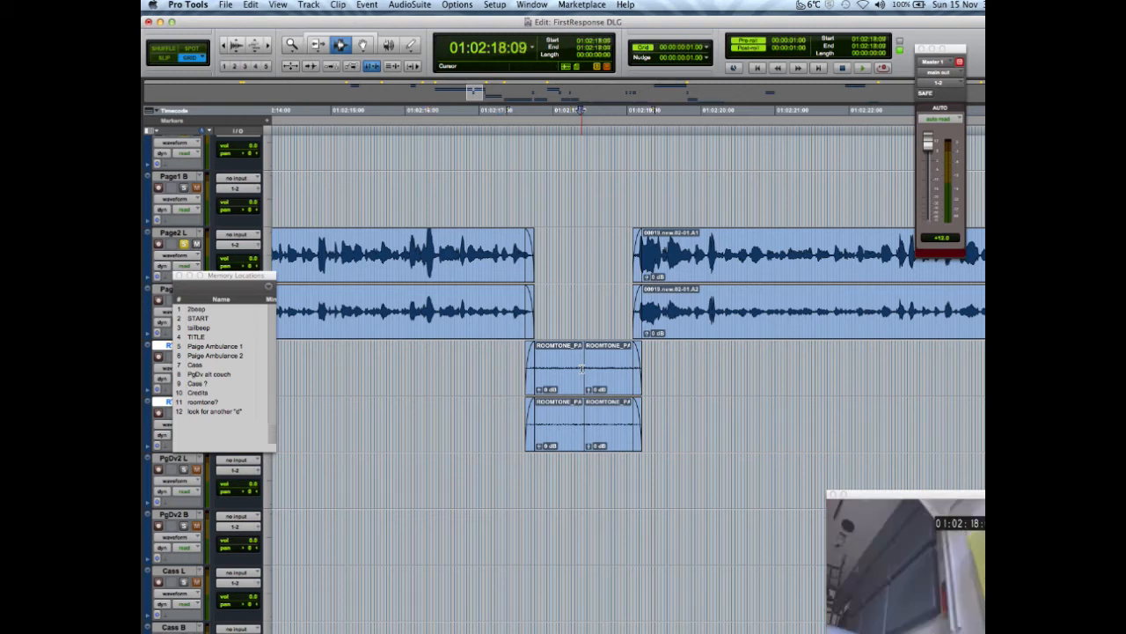
{"action": "key", "text": "super+bracketright"}
{"action": "key", "text": "space"}
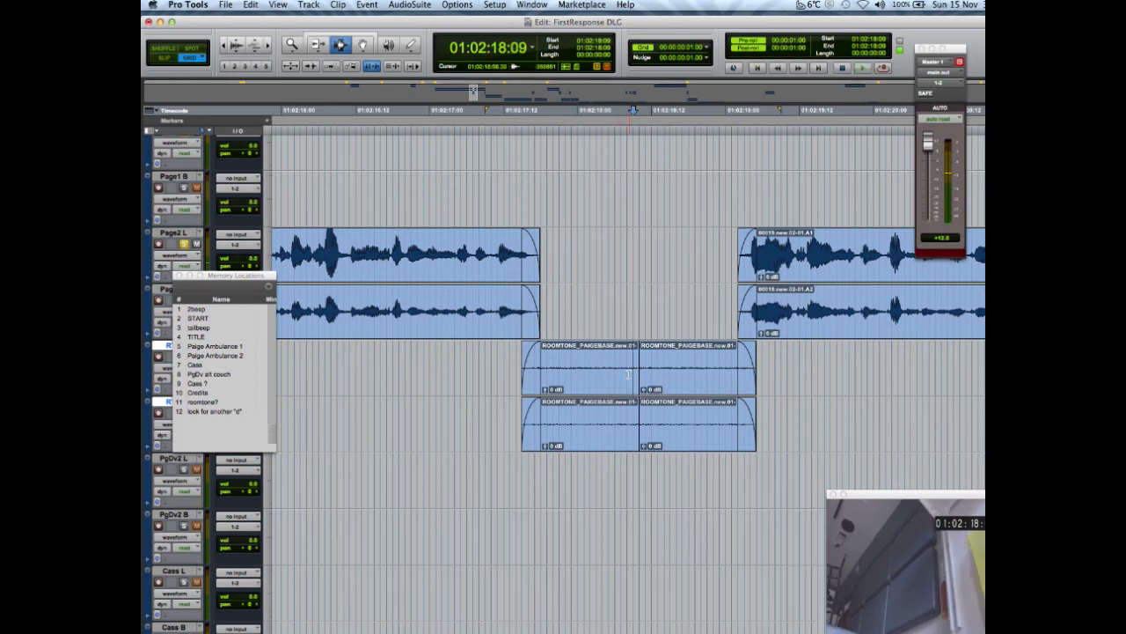
{"action": "left_click_drag", "start_coordinate": [633, 373], "coordinate": [653, 401]}
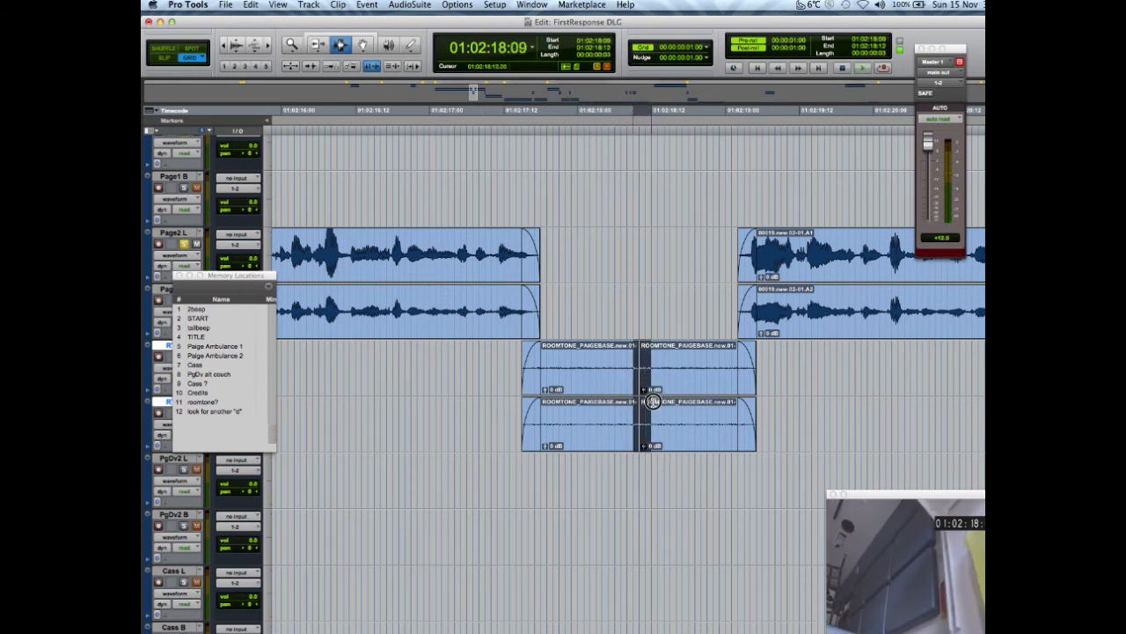
{"action": "key", "text": "ctrl+super+f"}
{"action": "key", "text": "space"}
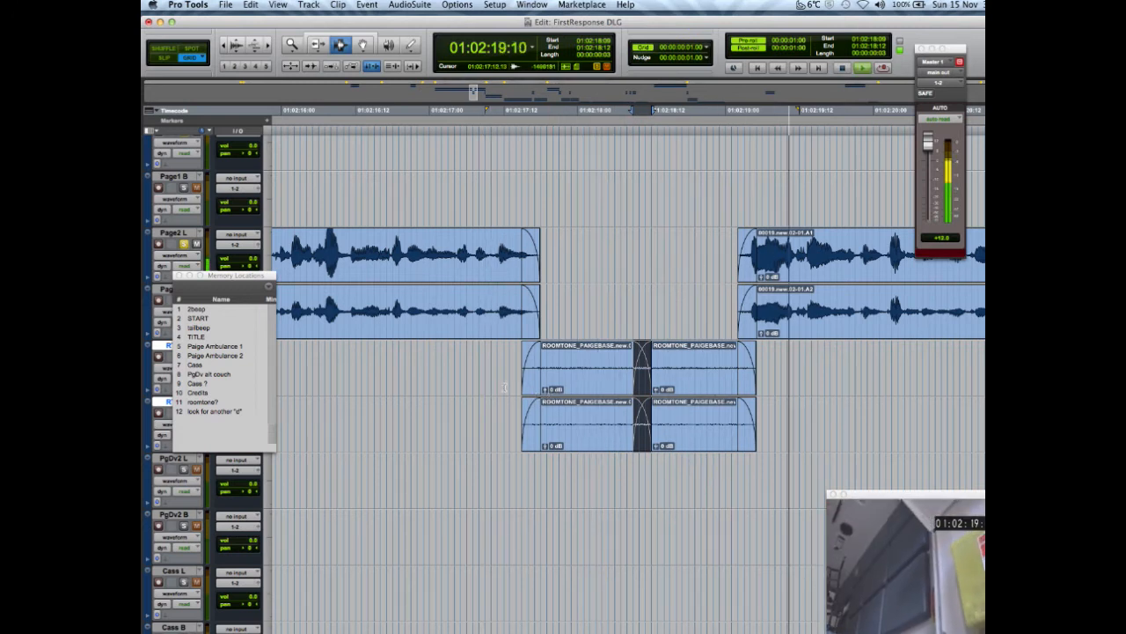
{"action": "left_click", "coordinate": [504, 386]}
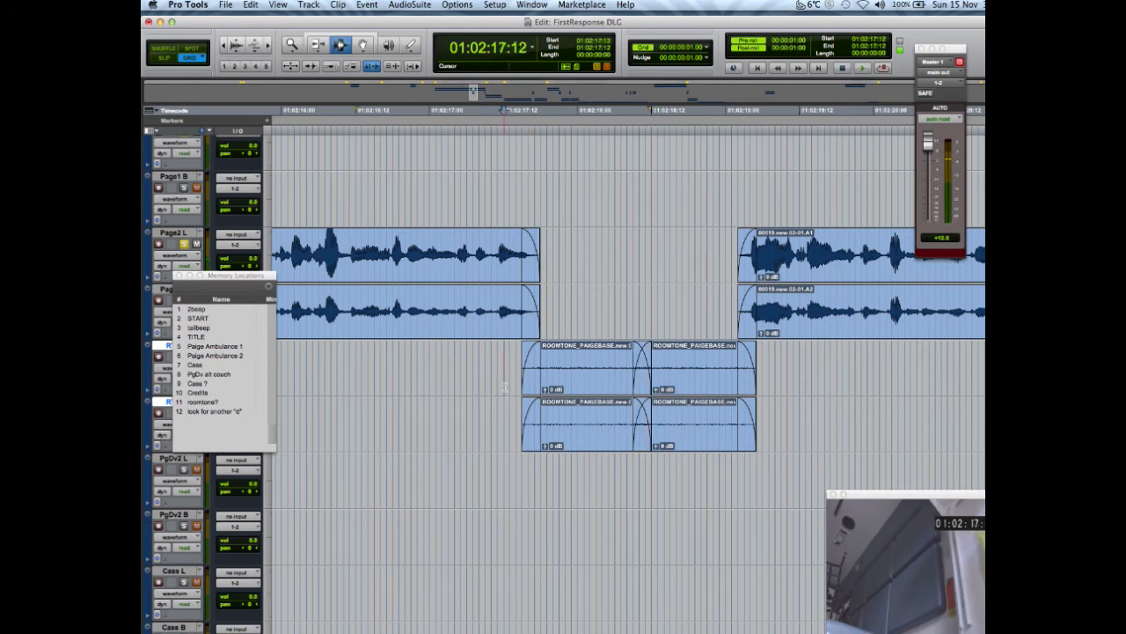
Place the edit cursor at 01:02:25:06 by the room tone before PgDv2, and move the Memory Locations window off the track controls
{"action": "key", "text": "super+bracketleft"}
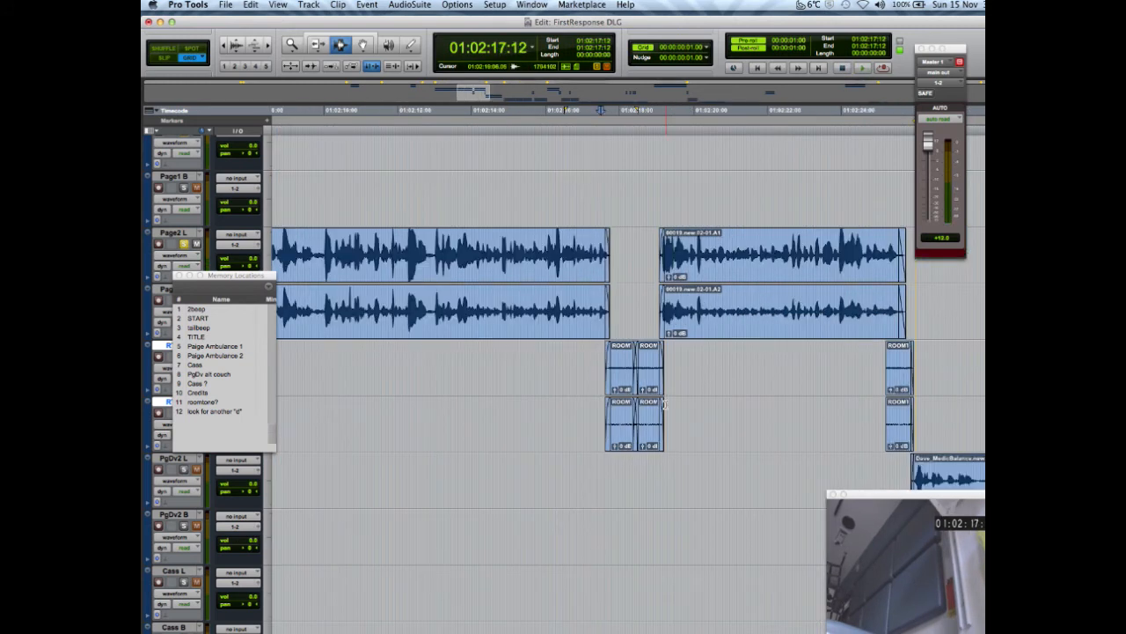
{"action": "left_click", "coordinate": [887, 356]}
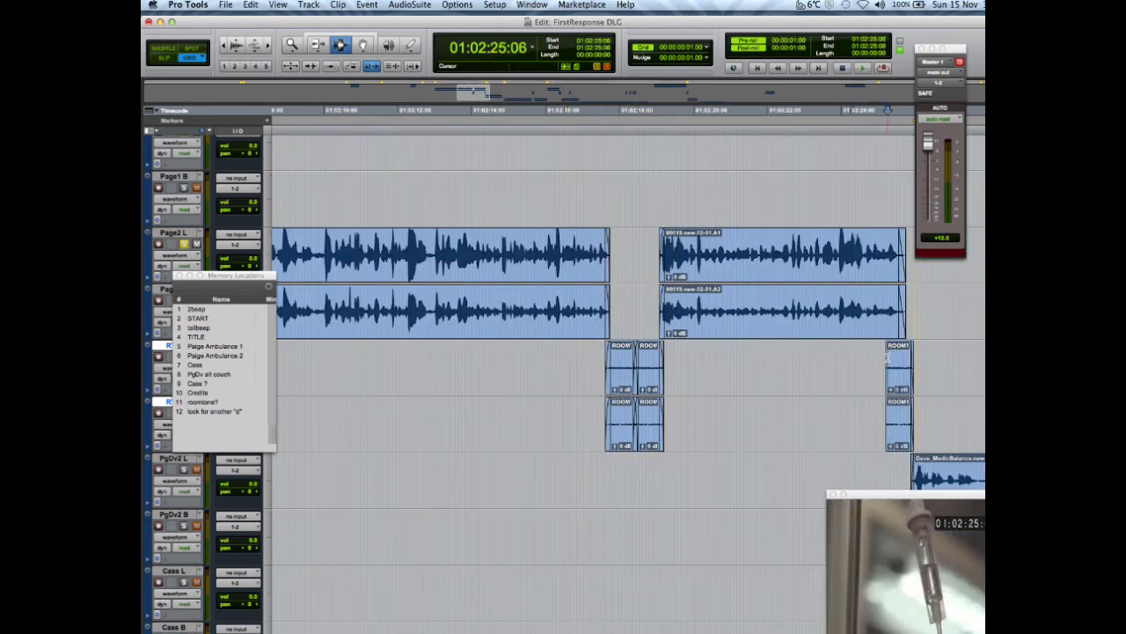
{"action": "key", "text": "r"}
{"action": "key", "text": "r"}
{"action": "key", "text": "t"}
{"action": "key", "text": "t"}
{"action": "key", "text": "t"}
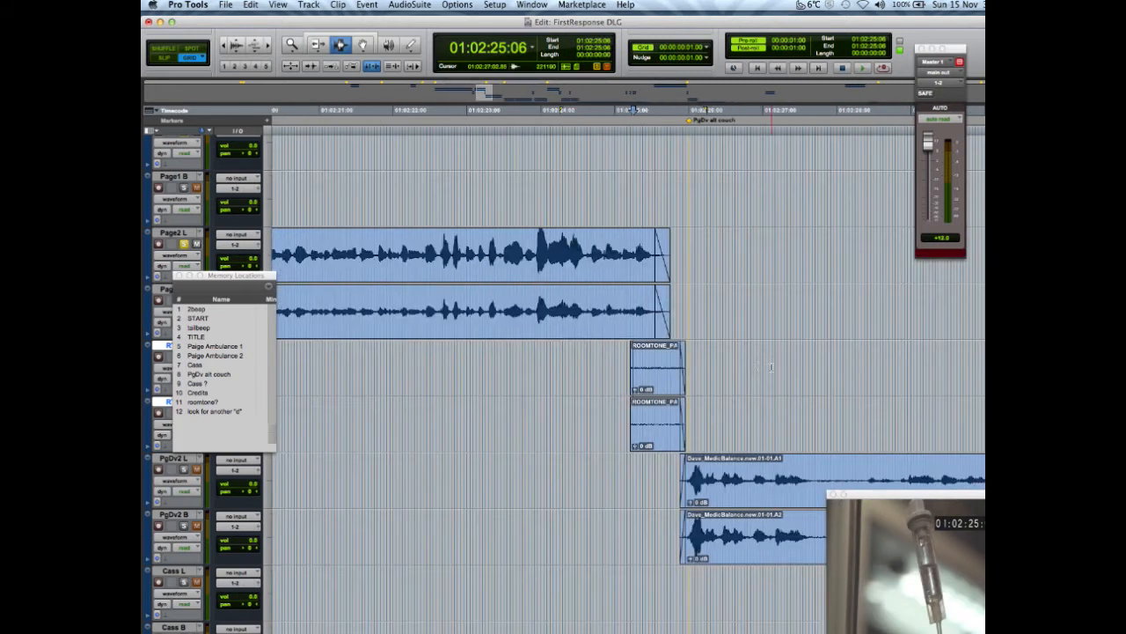
{"action": "key", "text": "t"}
{"action": "left_click_drag", "start_coordinate": [236, 276], "coordinate": [482, 466]}
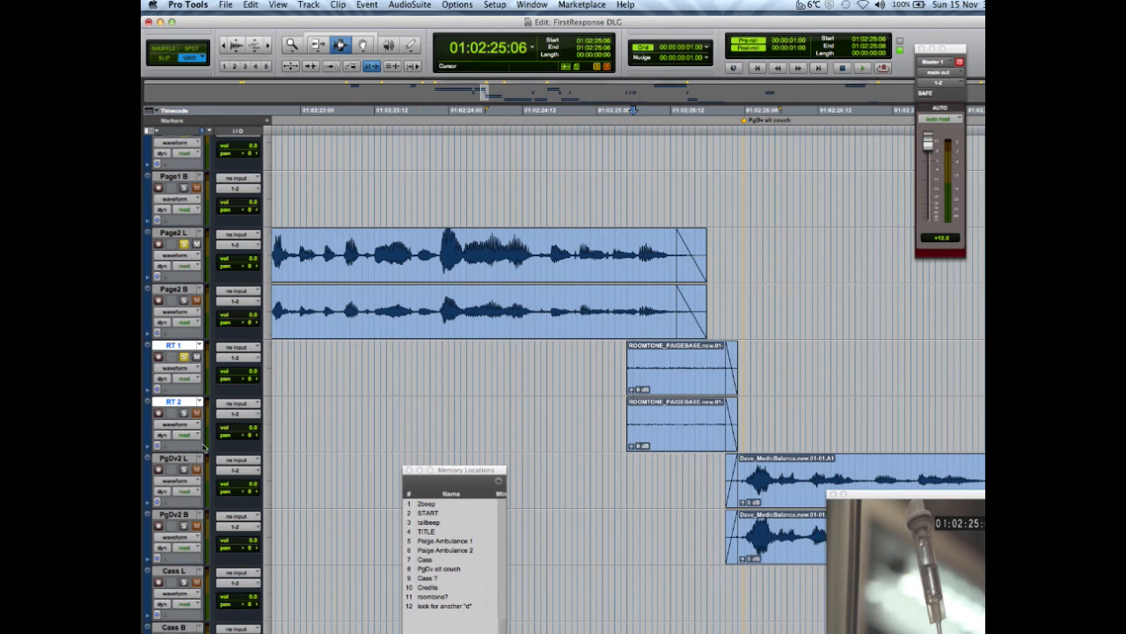
Turn off solo on RT 1, solo PgDv2 L, and move the video window clear of the PgDv2 clips
{"action": "left_click", "coordinate": [183, 357]}
{"action": "left_click_drag", "start_coordinate": [874, 498], "coordinate": [887, 235]}
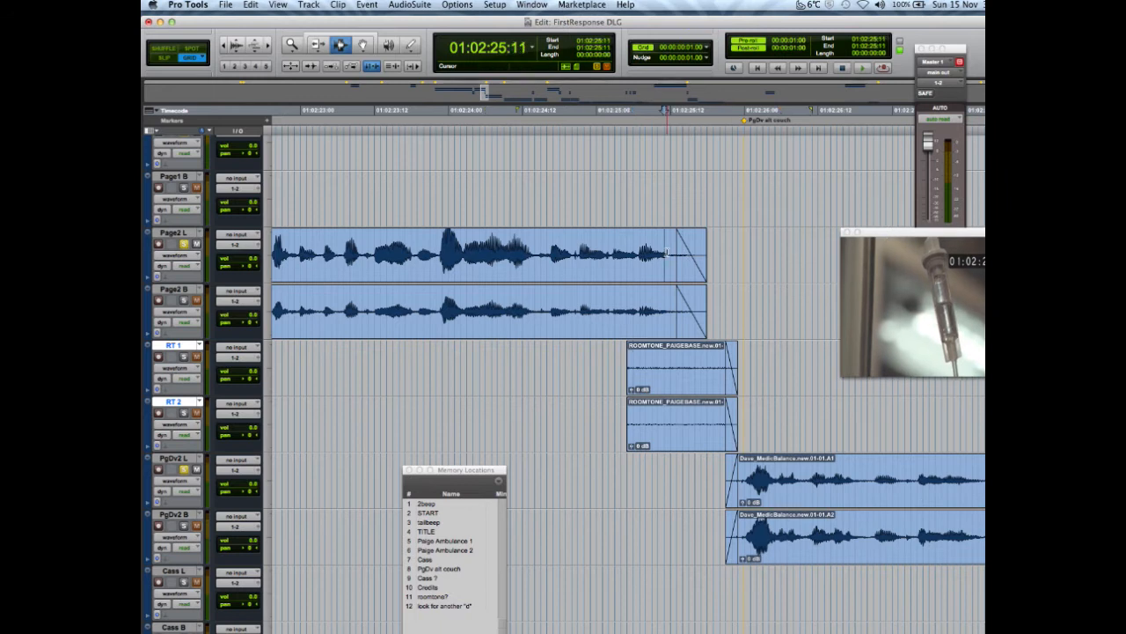
{"action": "left_click", "coordinate": [659, 252]}
{"action": "left_click", "coordinate": [783, 478]}
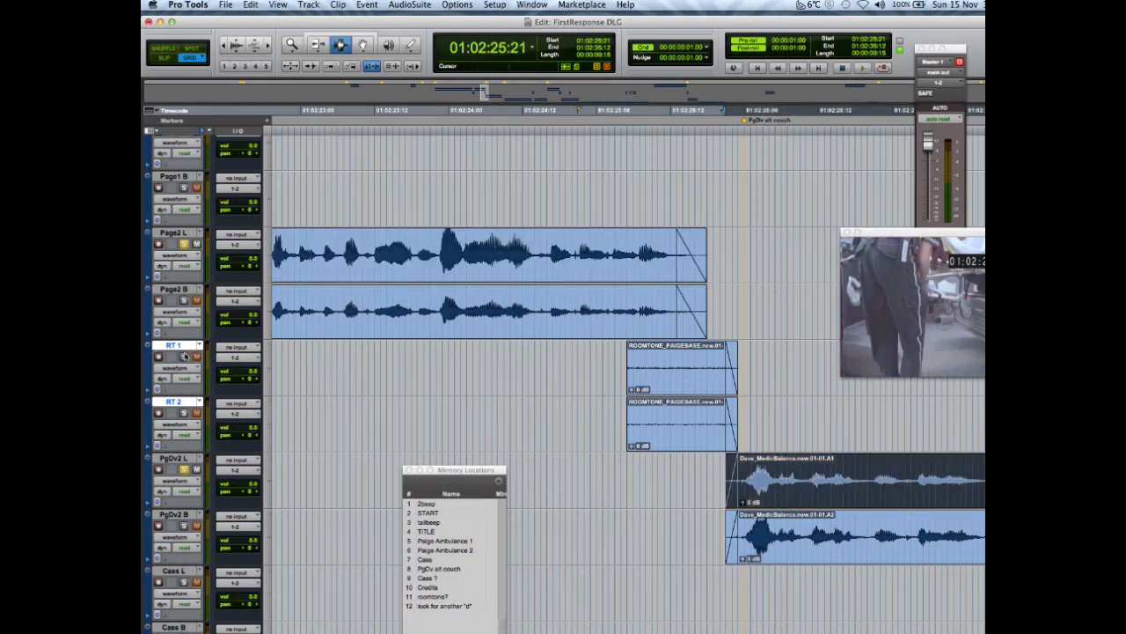
{"action": "left_click", "coordinate": [183, 357]}
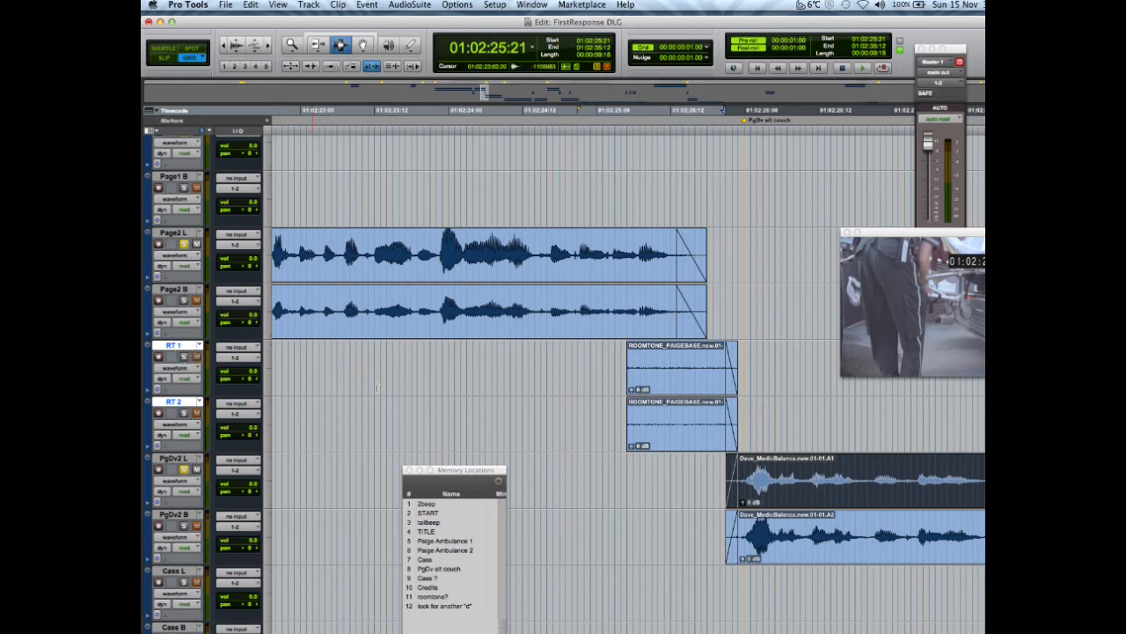
Play back the transition from the Page2 dialogue into PgDv2, starting from 01:02:24:22
{"action": "left_click", "coordinate": [556, 355]}
{"action": "key", "text": "space"}
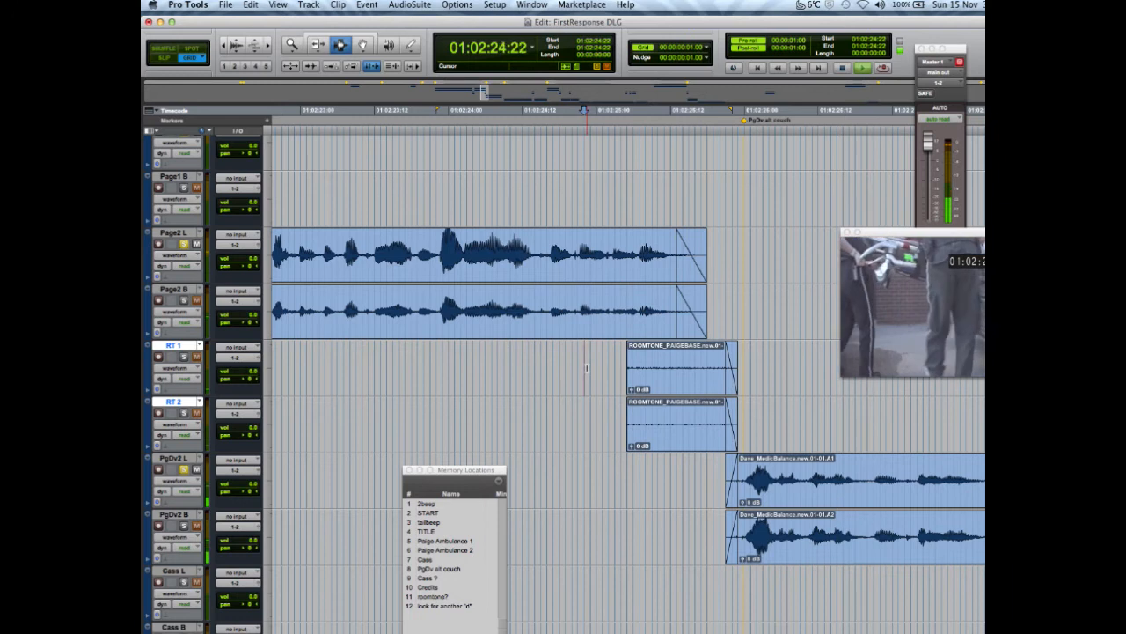
{"action": "key", "text": "space"}
{"action": "key", "text": "space"}
{"action": "key", "text": "space"}
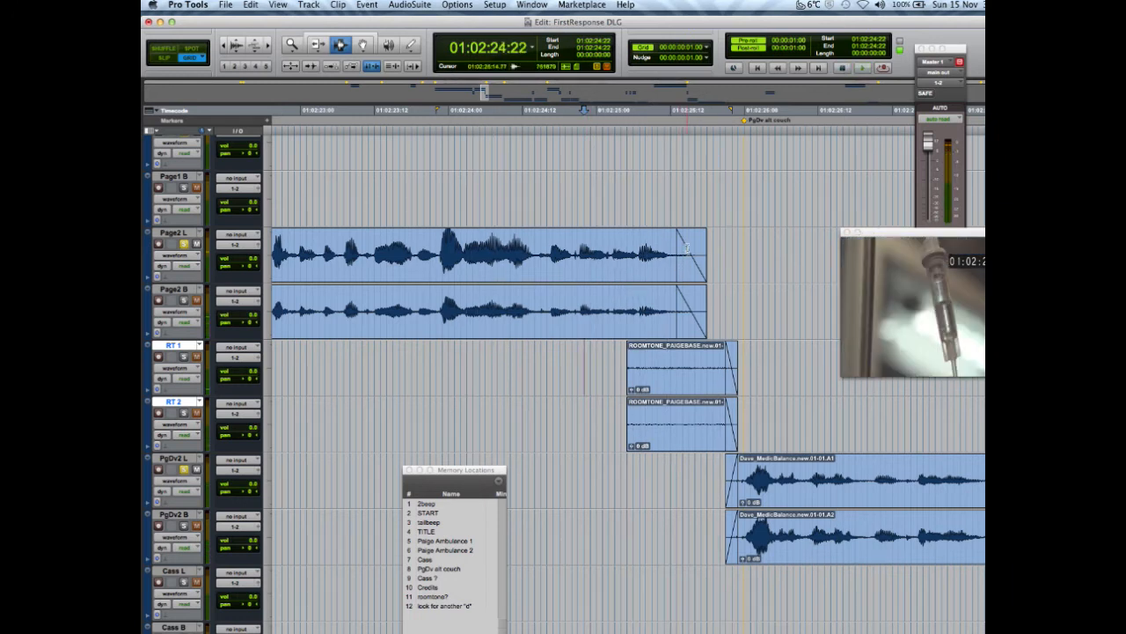
Make the Page2 L and Page2 B fade-outs starting at 01:02:25:13 curved and extend their end to 01:02:26:03
{"action": "left_click", "coordinate": [687, 250]}
{"action": "left_click", "coordinate": [691, 321], "text": "shift"}
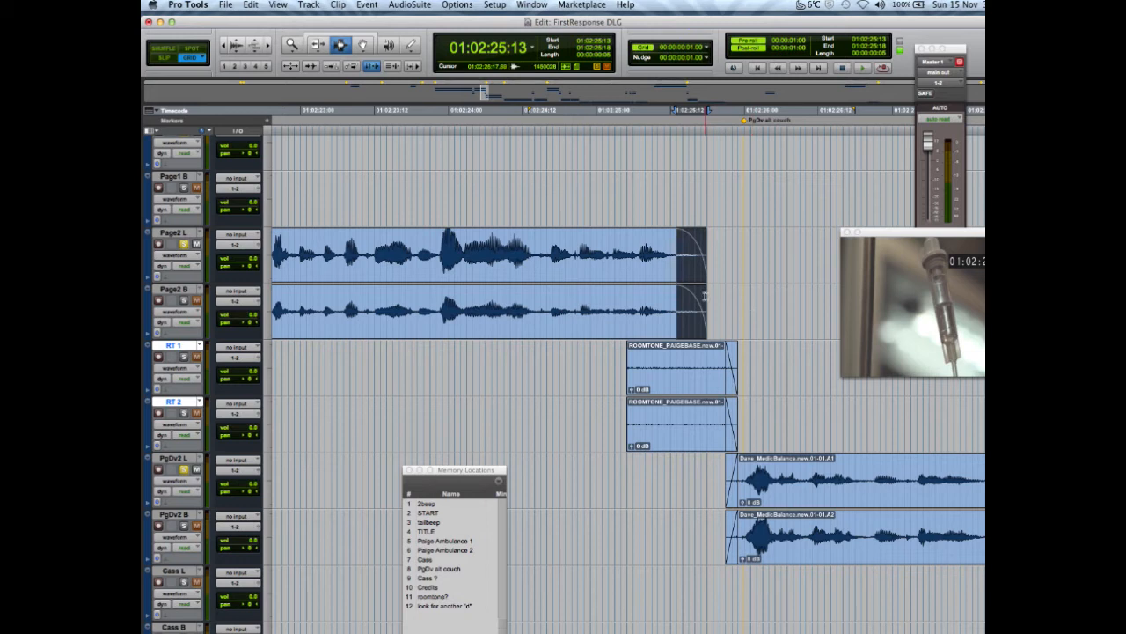
{"action": "key", "text": "super+plus"}
{"action": "key", "text": "super+plus"}
{"action": "key", "text": "super+plus"}
{"action": "key", "text": "super+plus"}
{"action": "key", "text": "super+plus"}
{"action": "key", "text": "super+plus"}
{"action": "key", "text": "super+plus"}
{"action": "key", "text": "super+plus"}
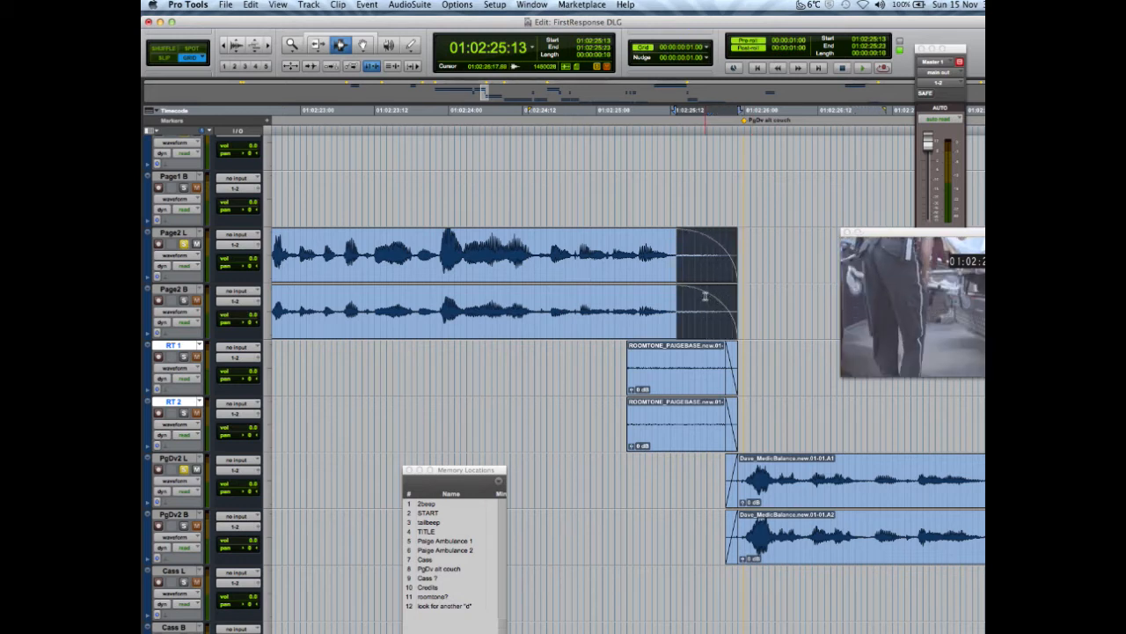
{"action": "key", "text": "super+plus"}
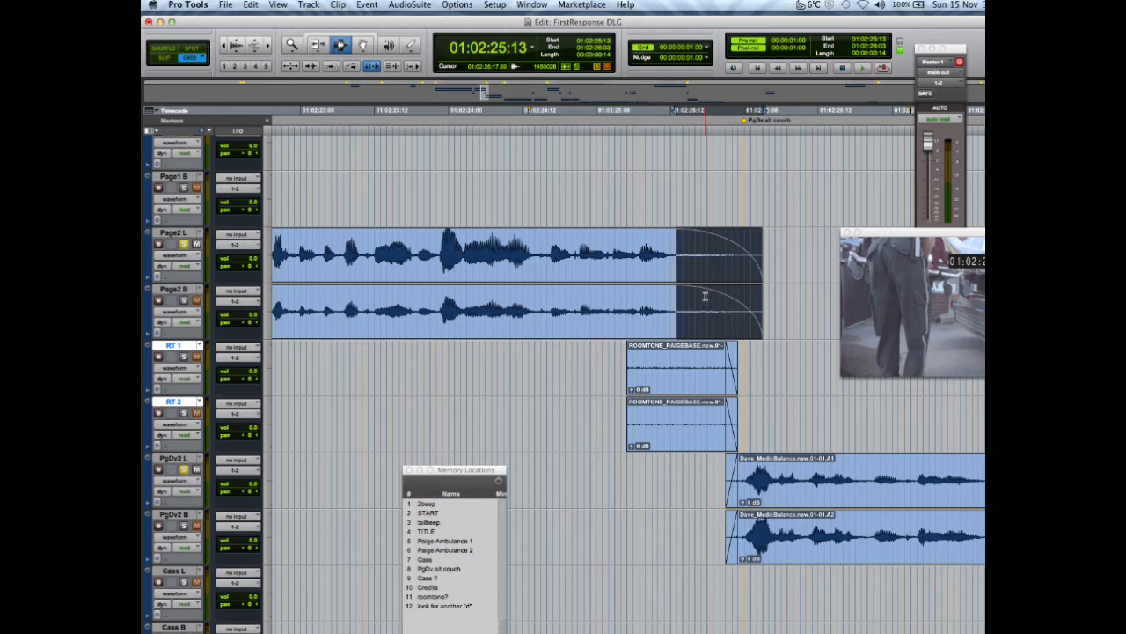
Play back the end of the Page2 dialogue through its extended fade-outs into PgDv2
{"action": "double_click", "coordinate": [675, 368]}
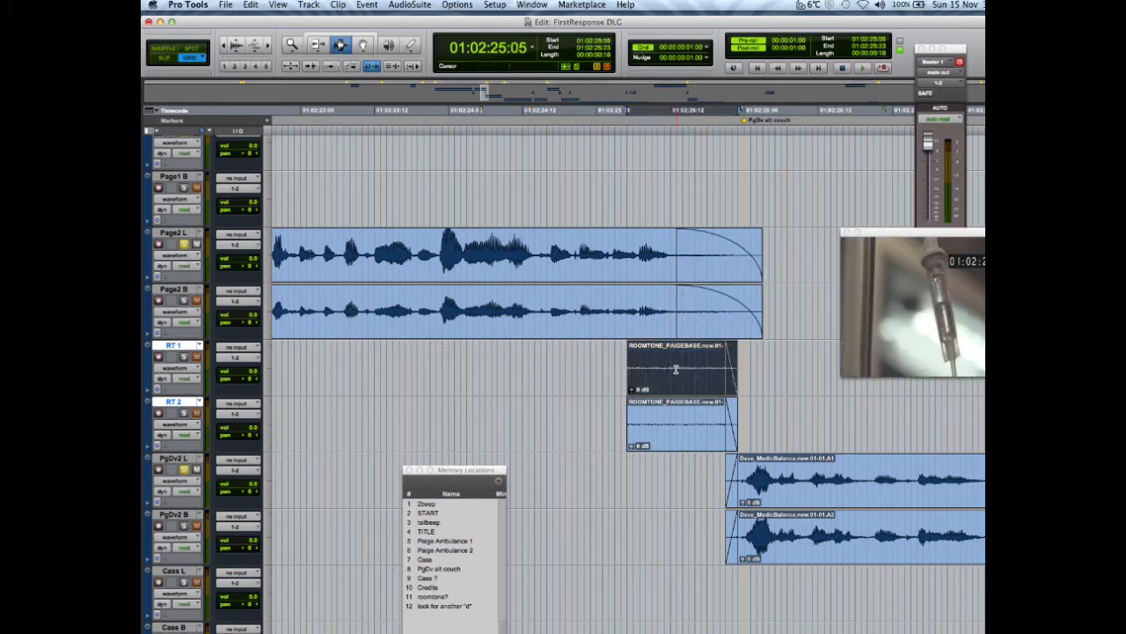
{"action": "left_click", "coordinate": [541, 240]}
{"action": "key", "text": "space"}
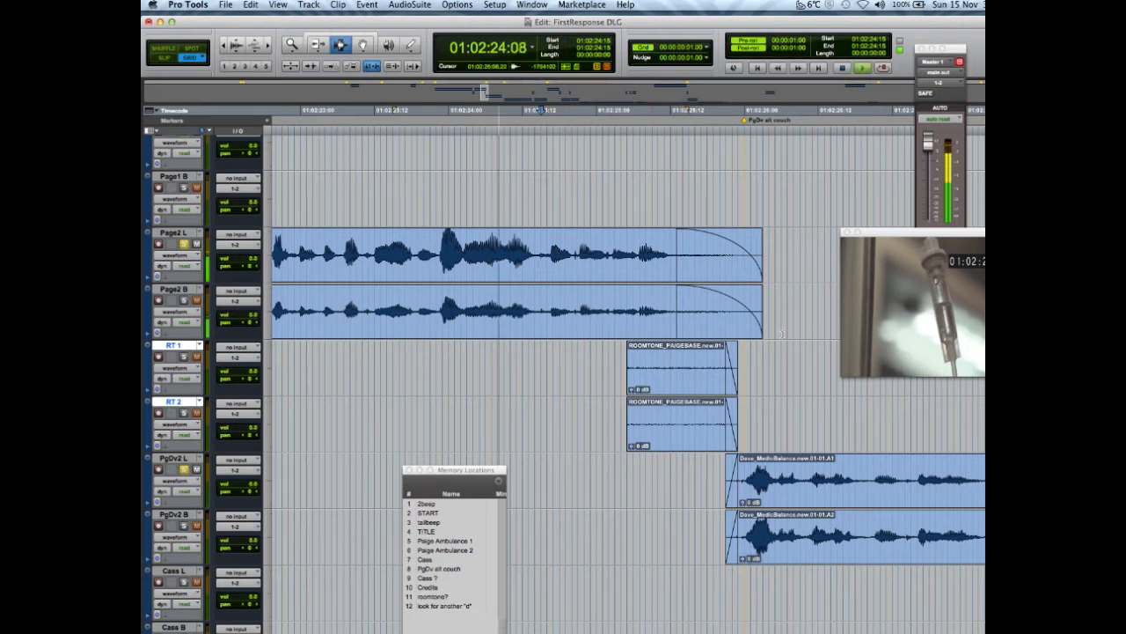
{"action": "key", "text": "space"}
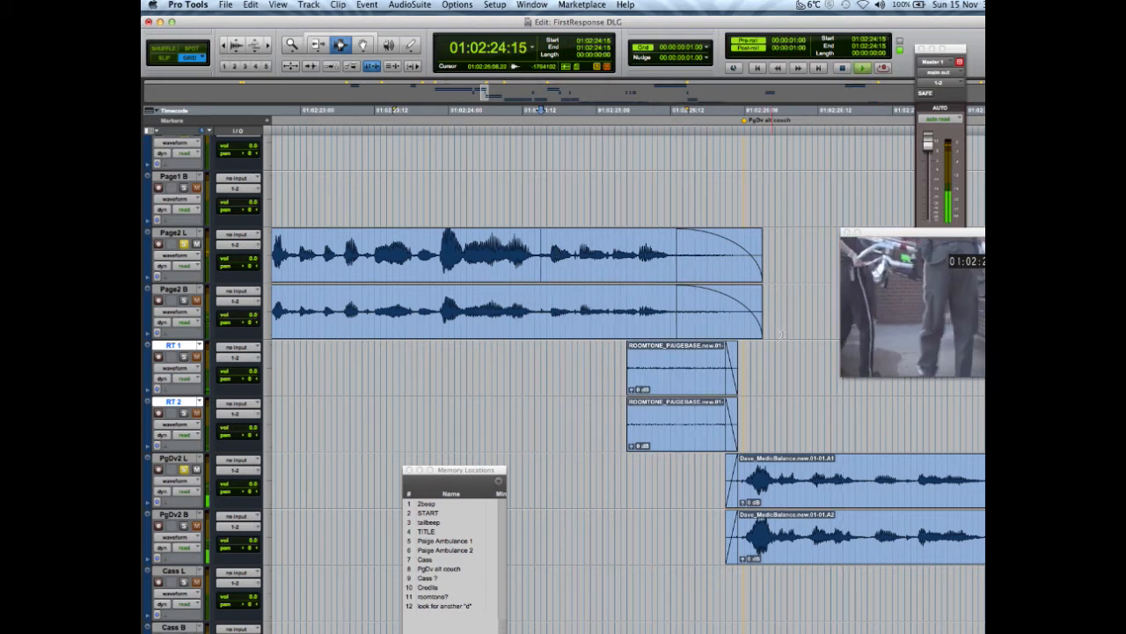
Extend the curved Page2 L and Page2 B fade-outs further, ending at 01:02:26:07
{"action": "double_click", "coordinate": [735, 273]}
{"action": "key", "text": "space"}
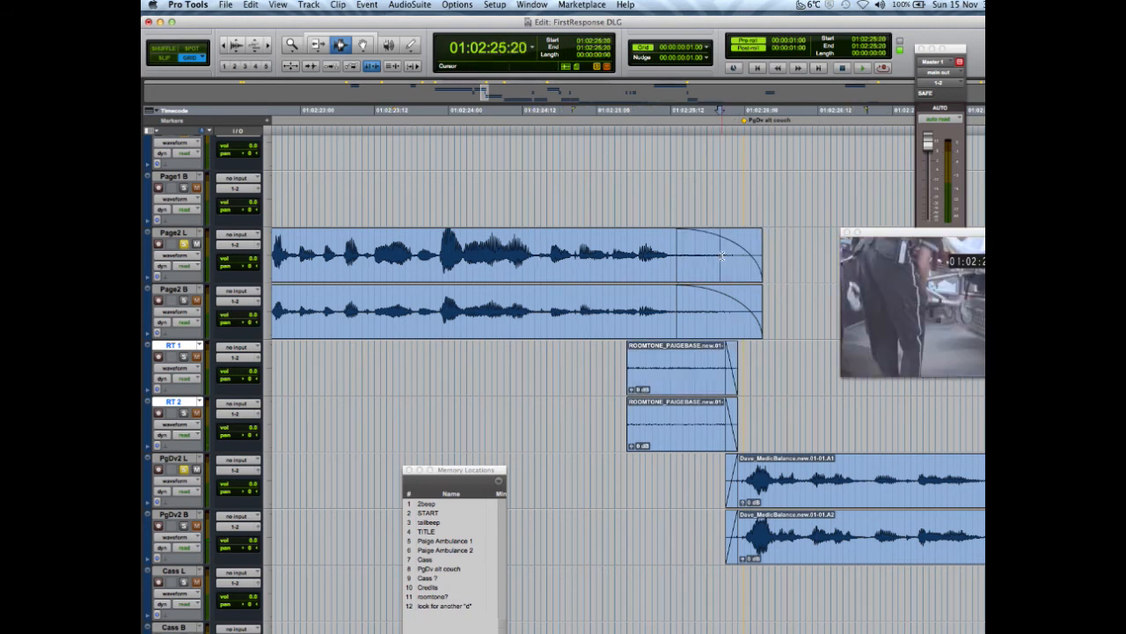
{"action": "left_click", "coordinate": [730, 306], "text": "shift"}
{"action": "key", "text": "super+plus"}
{"action": "key", "text": "super+plus"}
{"action": "key", "text": "super+plus"}
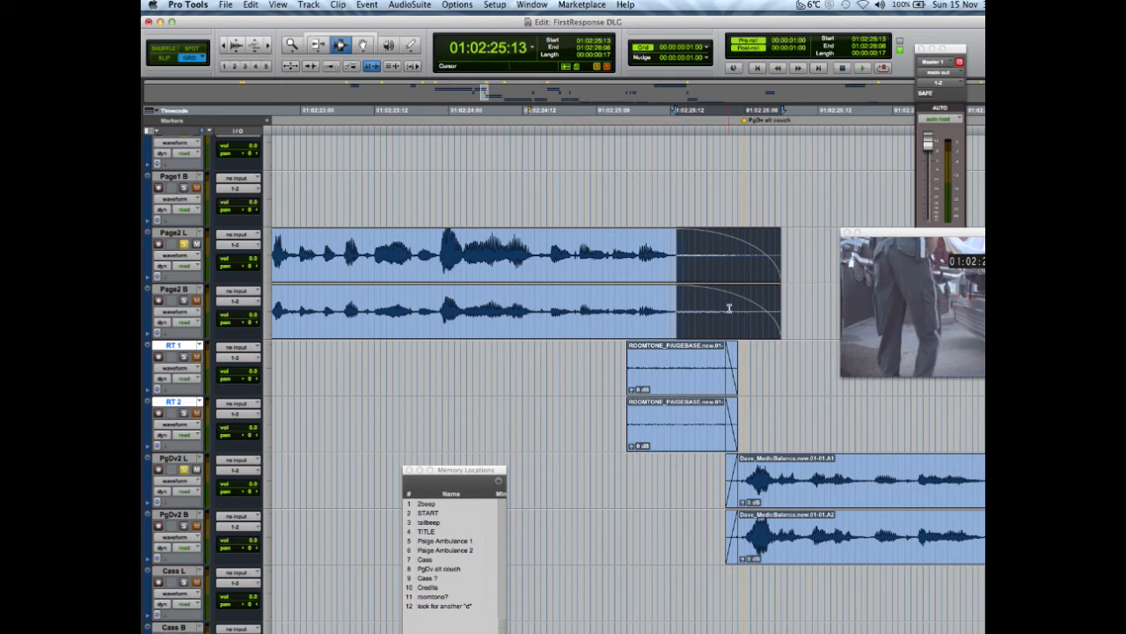
{"action": "key", "text": "super+plus"}
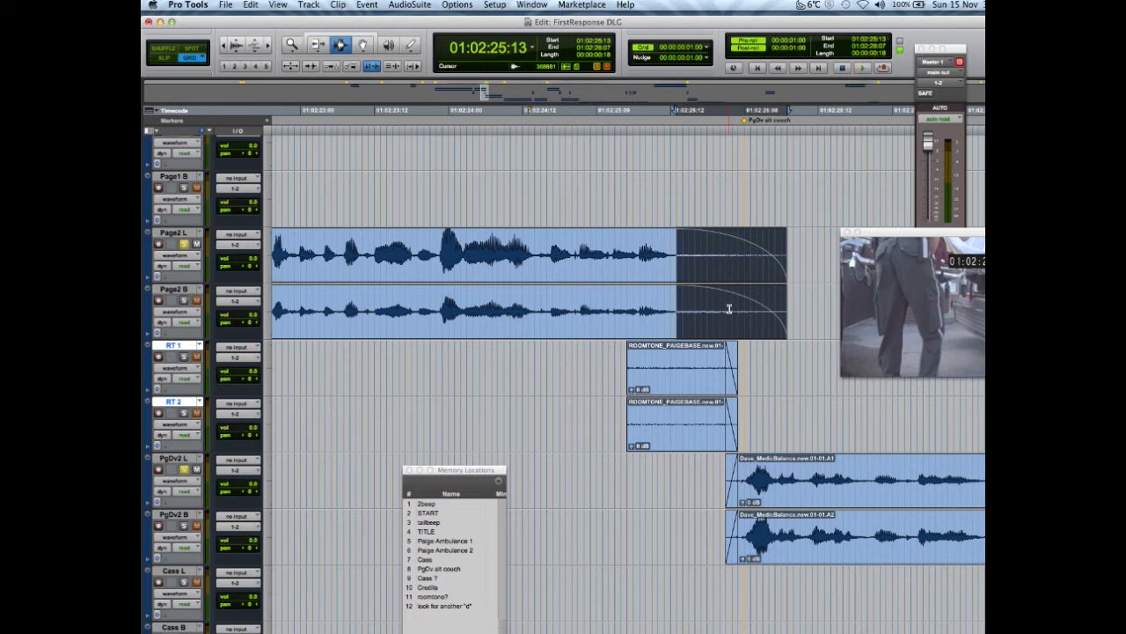
Select the Page2 L fade-out at 01:02:25:13 and play it back into the incoming PgDv2 dialogue
{"action": "left_click", "coordinate": [745, 312]}
{"action": "left_click", "coordinate": [774, 483]}
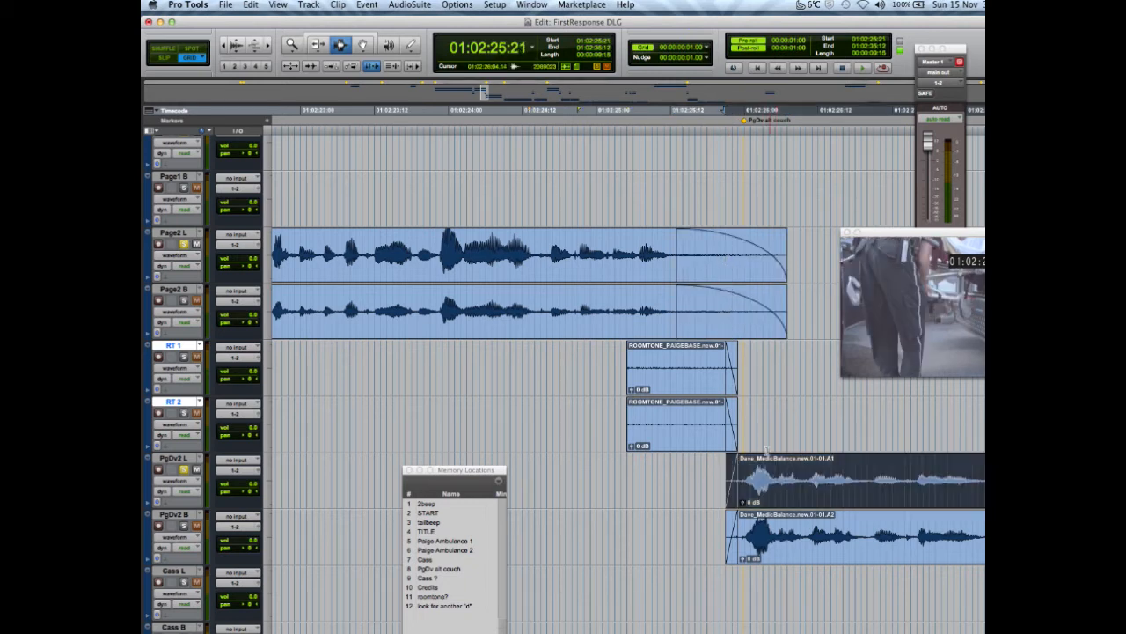
{"action": "key", "text": "alt+super+z"}
{"action": "left_click", "coordinate": [771, 475]}
{"action": "left_click", "coordinate": [717, 262]}
{"action": "key", "text": "space"}
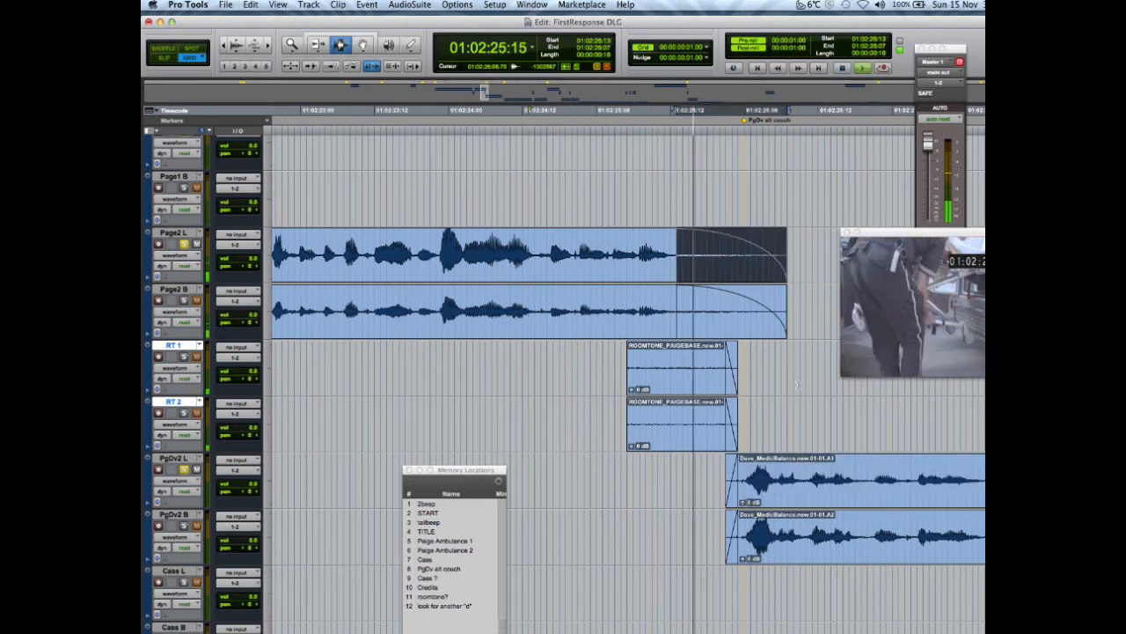
{"action": "key", "text": "space"}
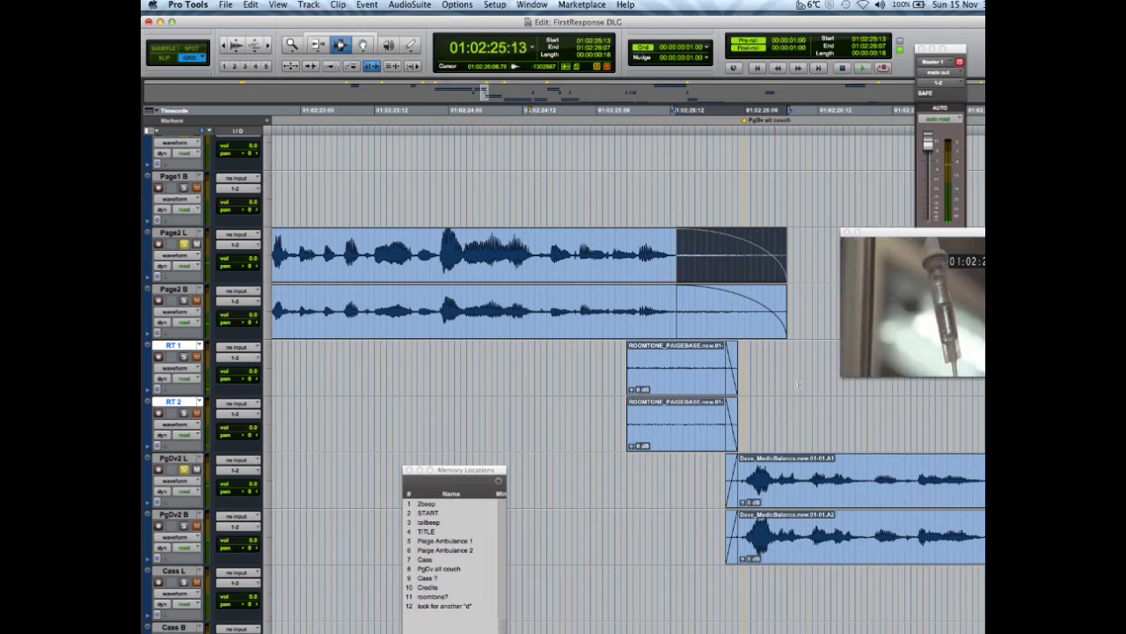
{"action": "key", "text": "space"}
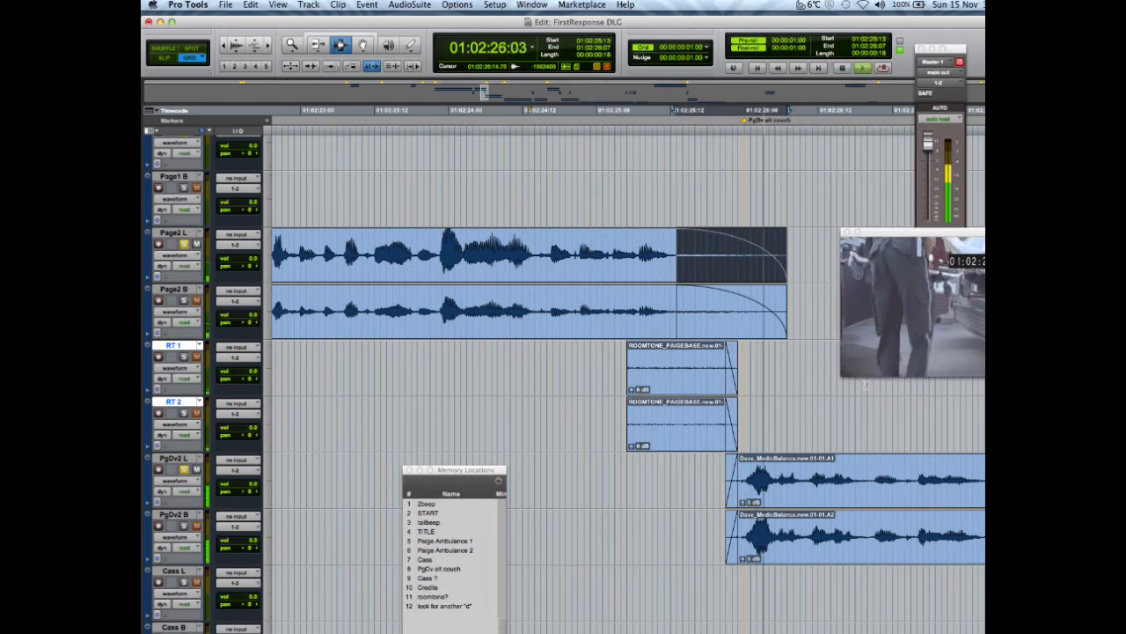
Stop playback, open the track list and unhide the remaining A tracks down to A8
{"action": "key", "text": "space"}
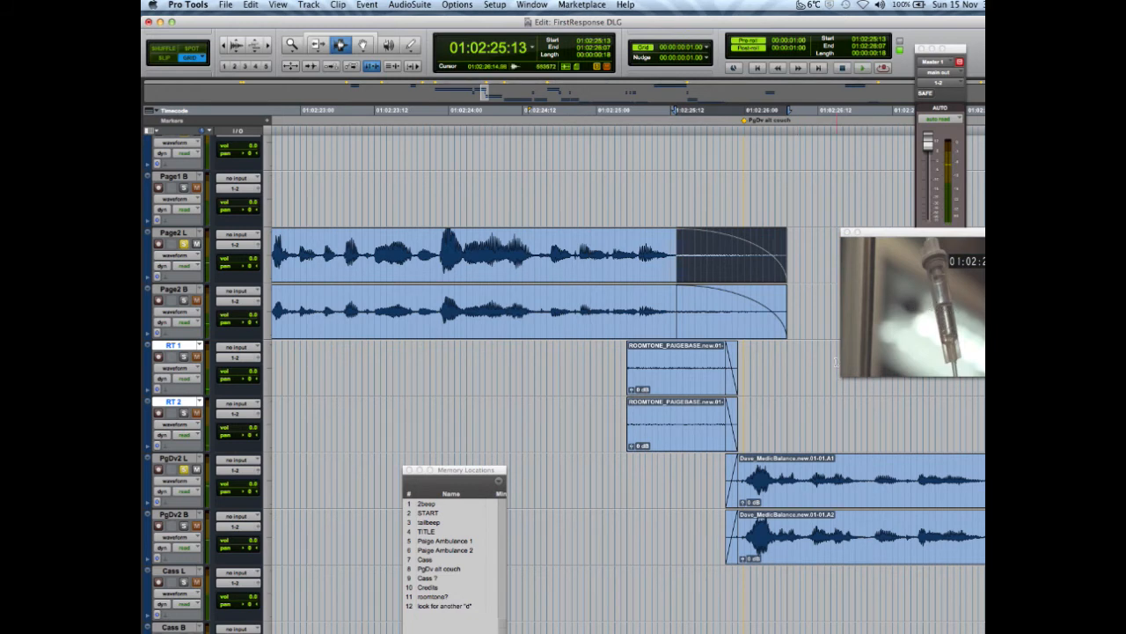
{"action": "scroll", "coordinate": [825, 391], "scroll_direction": "down", "scroll_amount": 4}
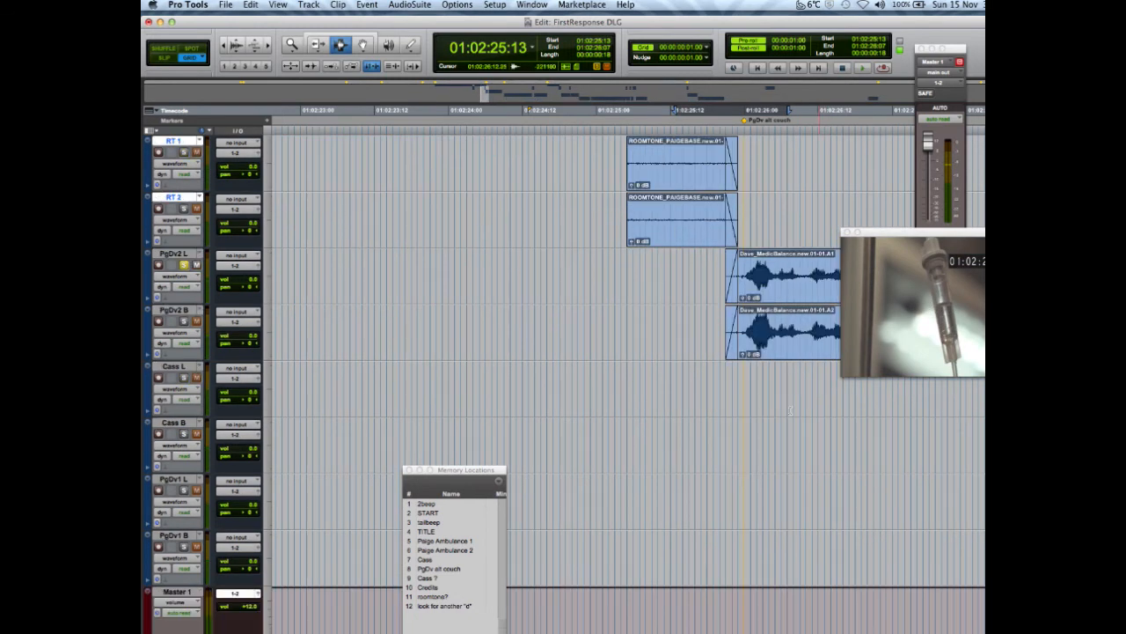
{"action": "scroll", "coordinate": [236, 627], "scroll_direction": "down", "scroll_amount": 2}
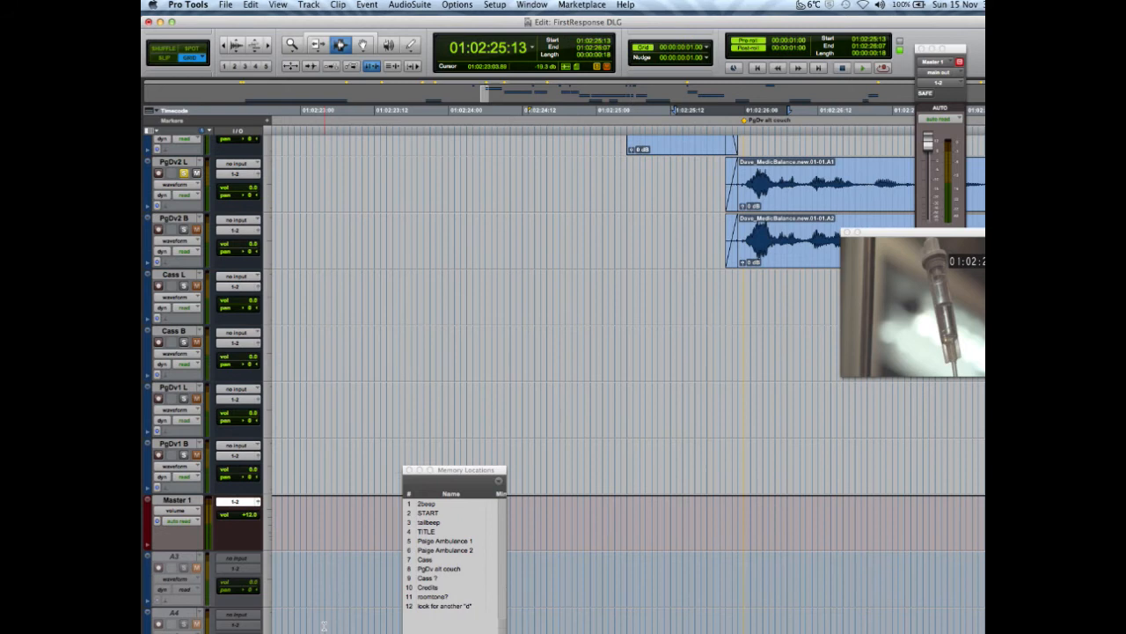
{"action": "left_click", "coordinate": [148, 631]}
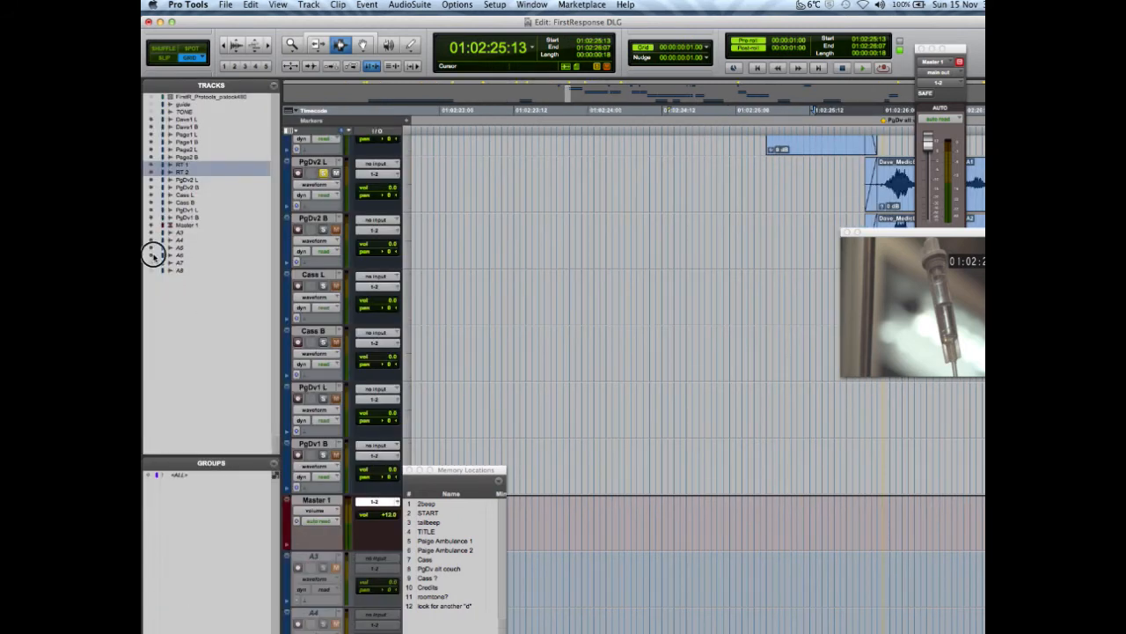
Play back the transition from 01:02:25:13 into PgDv2 and look over the tracks below the room tone
{"action": "key", "text": "space"}
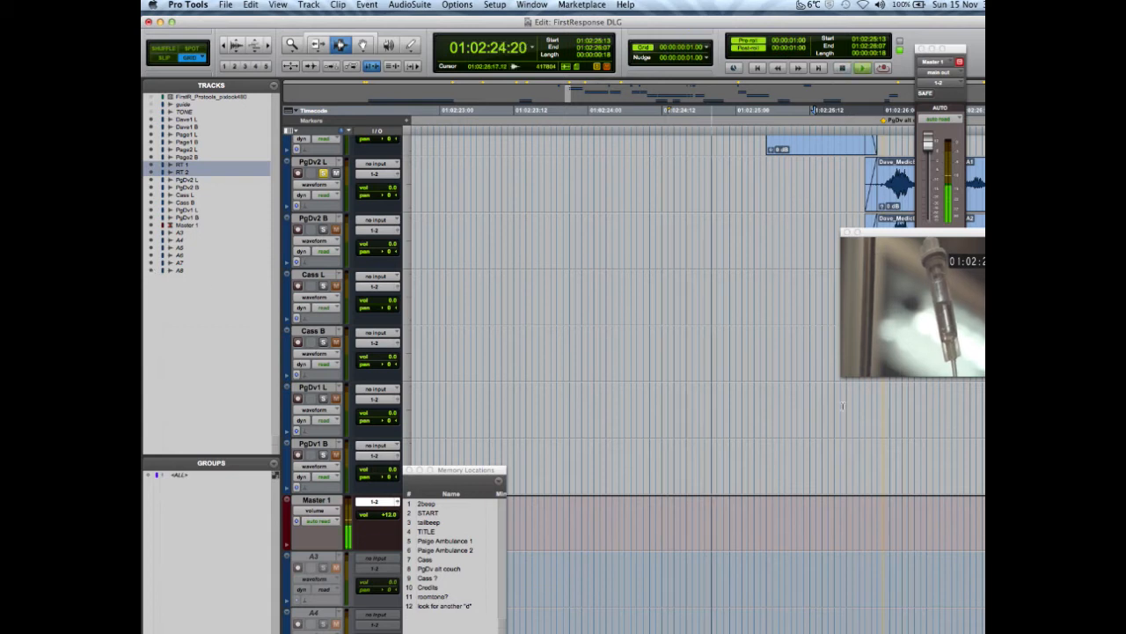
{"action": "scroll", "coordinate": [842, 406], "scroll_direction": "up", "scroll_amount": 2}
{"action": "scroll", "coordinate": [842, 405], "scroll_direction": "down", "scroll_amount": 3}
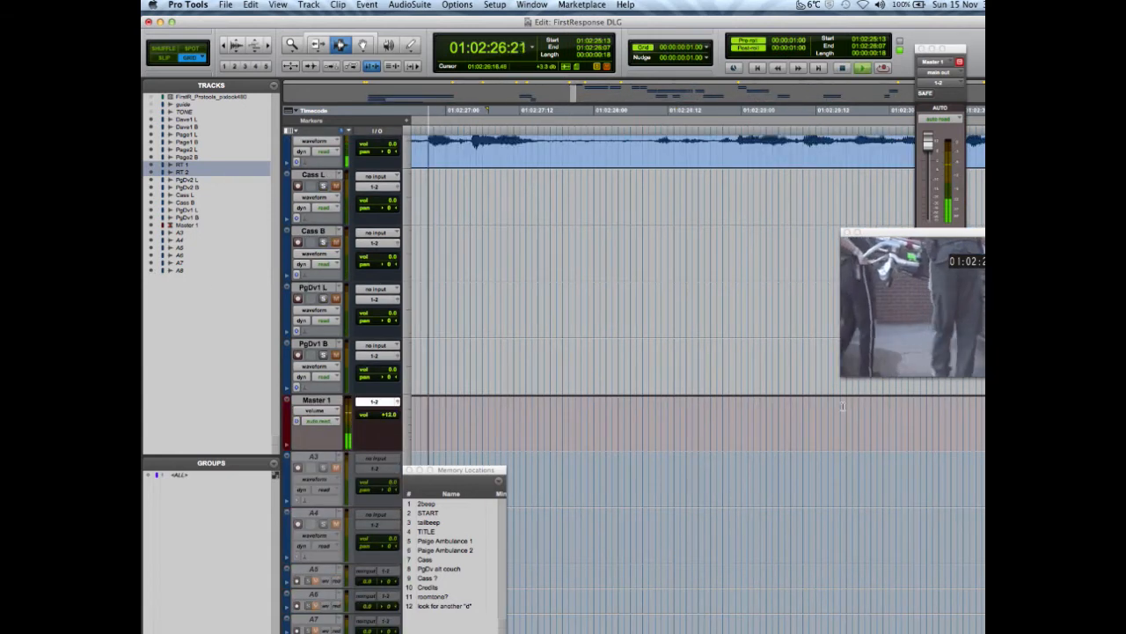
{"action": "key", "text": "space"}
{"action": "scroll", "coordinate": [842, 405], "scroll_direction": "up", "scroll_amount": 6}
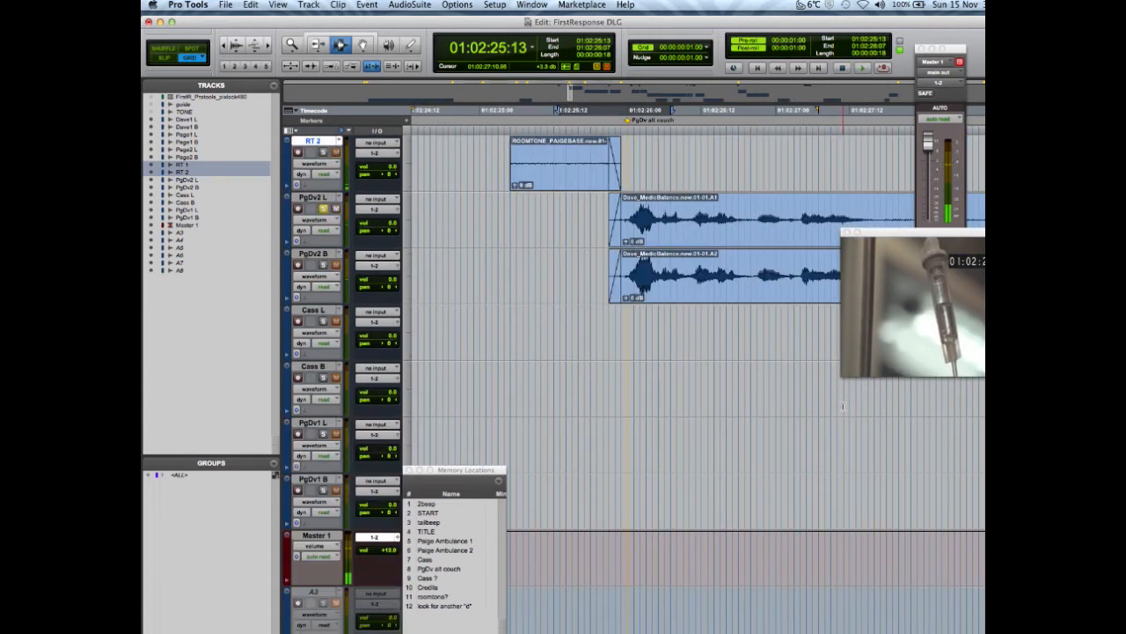
{"action": "scroll", "coordinate": [842, 405], "scroll_direction": "down", "scroll_amount": 6}
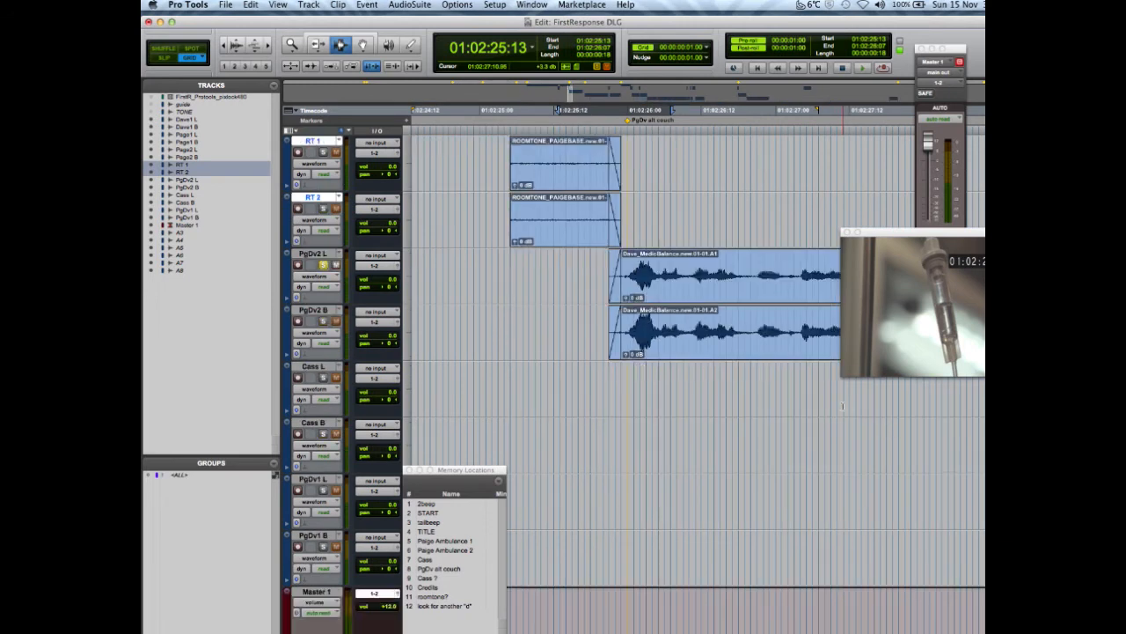
{"action": "key", "text": "space"}
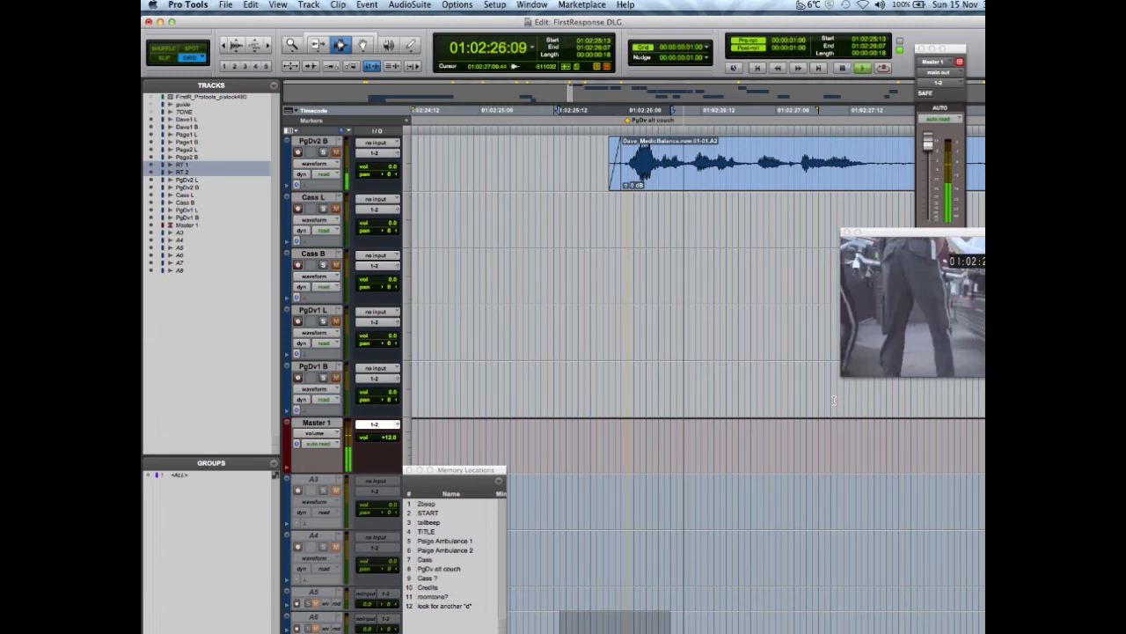
{"action": "scroll", "coordinate": [755, 374], "scroll_direction": "up", "scroll_amount": 3}
{"action": "scroll", "coordinate": [755, 374], "scroll_direction": "up", "scroll_amount": 2}
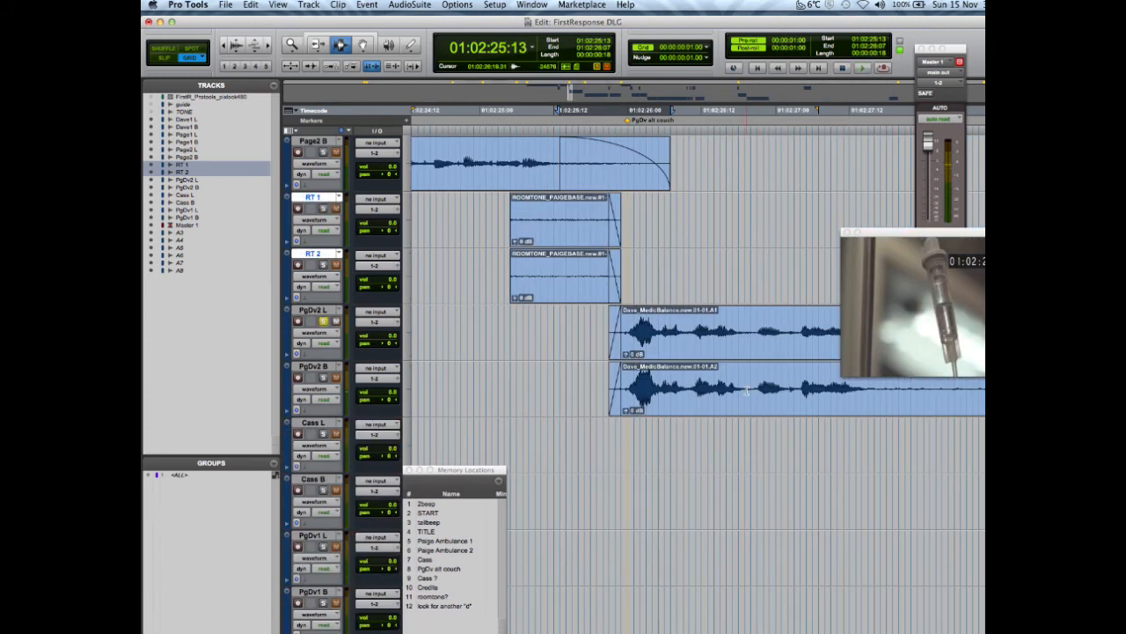
Make the fade-ins at the start of the PgDv2 L and PgDv2 B clips curved and play back the transition
{"action": "left_click", "coordinate": [616, 332]}
{"action": "left_click", "coordinate": [646, 384], "text": "shift"}
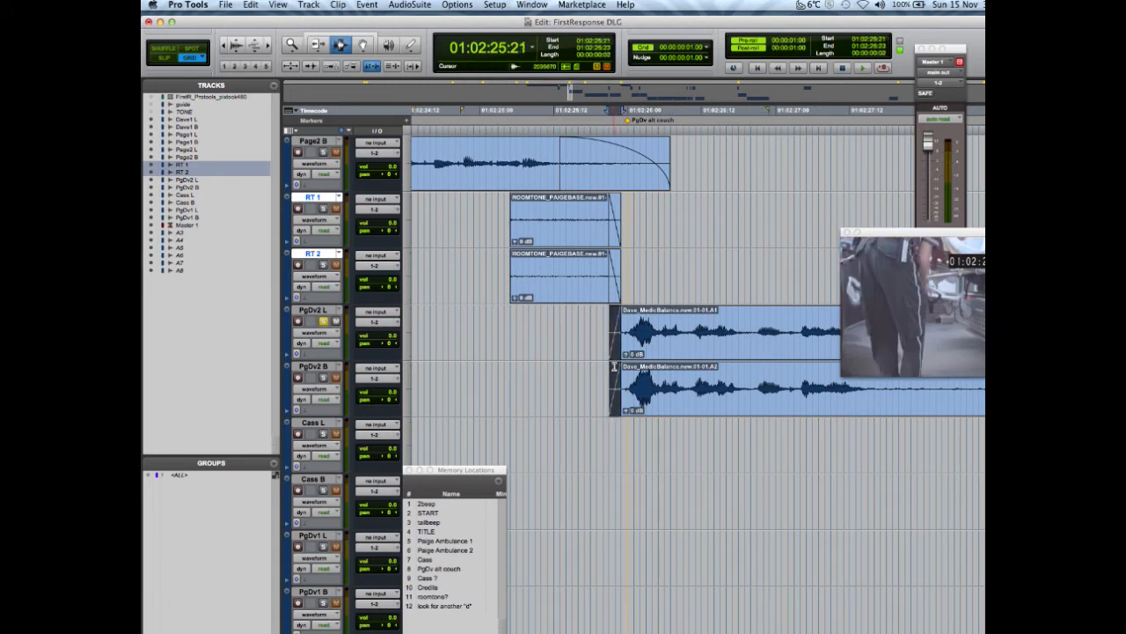
{"action": "key", "text": "ctrl+super+f"}
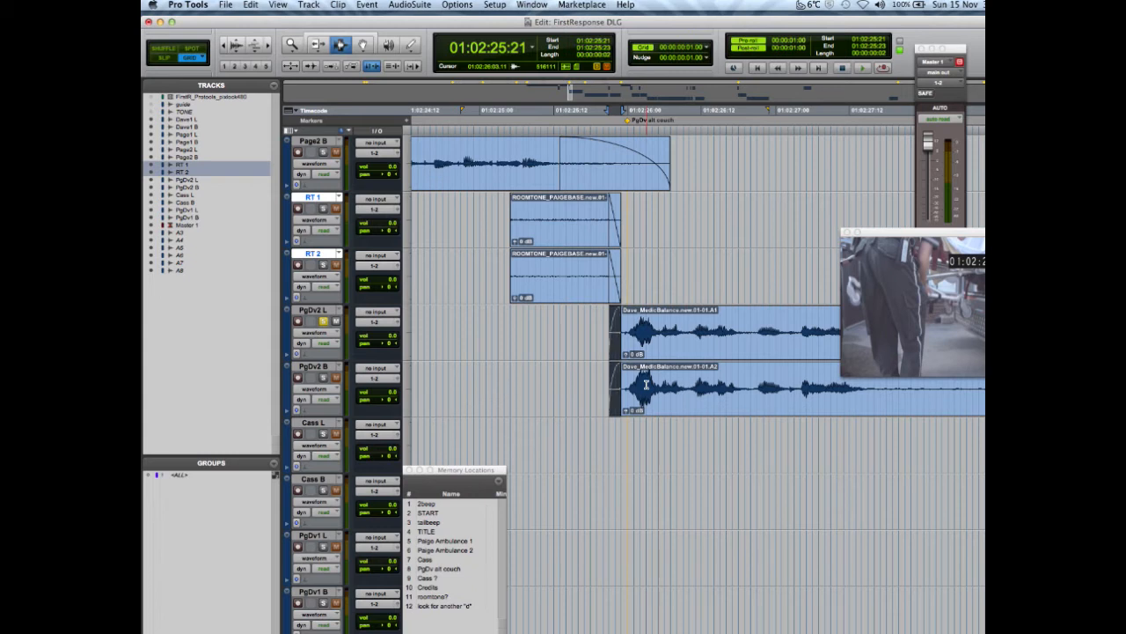
{"action": "key", "text": "super+bracketright"}
{"action": "key", "text": "space"}
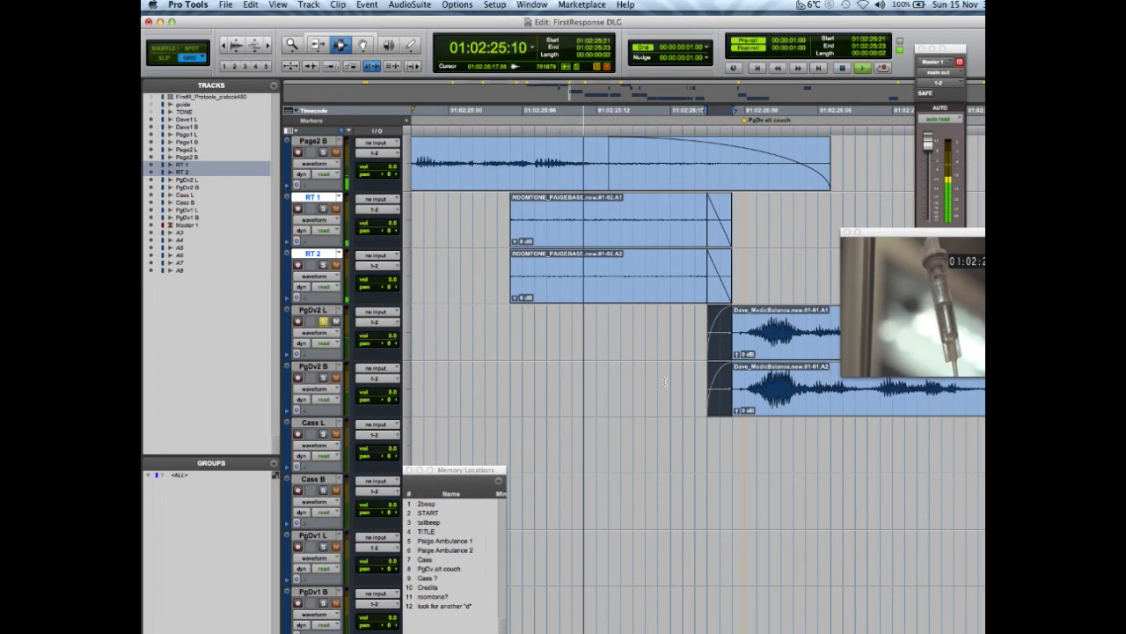
{"action": "key", "text": "space"}
Examine the dialogue and room tone layout in a session overview, checking the picture at several points up to 01:02:28:23
{"action": "key", "text": "super+bracketleft"}
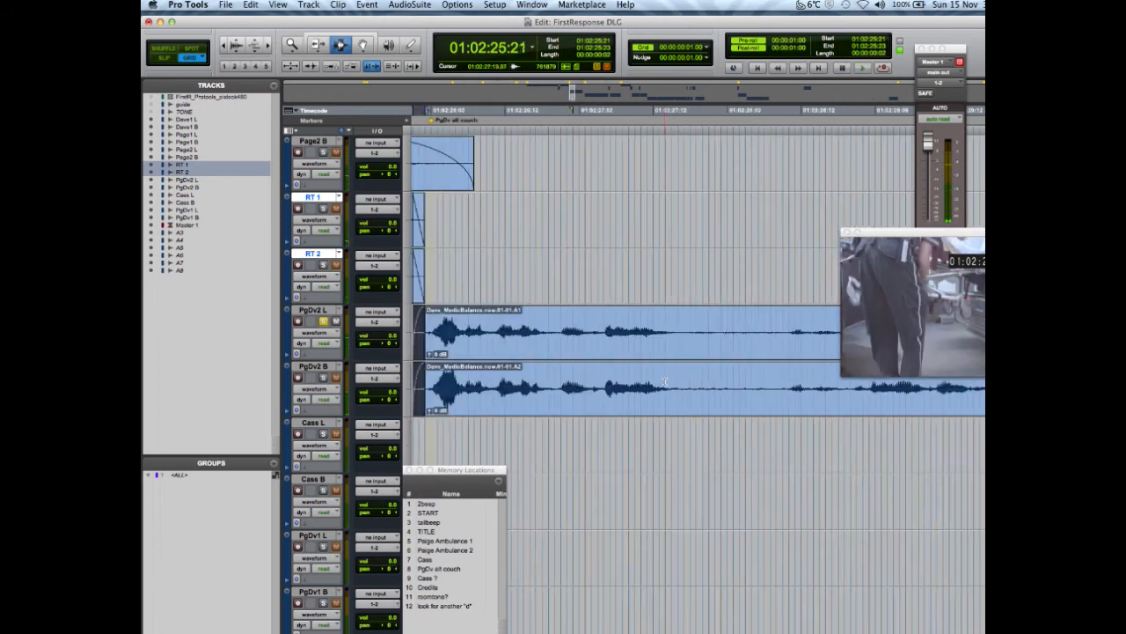
{"action": "key", "text": "super+bracketleft"}
{"action": "left_click", "coordinate": [737, 343]}
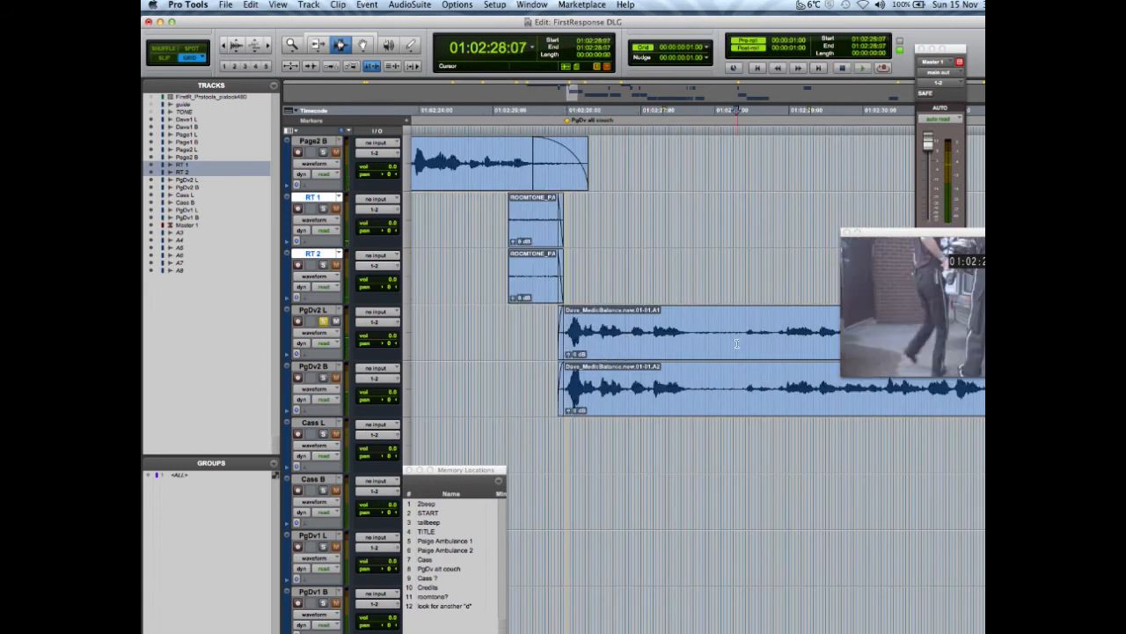
{"action": "left_click", "coordinate": [784, 343]}
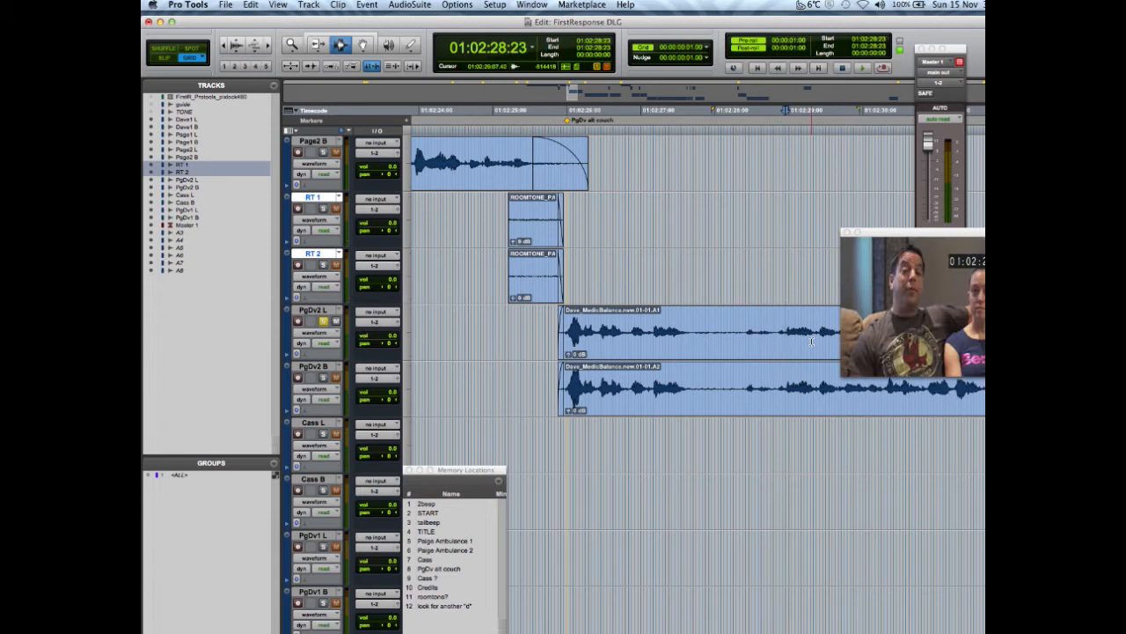
{"action": "key", "text": "super+bracketleft"}
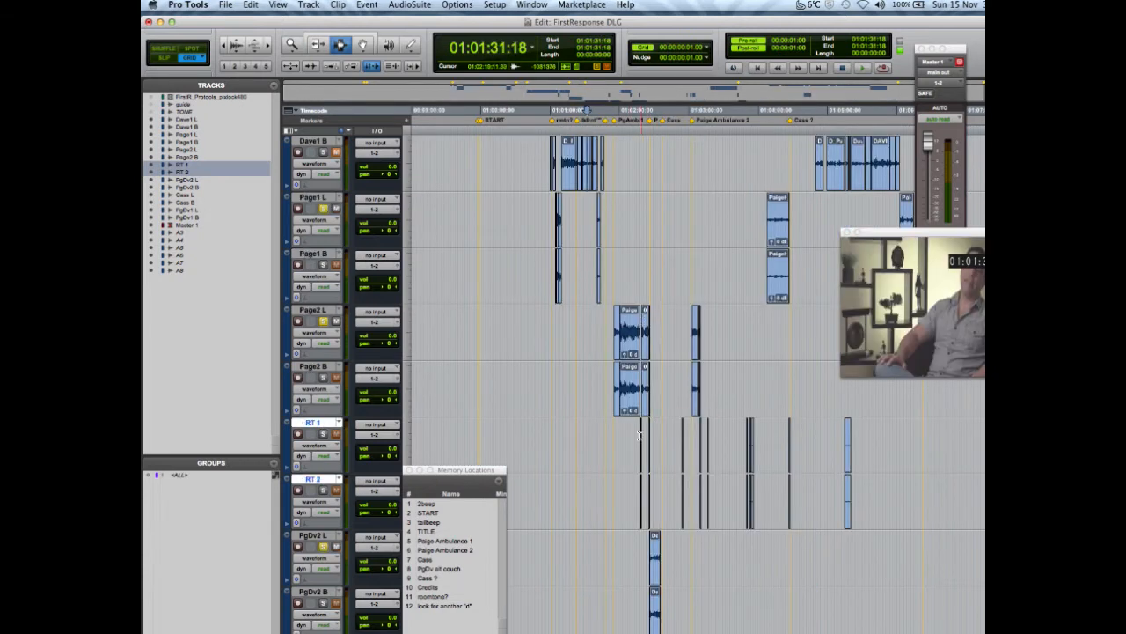
{"action": "left_click", "coordinate": [641, 379]}
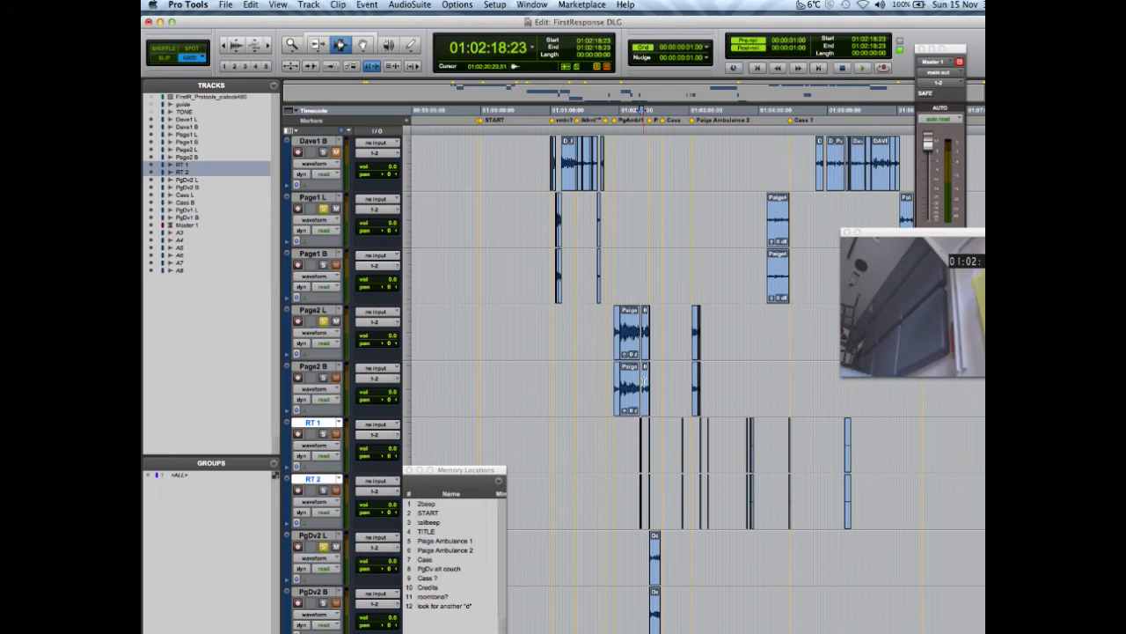
{"action": "left_click", "coordinate": [642, 379]}
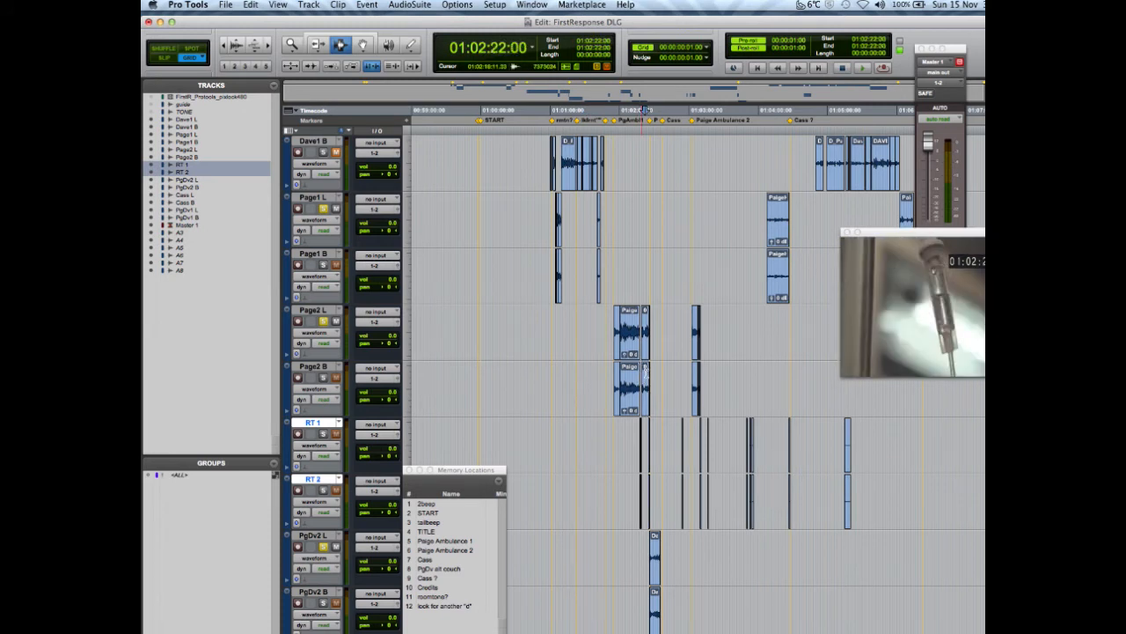
Play back the PgDv2 dialogue from 01:02:28:03
{"action": "key", "text": "super+bracketright"}
{"action": "key", "text": "super+bracketright"}
{"action": "key", "text": "super+bracketright"}
{"action": "key", "text": "space"}
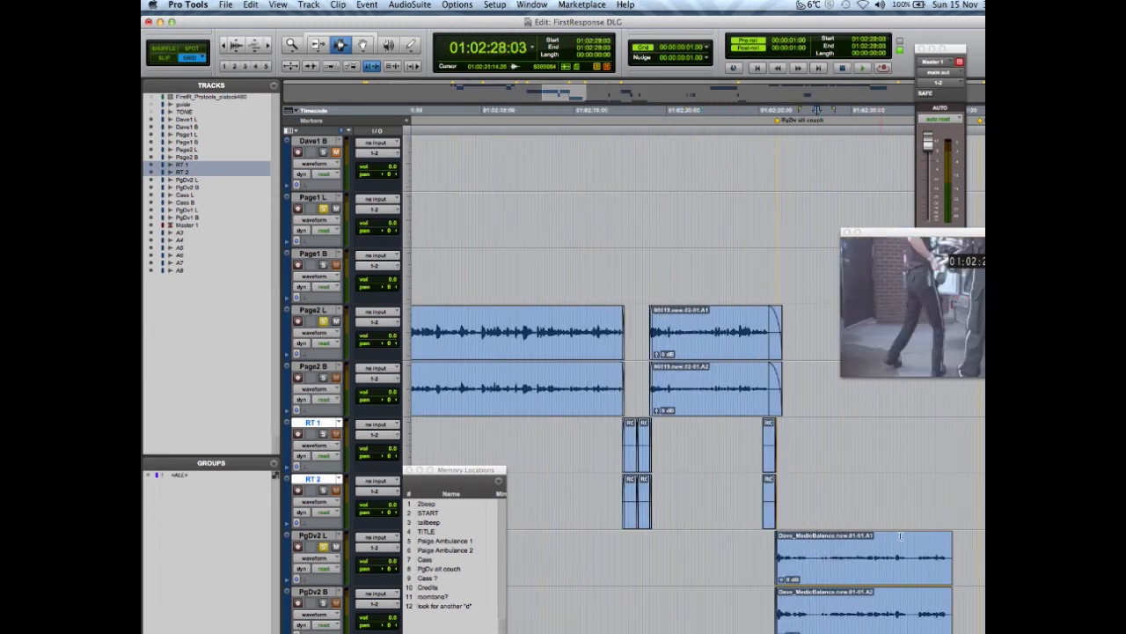
{"action": "scroll", "coordinate": [900, 536], "scroll_direction": "down", "scroll_amount": 2}
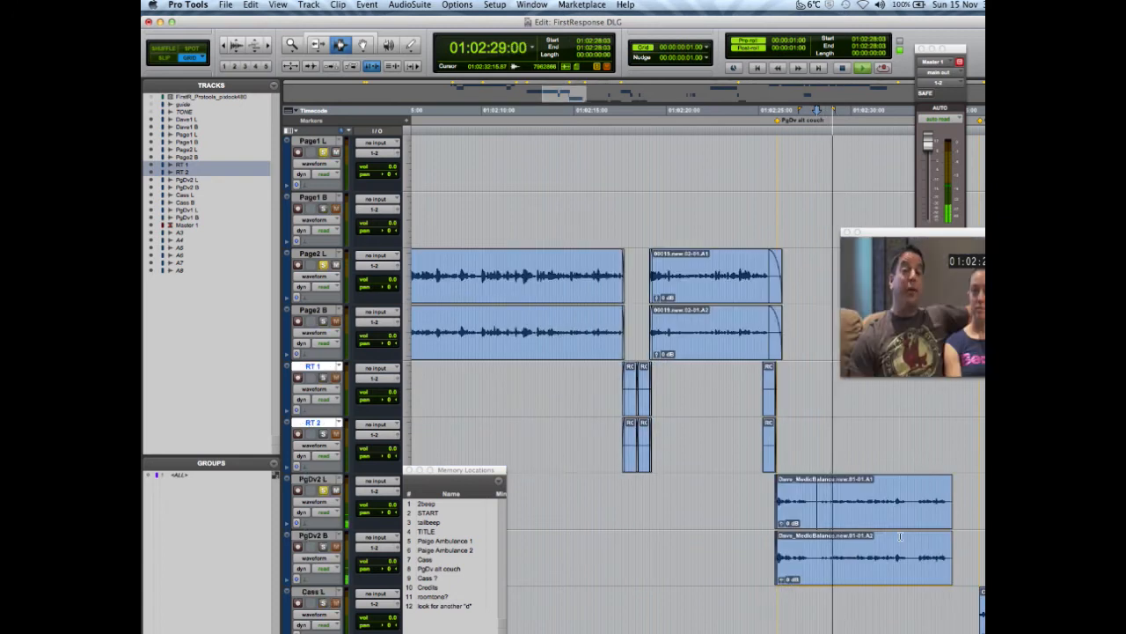
{"action": "key", "text": "space"}
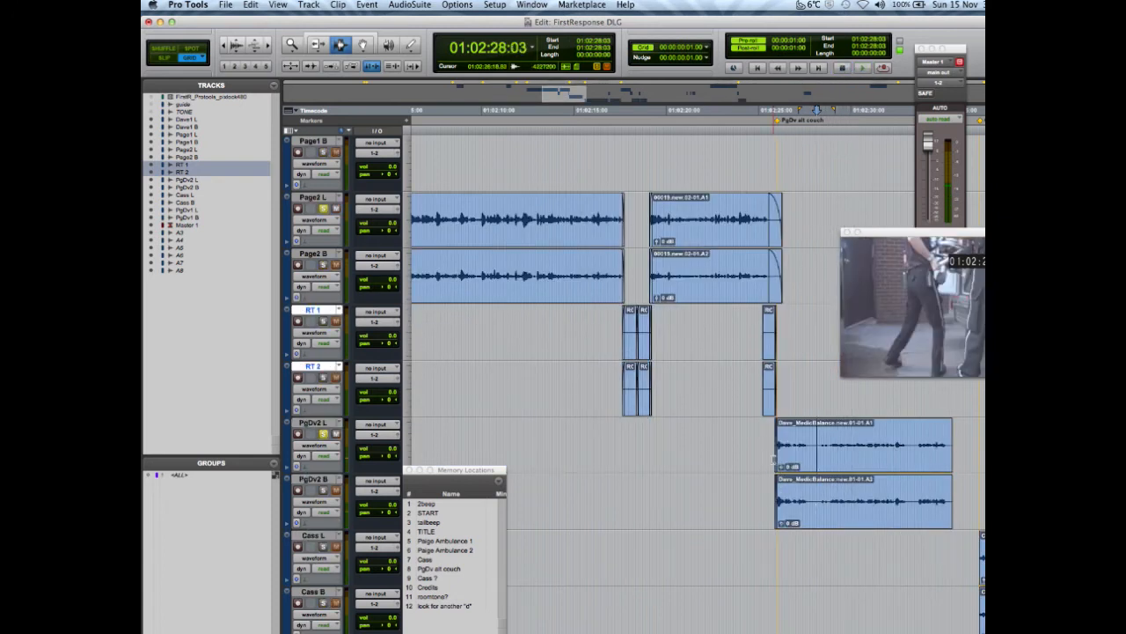
Play back from 01:02:25:19 into PgDv2 and move the video window clear of the master fader
{"action": "key", "text": "super+bracketright"}
{"action": "key", "text": "super+bracketright"}
{"action": "left_click", "coordinate": [531, 447]}
{"action": "key", "text": "space"}
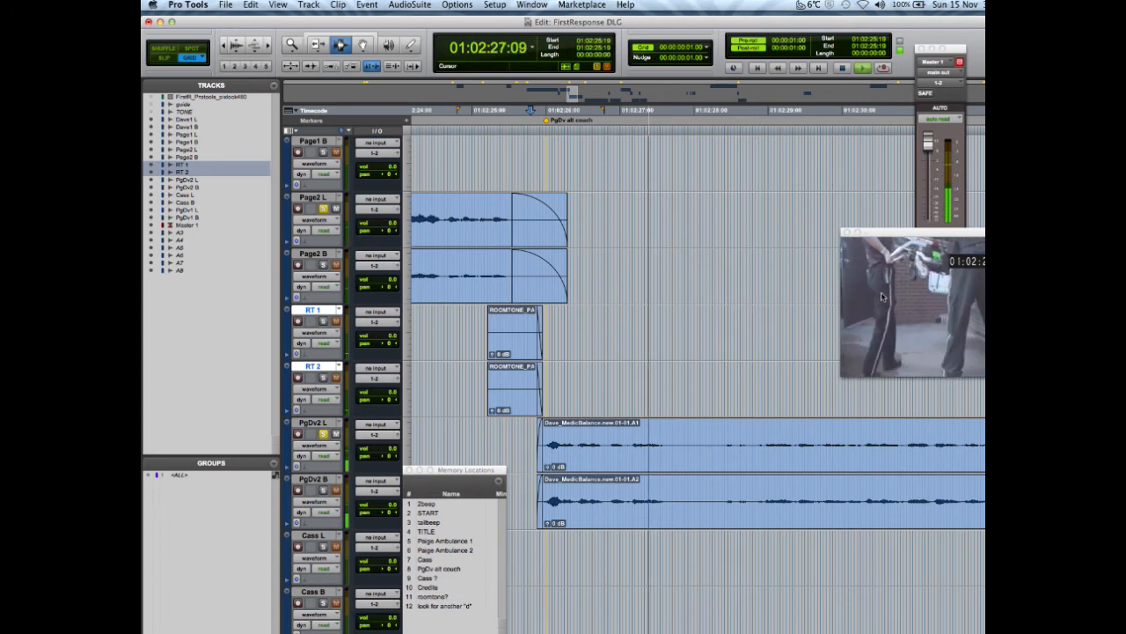
{"action": "left_click_drag", "start_coordinate": [924, 237], "coordinate": [765, 206]}
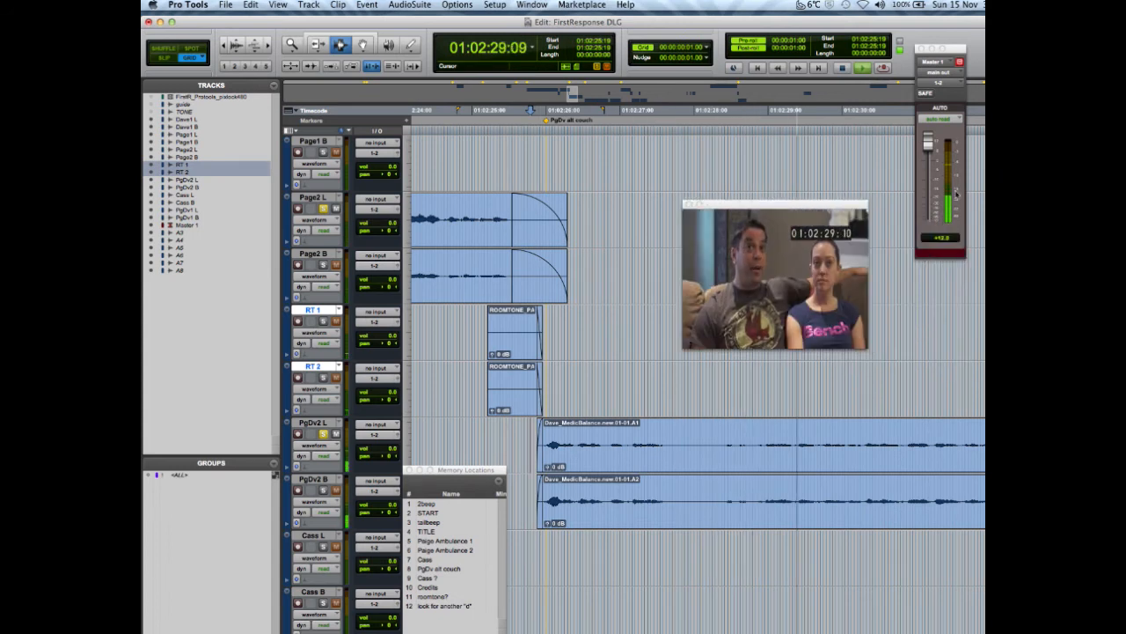
{"action": "key", "text": "space"}
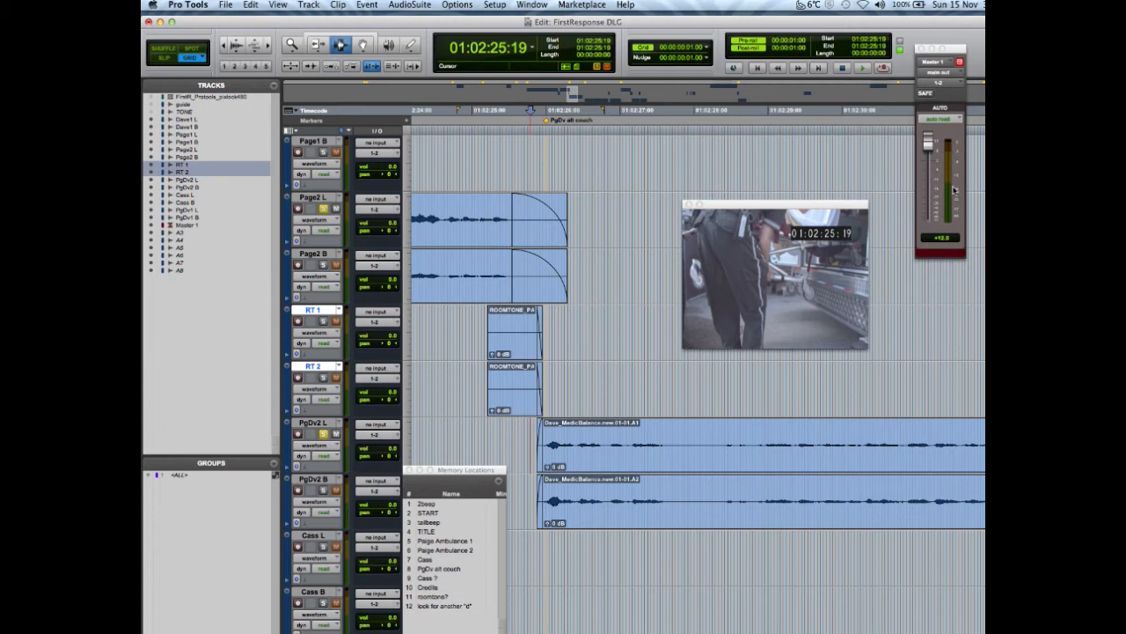
{"action": "key", "text": "space"}
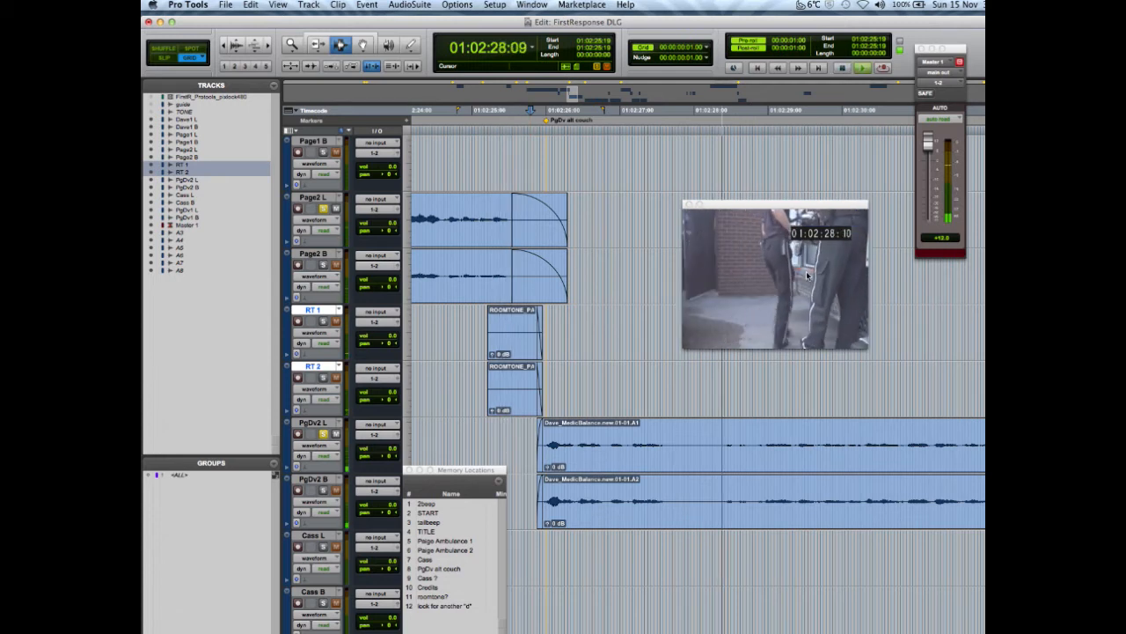
{"action": "key", "text": "space"}
Raise the clip gain of the PgDv2 L and PgDv2 B clips to +4.0 dB, auditioning from 01:02:25:19
{"action": "left_click_drag", "start_coordinate": [549, 467], "coordinate": [546, 451]}
{"action": "key", "text": "space"}
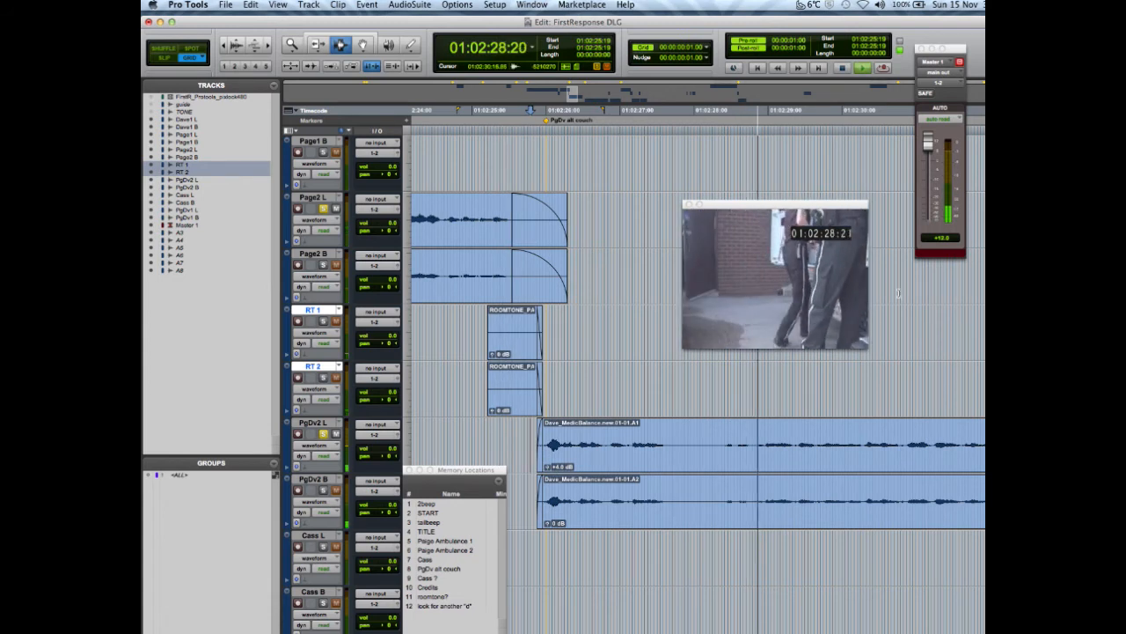
{"action": "key", "text": "space"}
{"action": "key", "text": "space"}
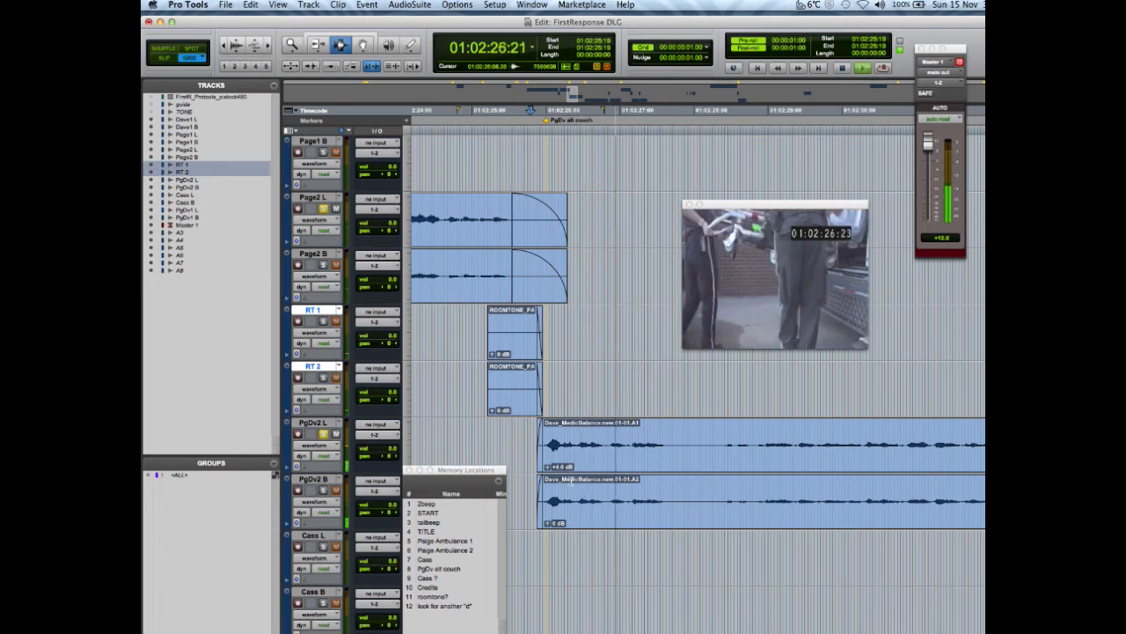
{"action": "key", "text": "space"}
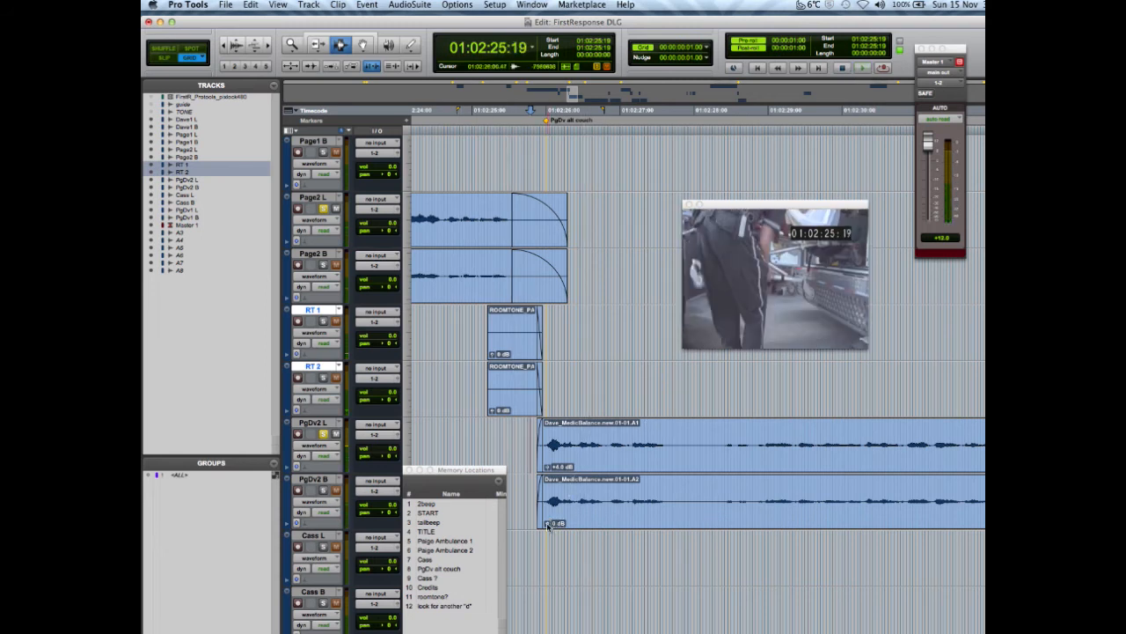
{"action": "left_click", "coordinate": [547, 523]}
{"action": "left_click_drag", "start_coordinate": [547, 525], "coordinate": [547, 519]}
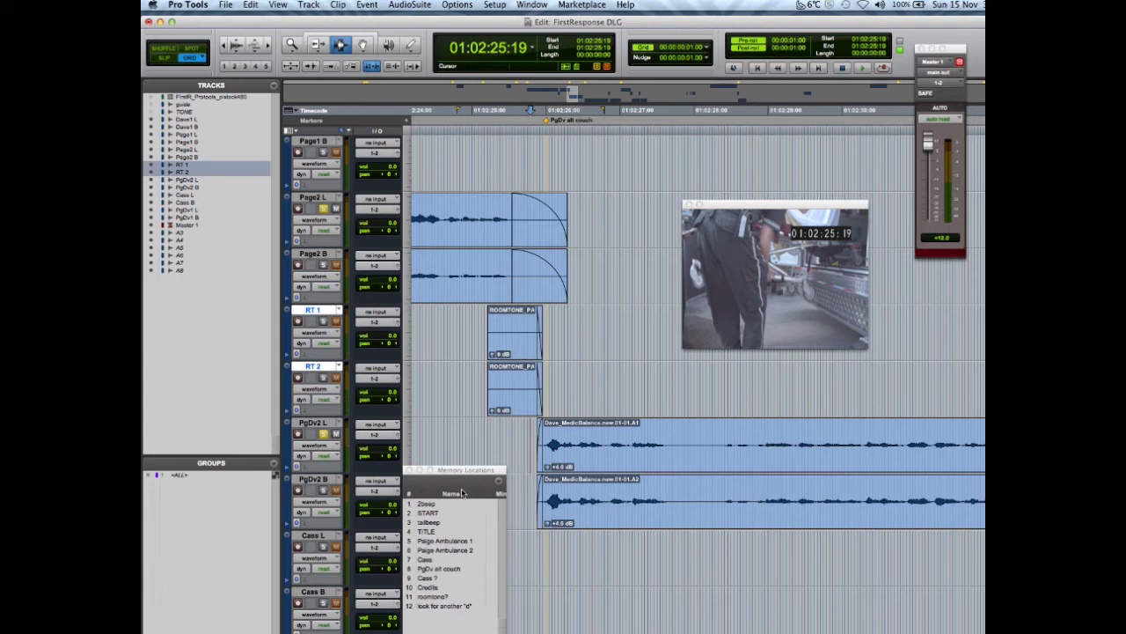
Select the PgDv2 L clip and compare the PgDv2 B and PgDv2 L microphones by playing back each one soloed
{"action": "left_click", "coordinate": [589, 442]}
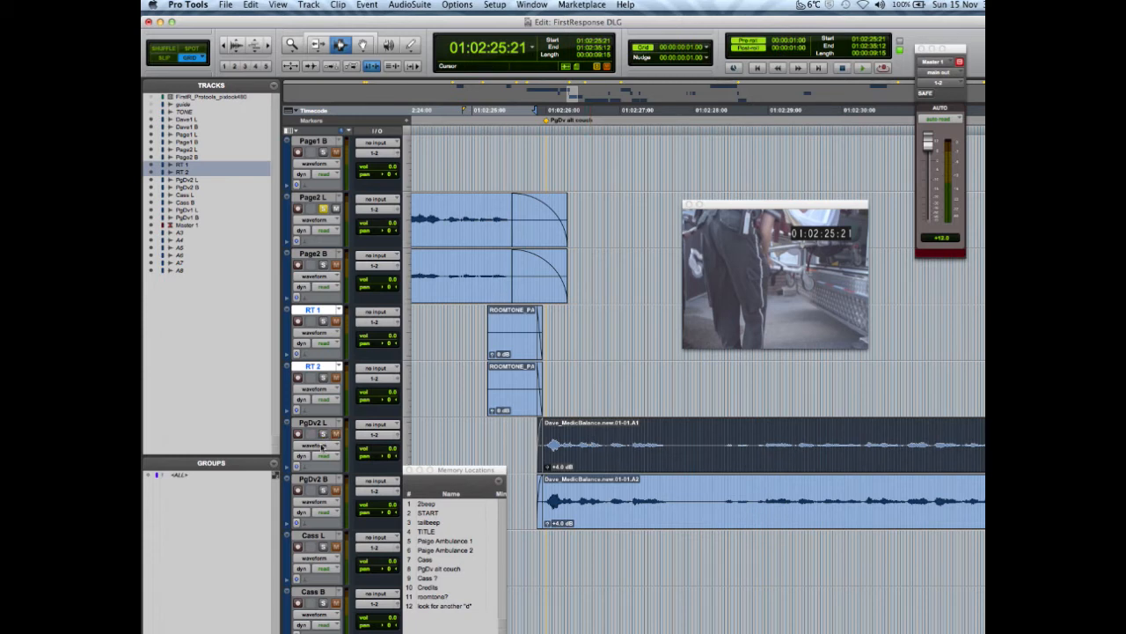
{"action": "key", "text": "space"}
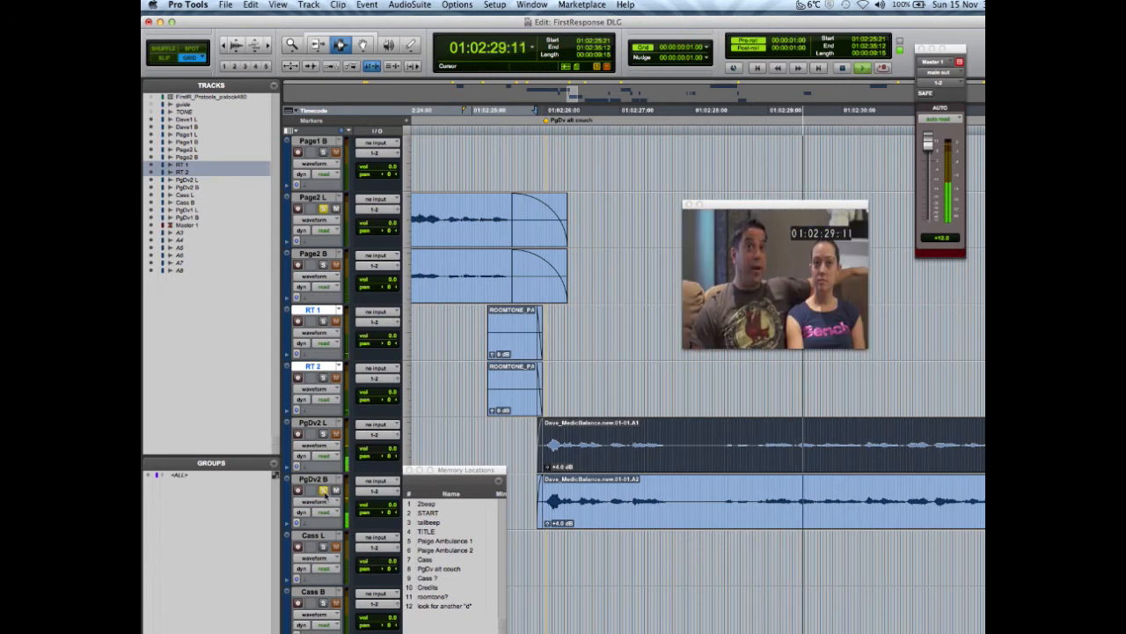
{"action": "key", "text": "space"}
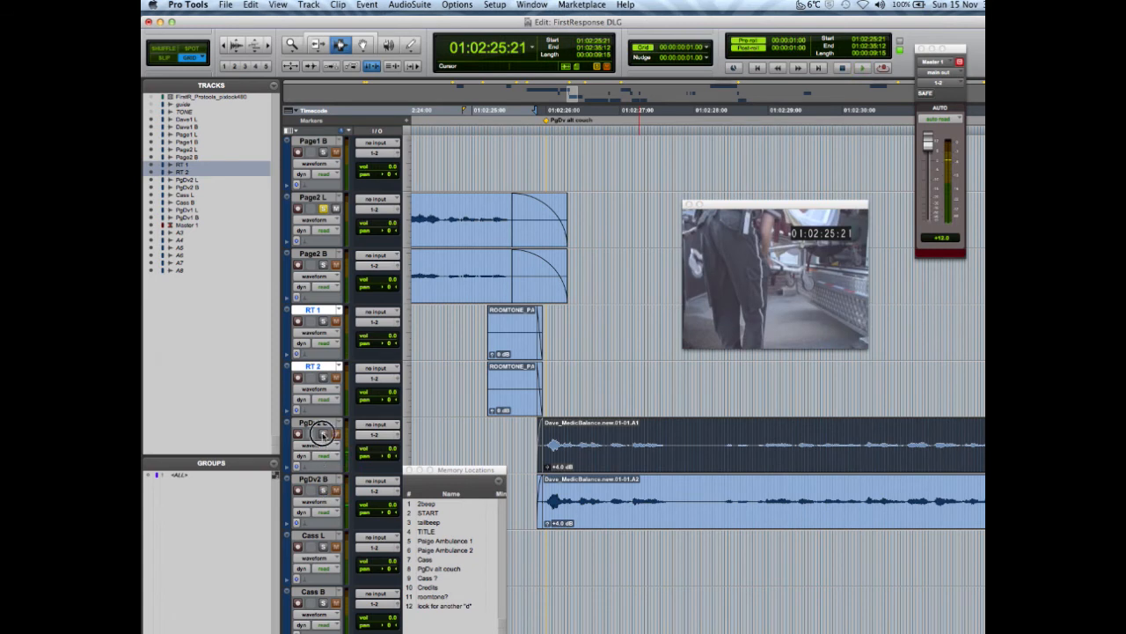
{"action": "left_click", "coordinate": [322, 434]}
{"action": "key", "text": "space"}
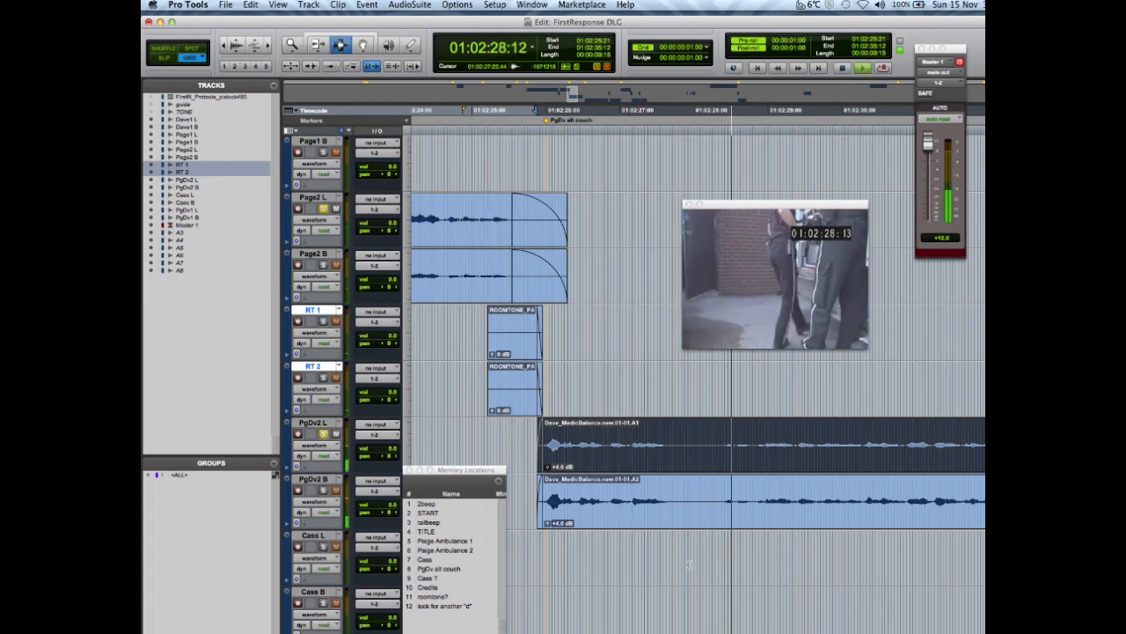
{"action": "key", "text": "space"}
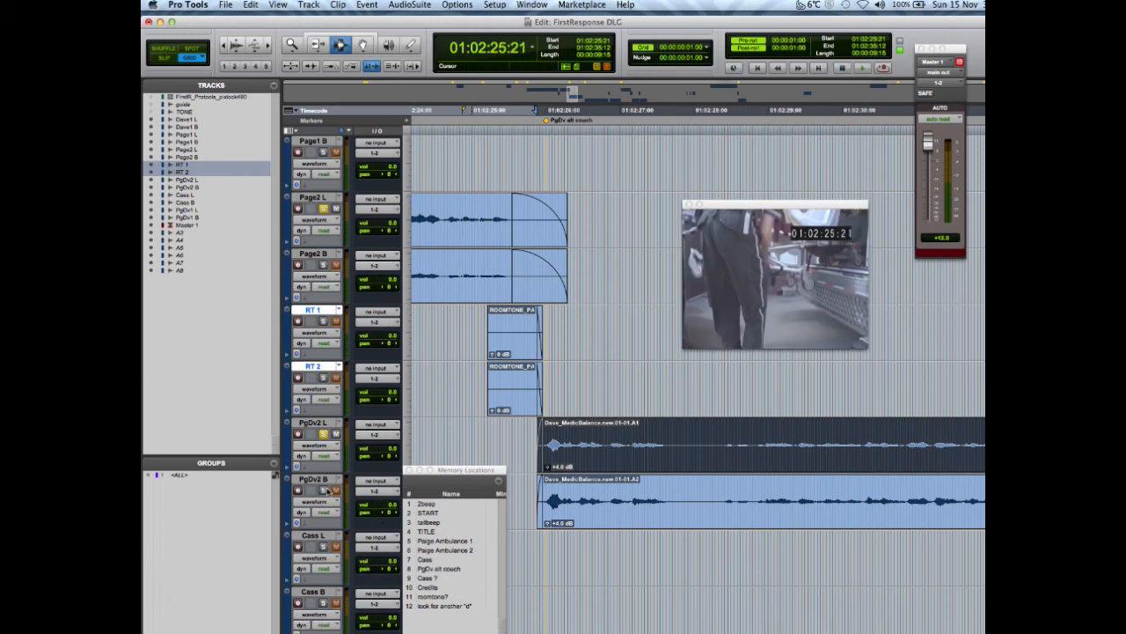
Audition the soloed PgDv2 B microphone from 01:02:25:21, select its clip and play it back again
{"action": "key", "text": "space"}
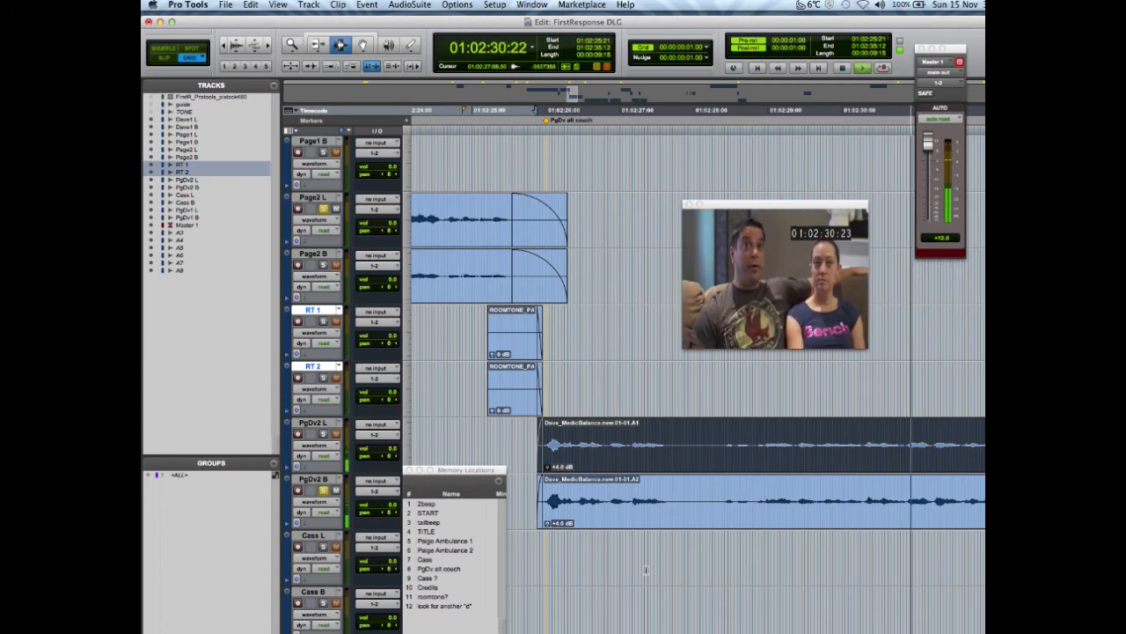
{"action": "key", "text": "space"}
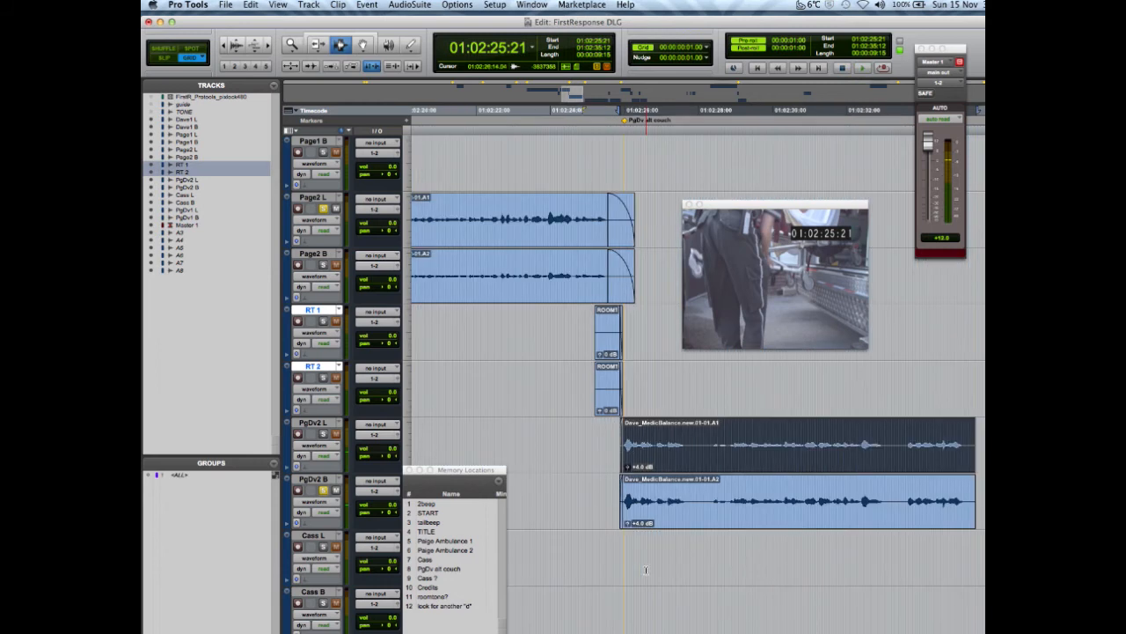
{"action": "key", "text": "p"}
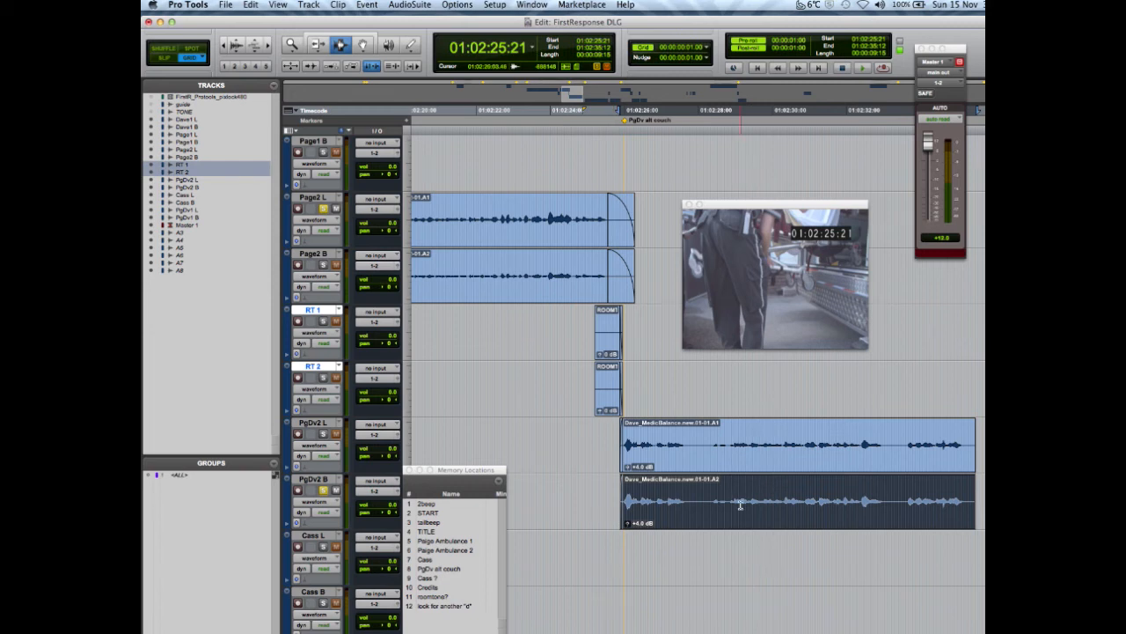
{"action": "key", "text": "1"}
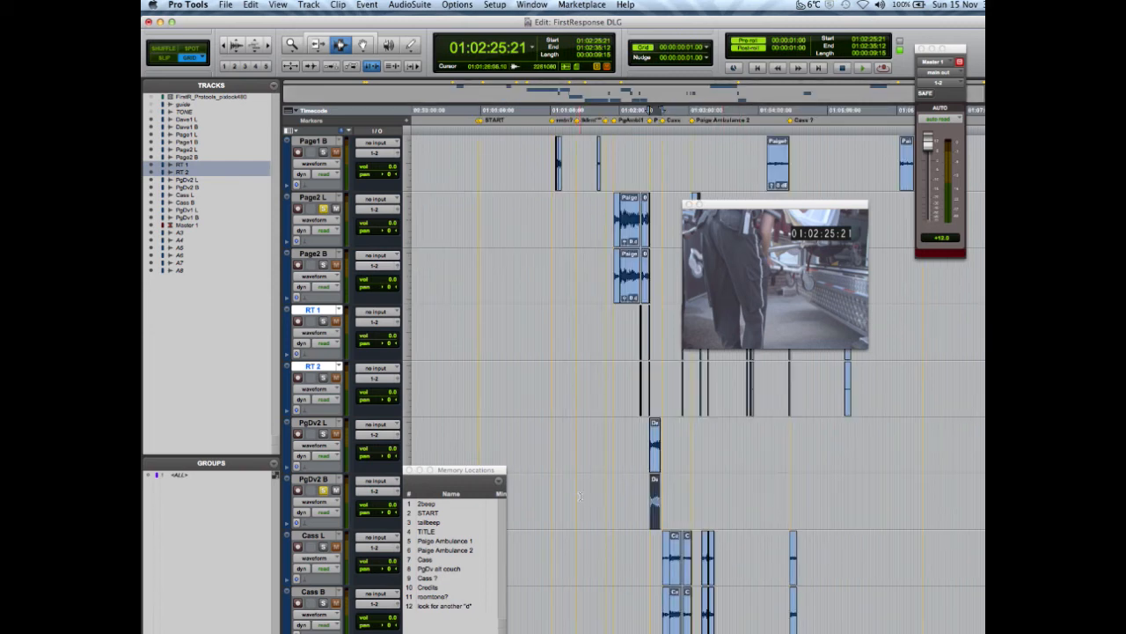
{"action": "key", "text": "t"}
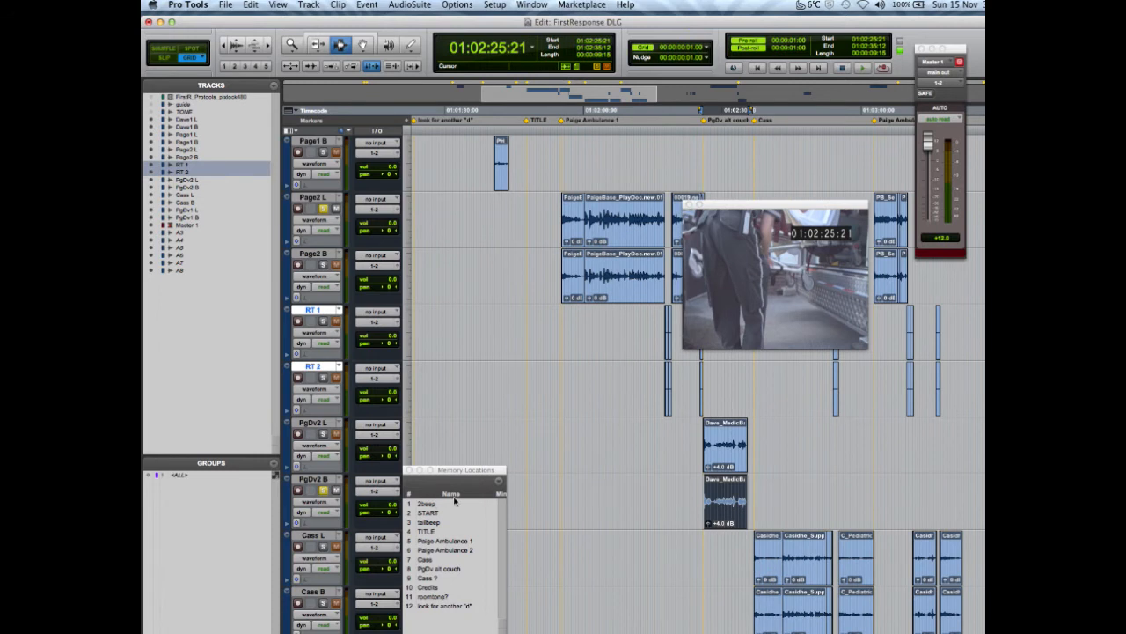
{"action": "key", "text": "space"}
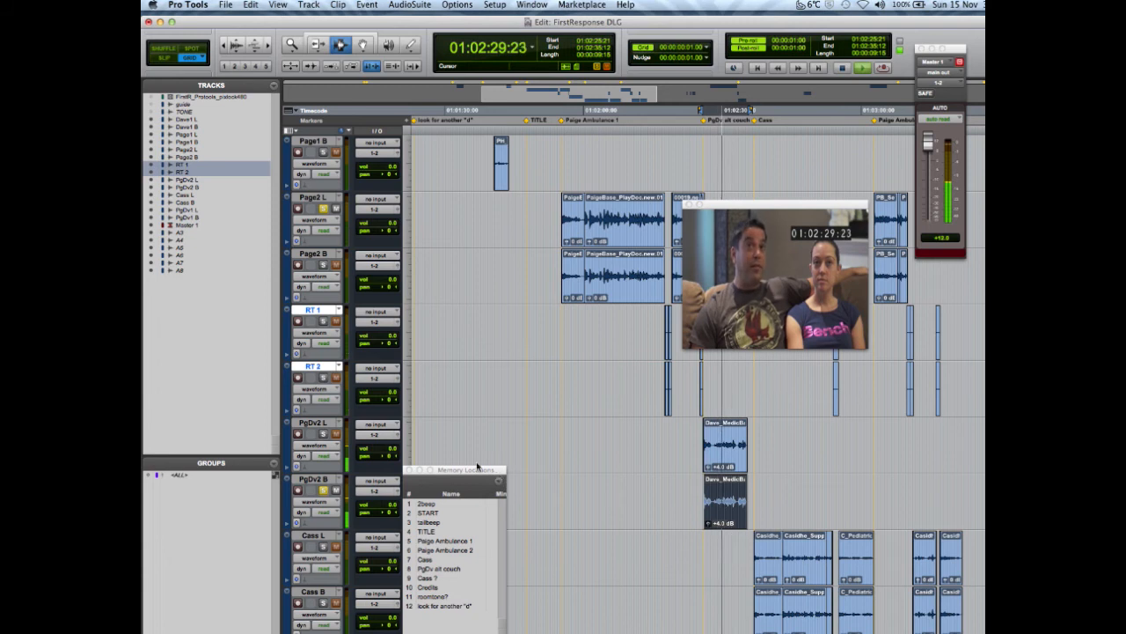
{"action": "key", "text": "space"}
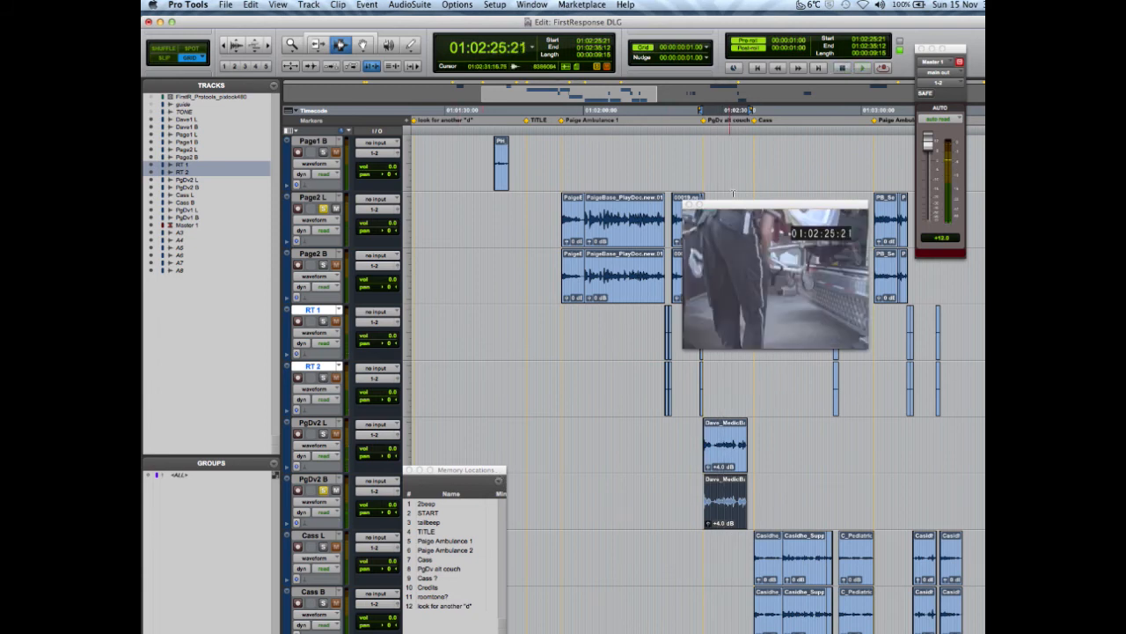
Move the video window clear of the Page2 clips and replay the transition into PgDv2 from 01:02:25:21
{"action": "left_click_drag", "start_coordinate": [733, 206], "coordinate": [845, 254]}
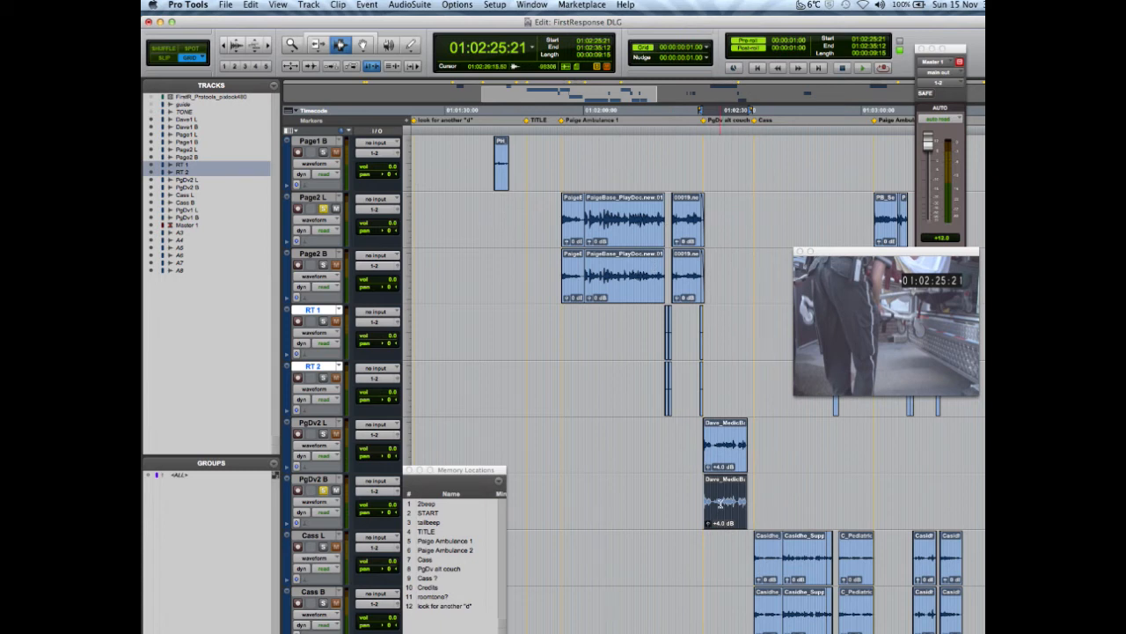
{"action": "key", "text": "super+bracketright"}
{"action": "key", "text": "super+bracketright"}
{"action": "key", "text": "super+bracketright"}
{"action": "key", "text": "super+bracketright"}
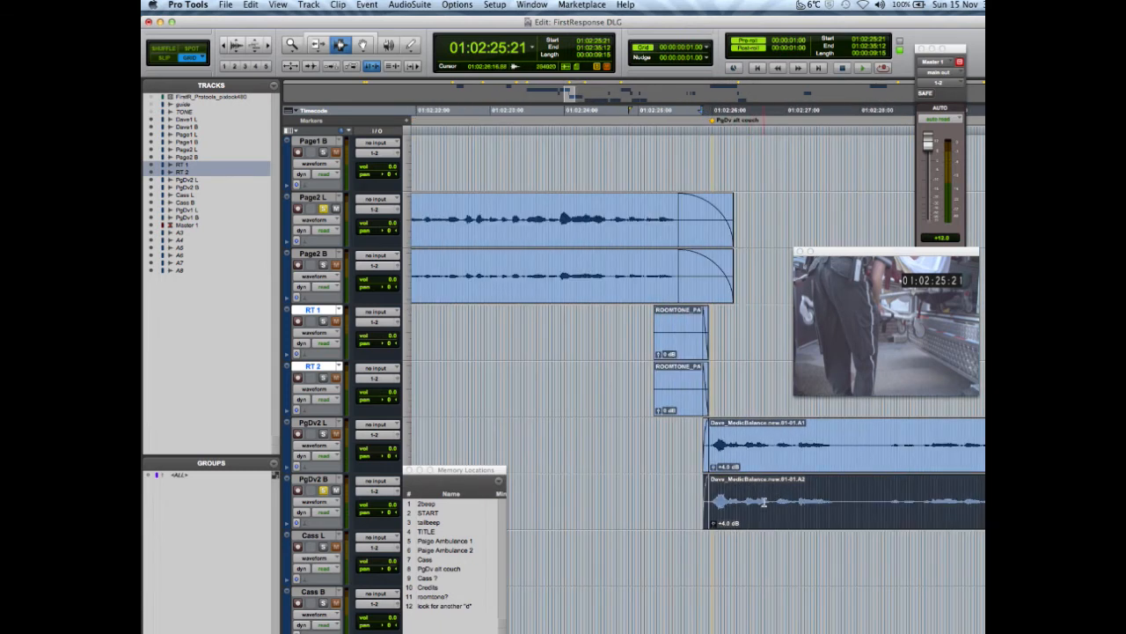
{"action": "key", "text": "space"}
{"action": "key", "text": "space"}
{"action": "key", "text": "space"}
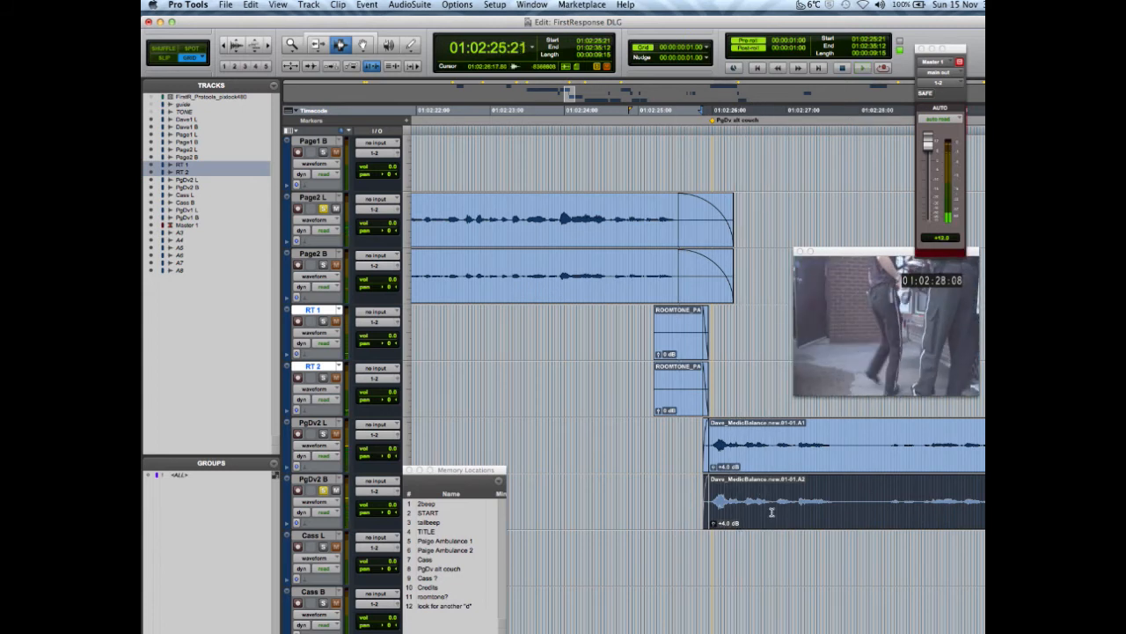
{"action": "key", "text": "space"}
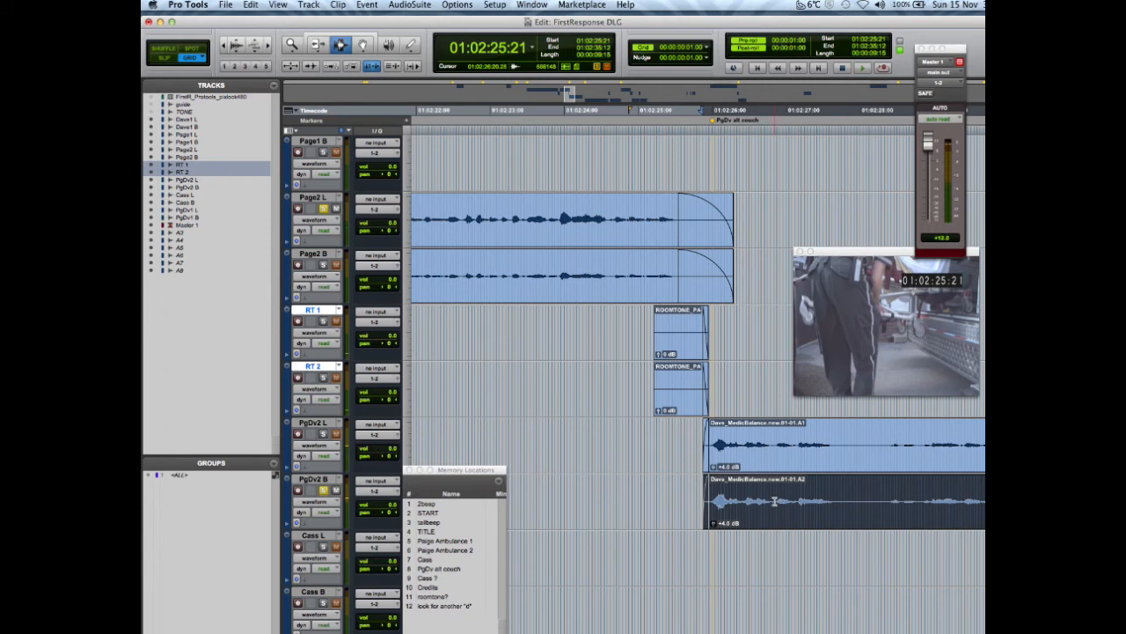
Enlarge the waveform display and place the edit cursor at 01:02:26:21 on the PgDv2 tracks
{"action": "left_click_drag", "start_coordinate": [775, 455], "coordinate": [773, 488]}
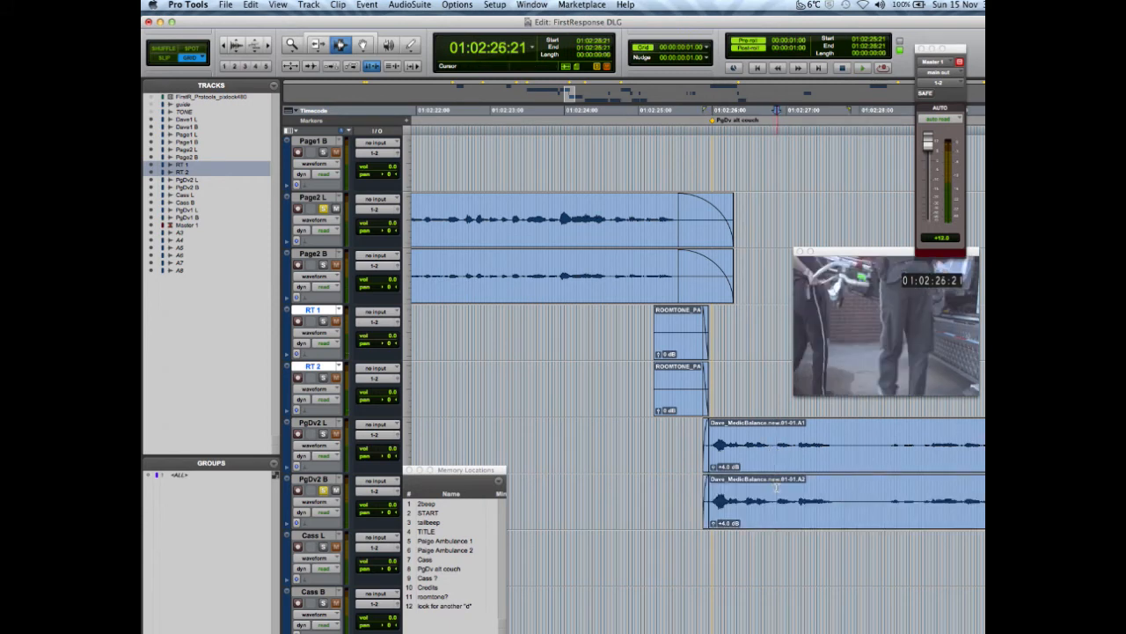
{"action": "key", "text": "super+bracketright"}
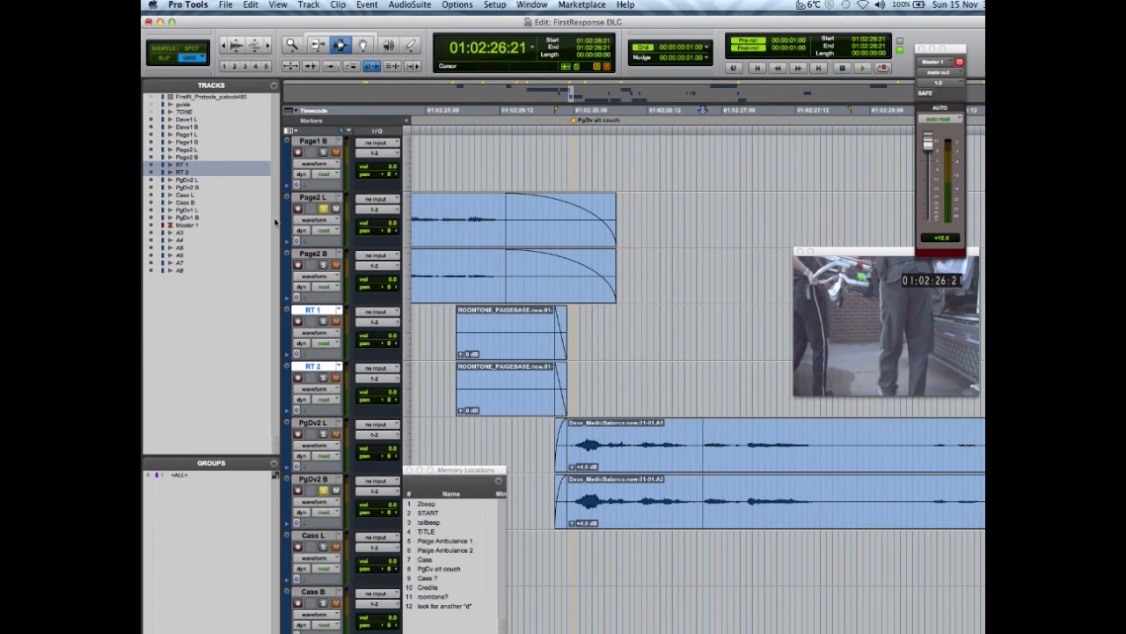
{"action": "left_click", "coordinate": [237, 42]}
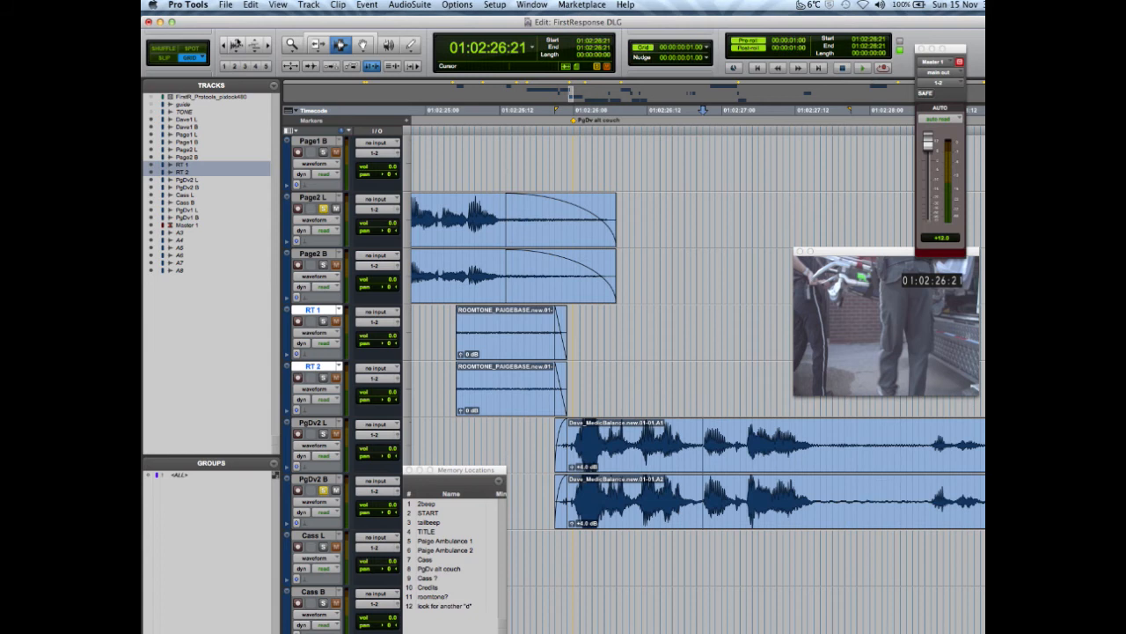
{"action": "left_click", "coordinate": [722, 440]}
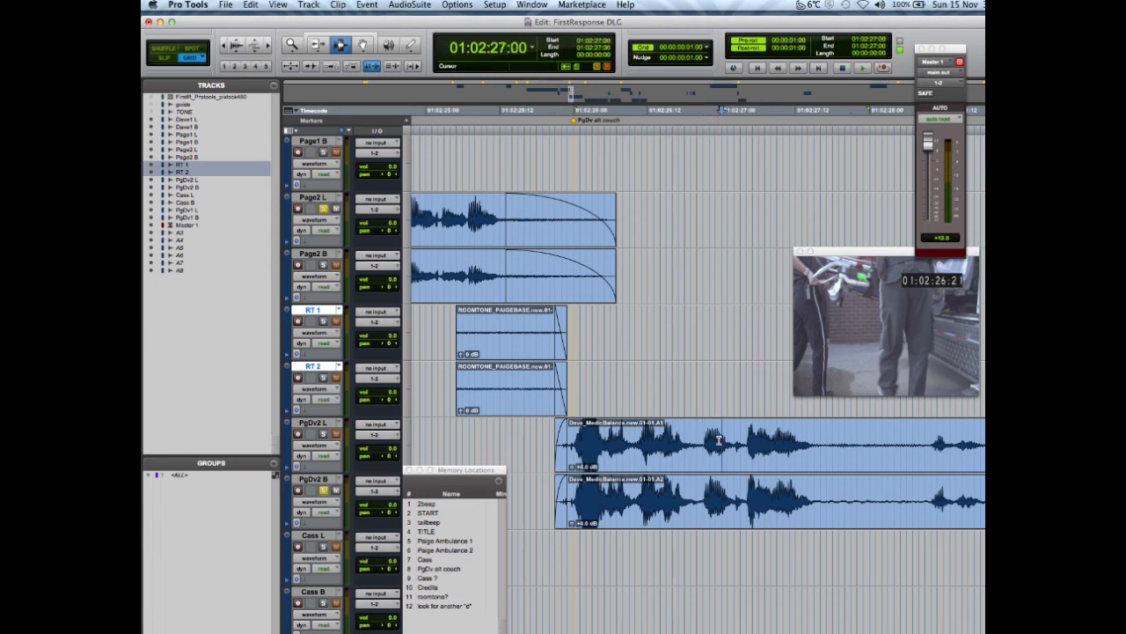
{"action": "left_click", "coordinate": [715, 448]}
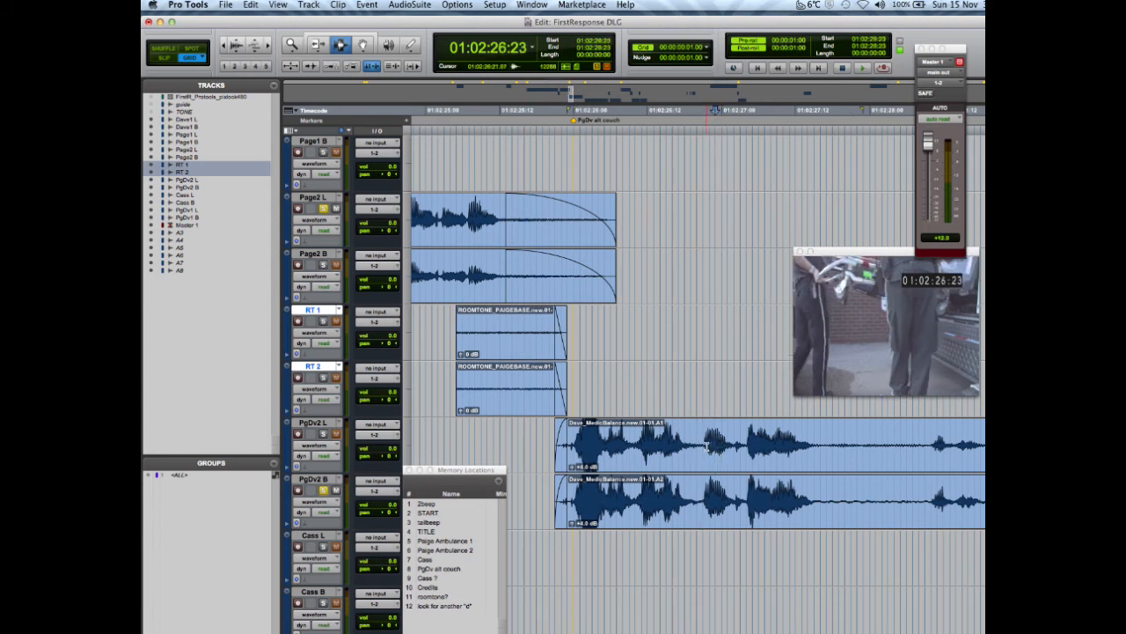
{"action": "left_click", "coordinate": [703, 441]}
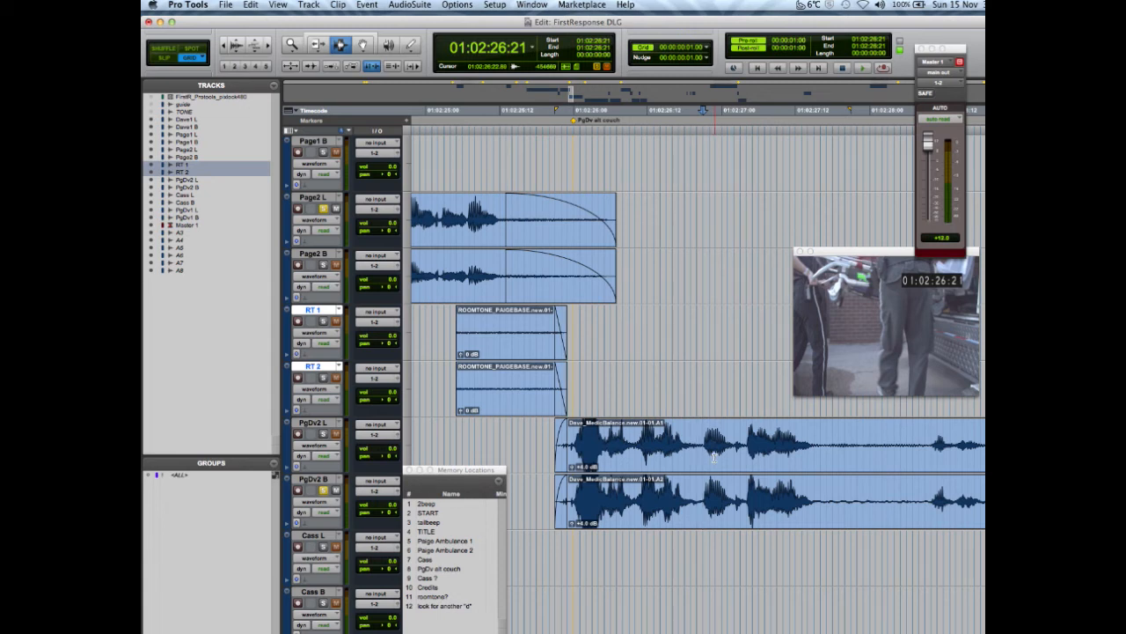
Split the PgDv2 L and PgDv2 B clips at 01:02:26:21 and lower both first segments to +1.5 dB clip gain
{"action": "key", "text": "b"}
{"action": "left_click_drag", "start_coordinate": [571, 468], "coordinate": [570, 469]}
{"action": "left_click_drag", "start_coordinate": [573, 522], "coordinate": [572, 524]}
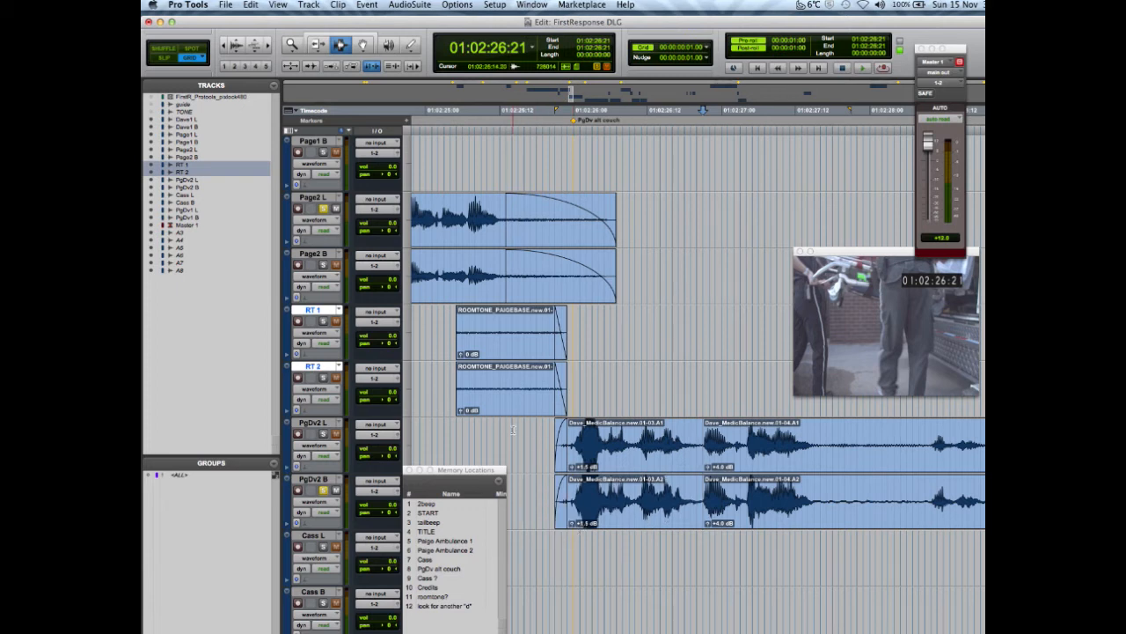
Play back the transition from 01:02:25:14 into the PgDv2 dialogue
{"action": "left_click", "coordinate": [511, 428]}
{"action": "key", "text": "super+bracketleft"}
{"action": "key", "text": "super+bracketleft"}
{"action": "key", "text": "space"}
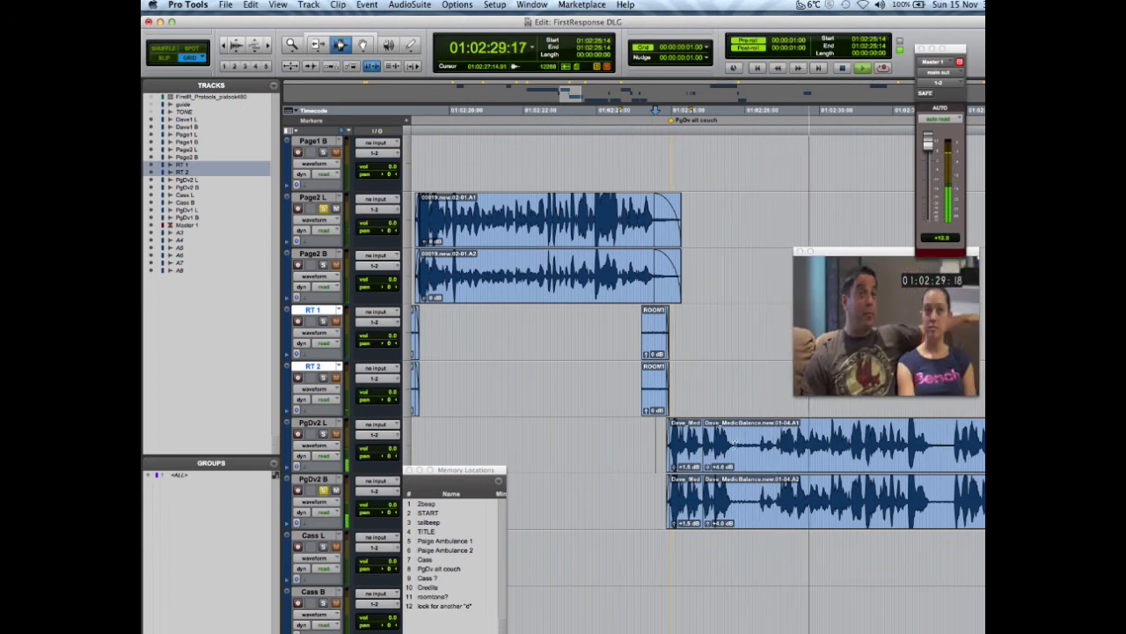
{"action": "key", "text": "space"}
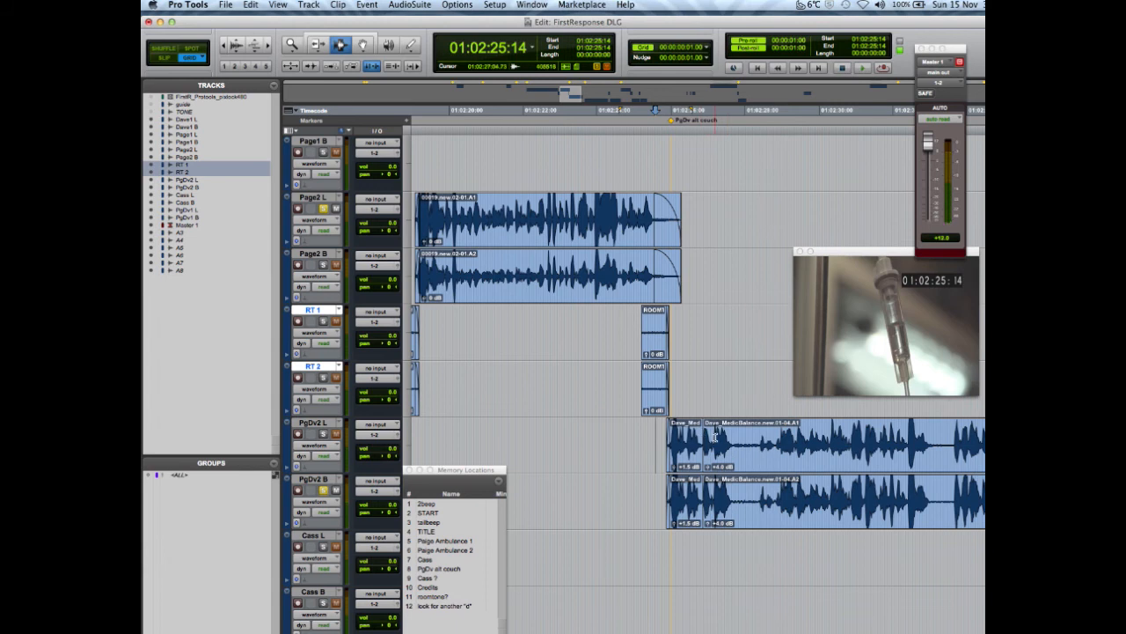
Place the edit cursor at 01:02:27:04 and undo the PgDv2 clip split and clip gain changes
{"action": "left_click", "coordinate": [713, 438]}
{"action": "key", "text": "super+z"}
{"action": "key", "text": "super+z"}
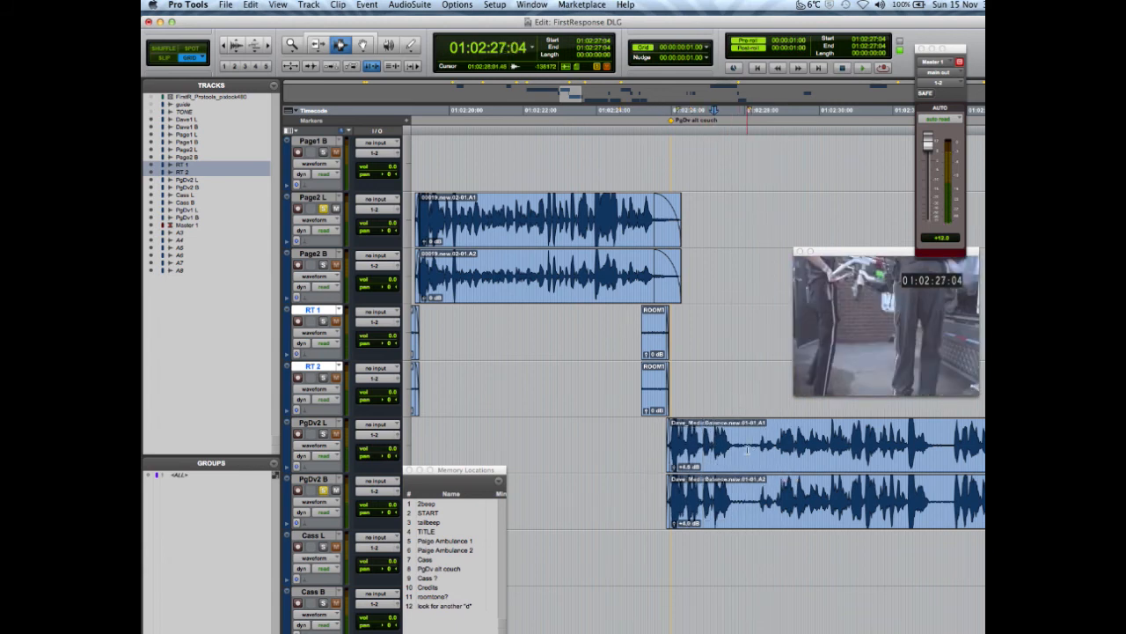
{"action": "key", "text": "super+z"}
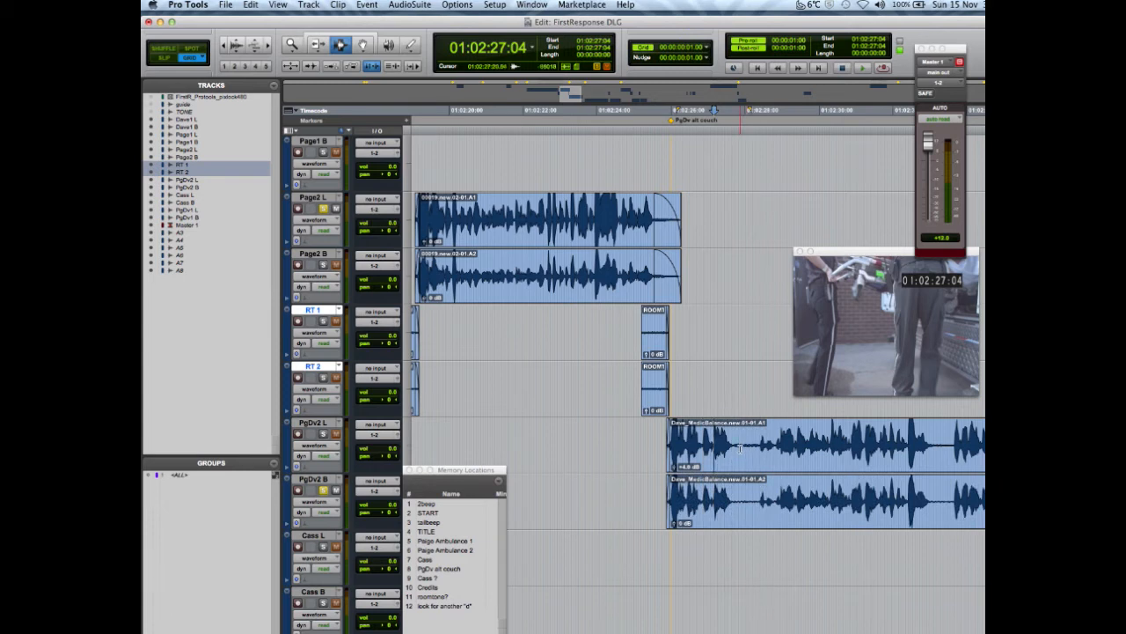
Raise the PgDv2 B clip gain and split both PgDv2 clips at 01:02:27:04 and 01:02:28:10
{"action": "left_click", "coordinate": [674, 522]}
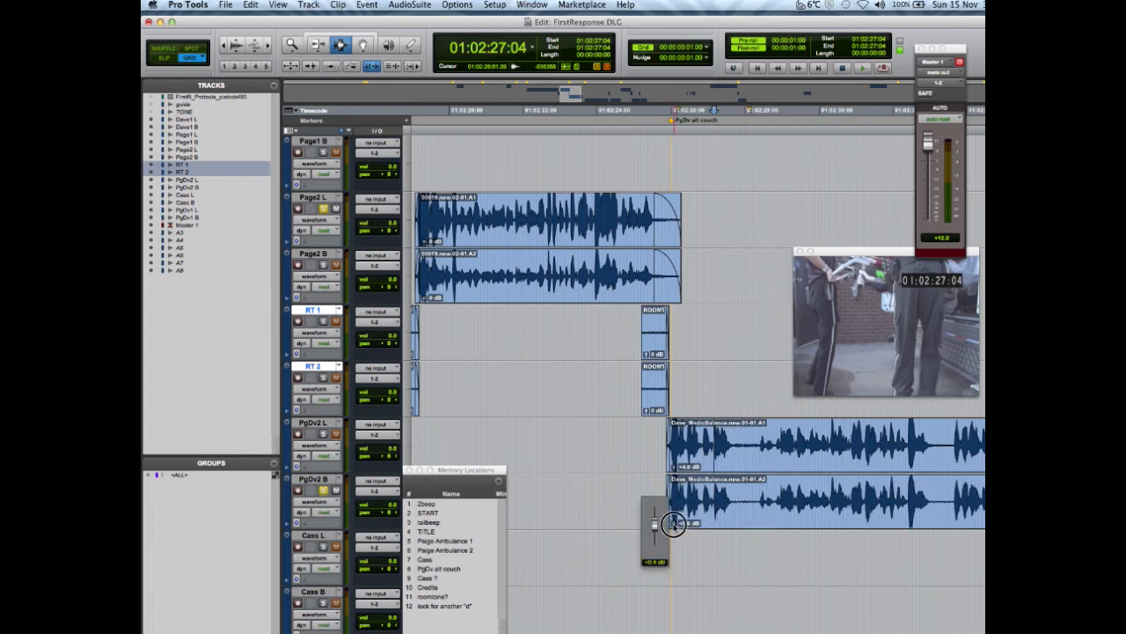
{"action": "key", "text": "super+bracketright"}
{"action": "key", "text": "super+bracketright"}
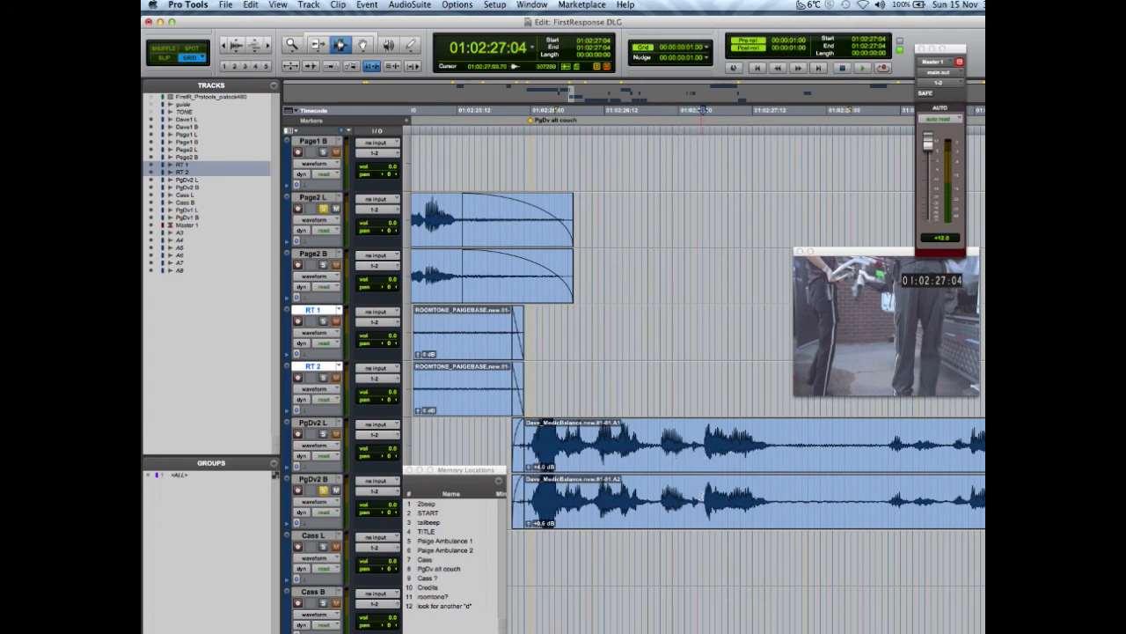
{"action": "key", "text": "super+e"}
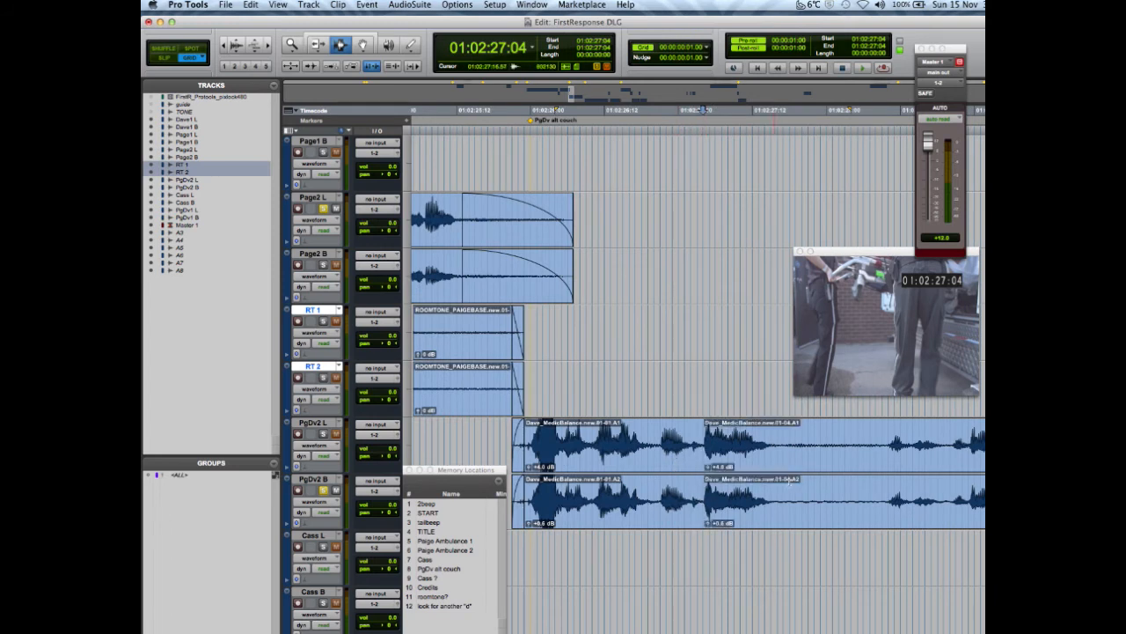
{"action": "left_click", "coordinate": [886, 491]}
{"action": "key", "text": "super+e"}
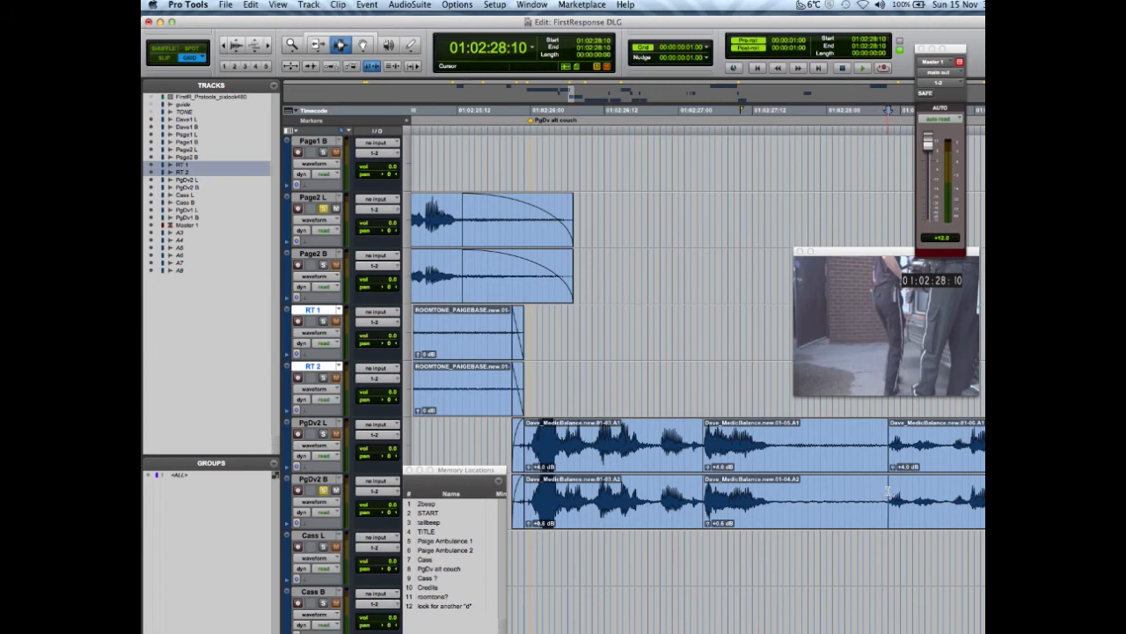
Set the clip gain of the middle segments to +2.5 dB on PgDv2 L and +1.5 dB on PgDv2 B
{"action": "left_click_drag", "start_coordinate": [706, 466], "coordinate": [706, 469]}
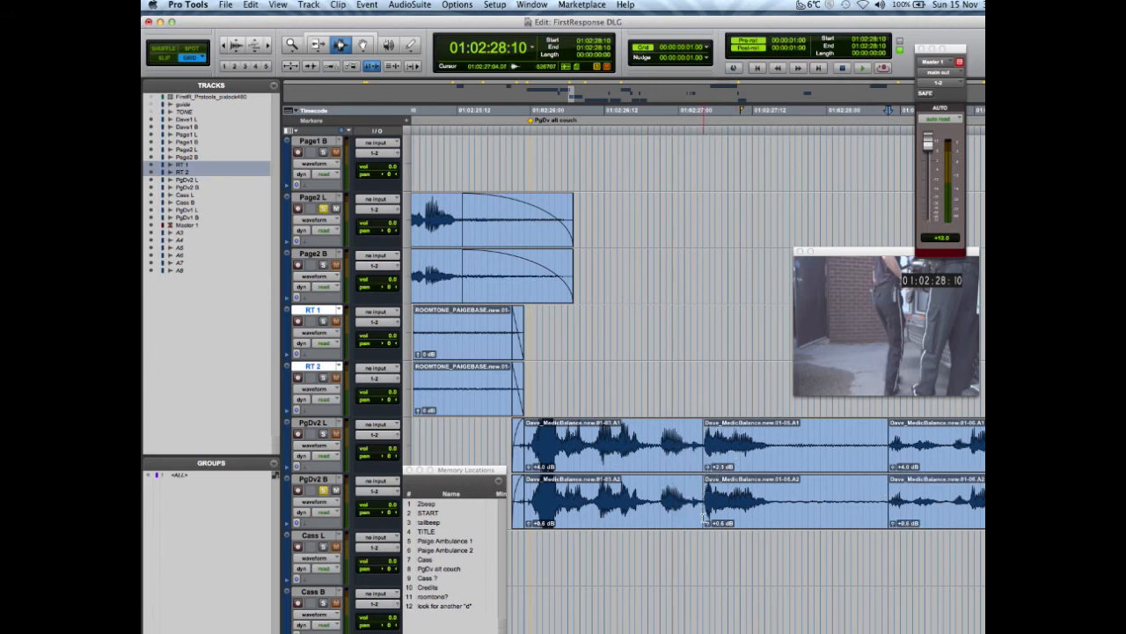
{"action": "left_click_drag", "start_coordinate": [706, 522], "coordinate": [705, 524]}
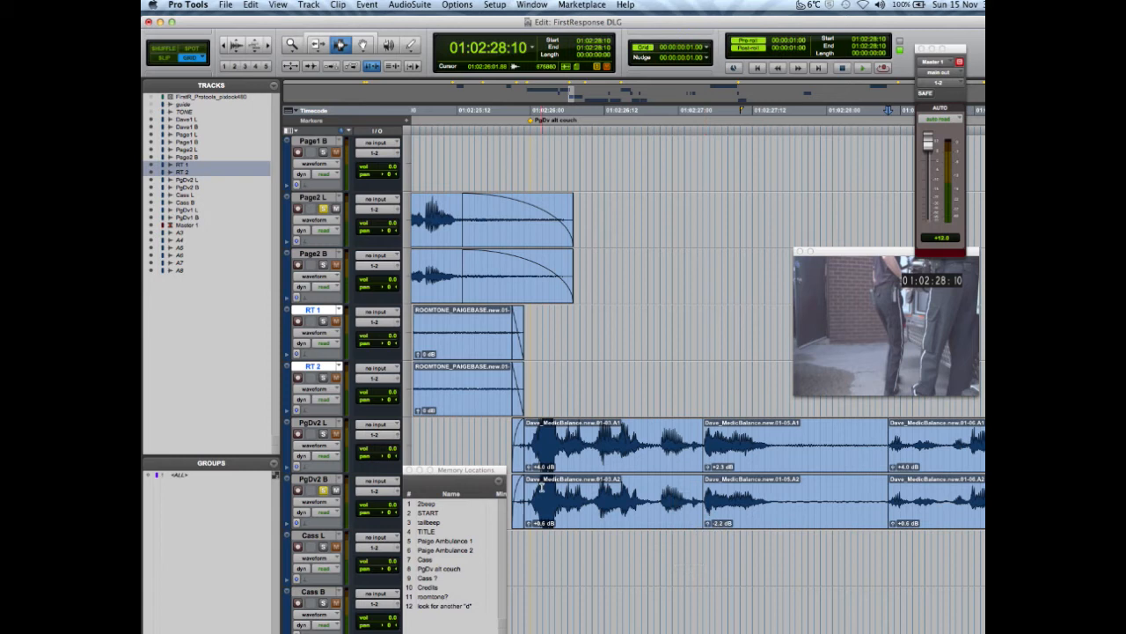
{"action": "left_click_drag", "start_coordinate": [709, 523], "coordinate": [707, 519]}
Reset the clip gain of the first PgDv2 L and PgDv2 B segments to 0 dB
{"action": "left_click", "coordinate": [529, 523], "text": "alt"}
{"action": "left_click_drag", "start_coordinate": [528, 523], "coordinate": [529, 523]}
{"action": "left_click", "coordinate": [530, 466], "text": "alt"}
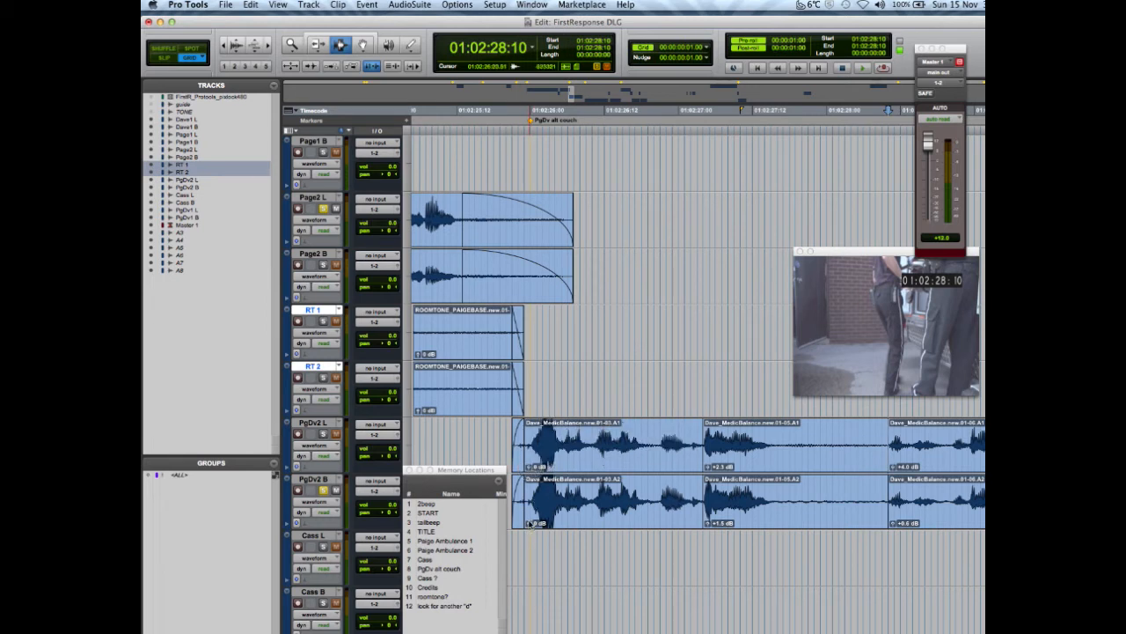
Try a lower clip gain on the first PgDv2 segments, with PgDv2 L at -2.2 dB, and audition from 01:02:25:16
{"action": "left_click_drag", "start_coordinate": [530, 523], "coordinate": [528, 529]}
{"action": "left_click_drag", "start_coordinate": [526, 467], "coordinate": [526, 467]}
{"action": "key", "text": "space"}
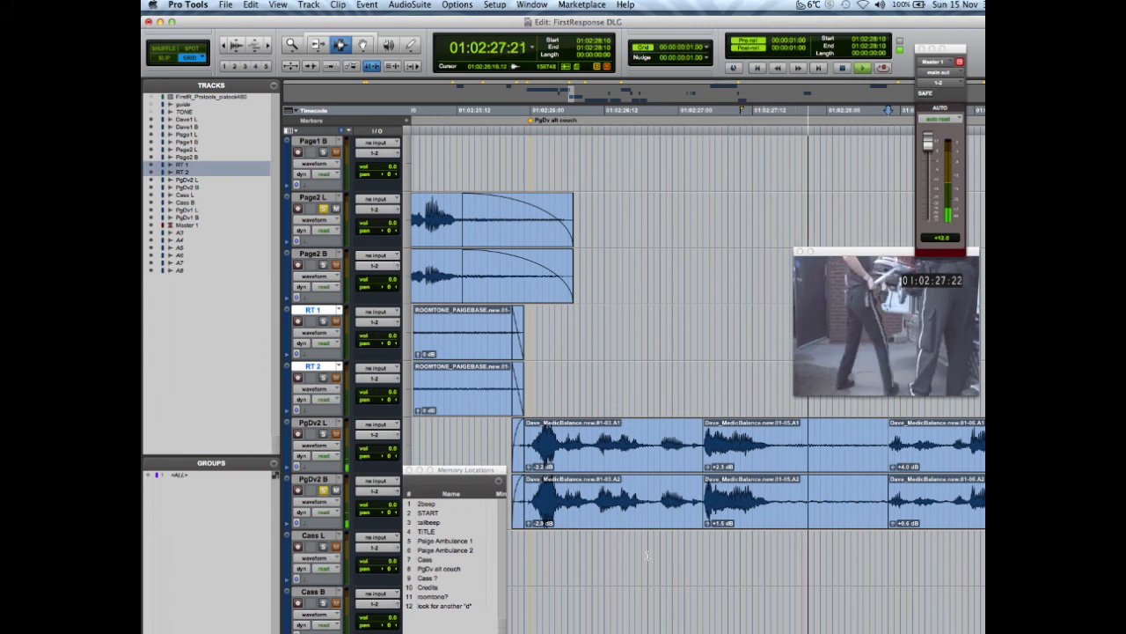
{"action": "left_click", "coordinate": [483, 449]}
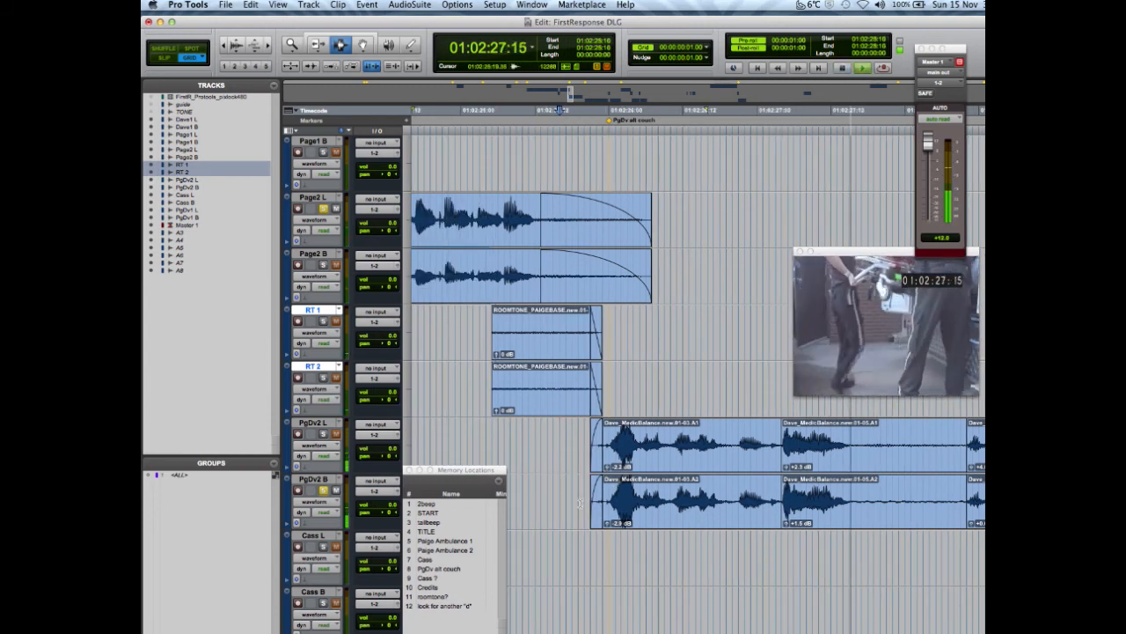
{"action": "key", "text": "space"}
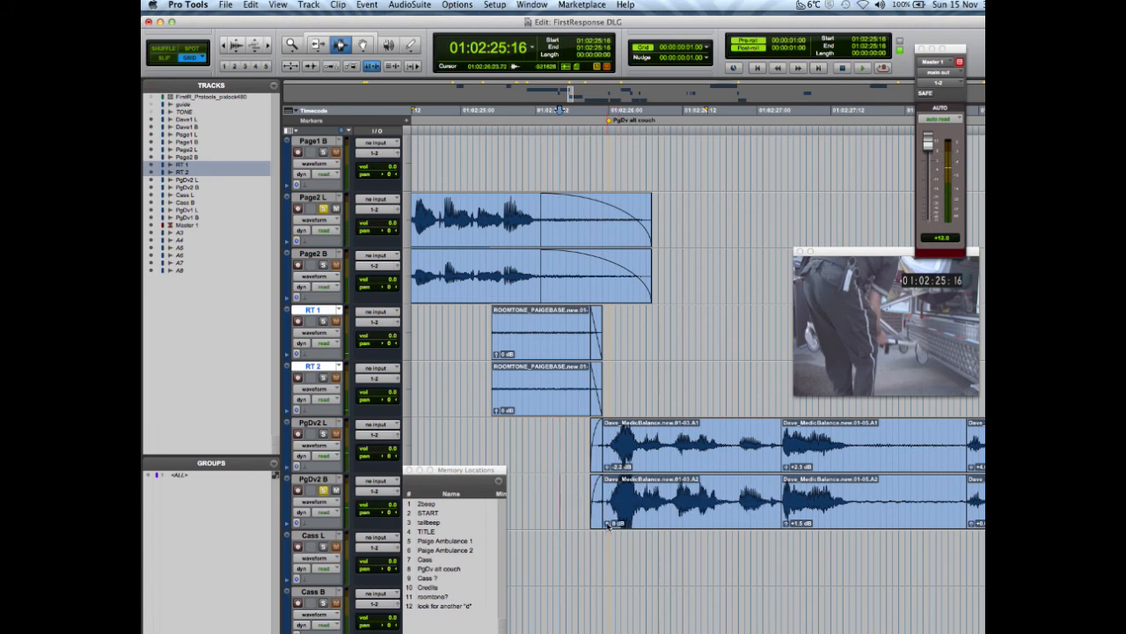
Return both first PgDv2 segments to 0 dB clip gain and audition the transition from 01:02:25:16
{"action": "key", "text": "space"}
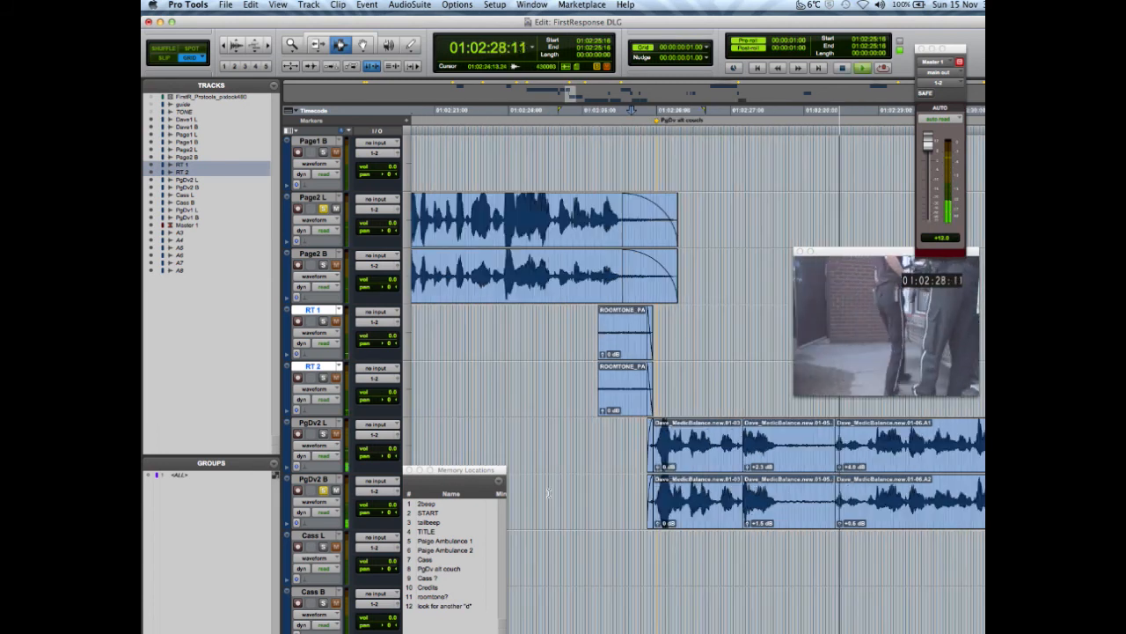
{"action": "key", "text": "space"}
{"action": "key", "text": "space"}
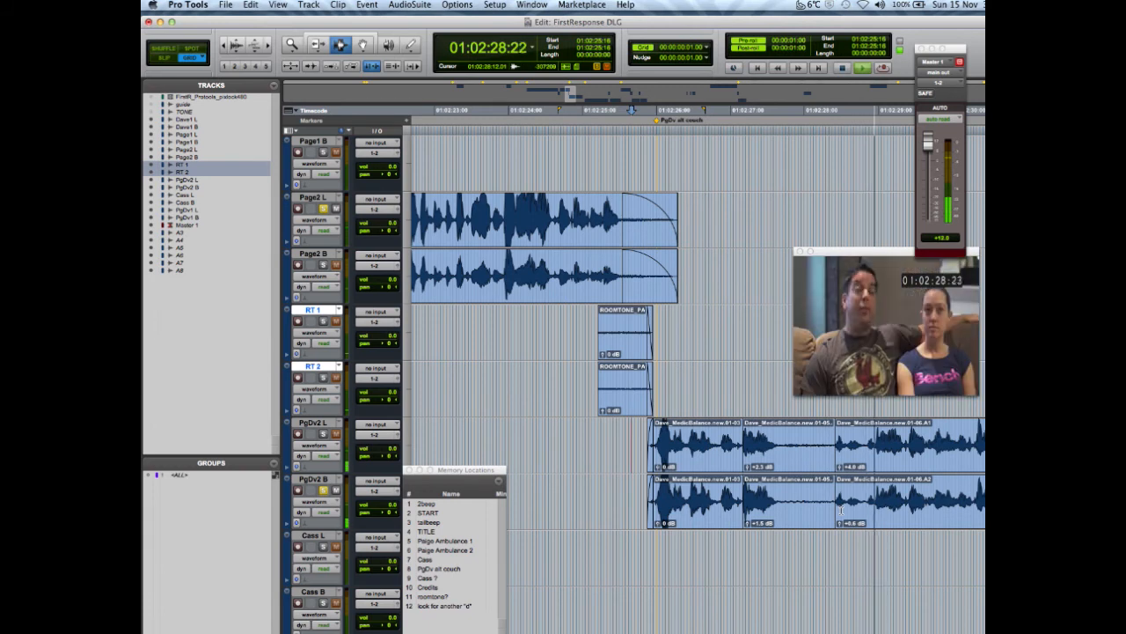
{"action": "key", "text": "space"}
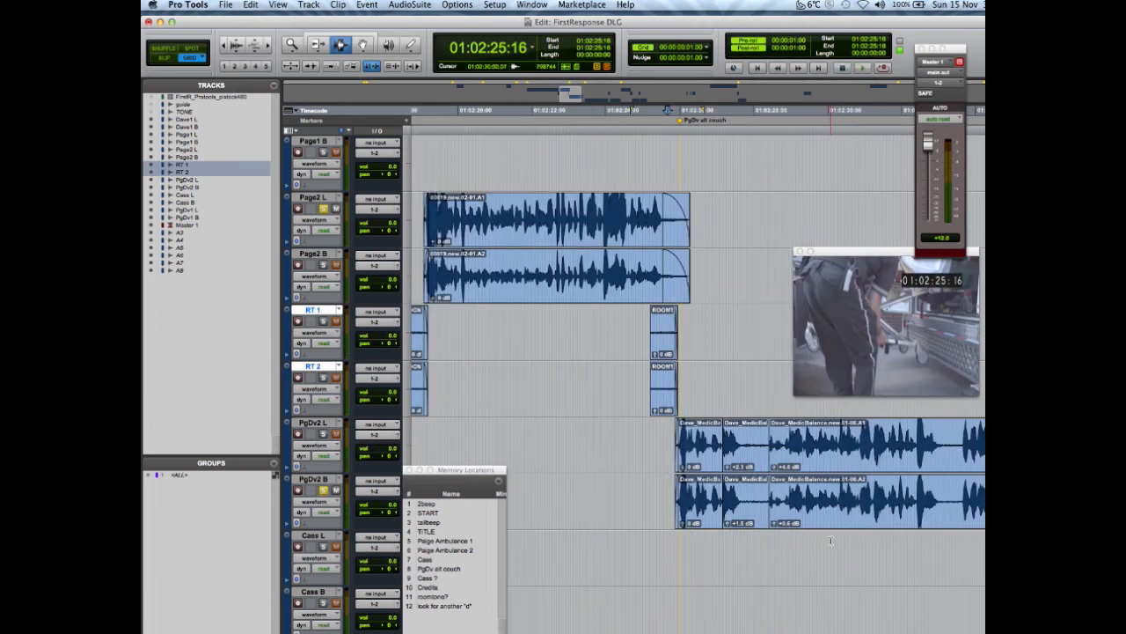
Lower the clip gain of the last PgDv2 L segment to +0.6 dB and audition the dialogue repeatedly from 01:02:31:14
{"action": "left_click", "coordinate": [775, 467]}
{"action": "left_click_drag", "start_coordinate": [774, 467], "coordinate": [773, 473]}
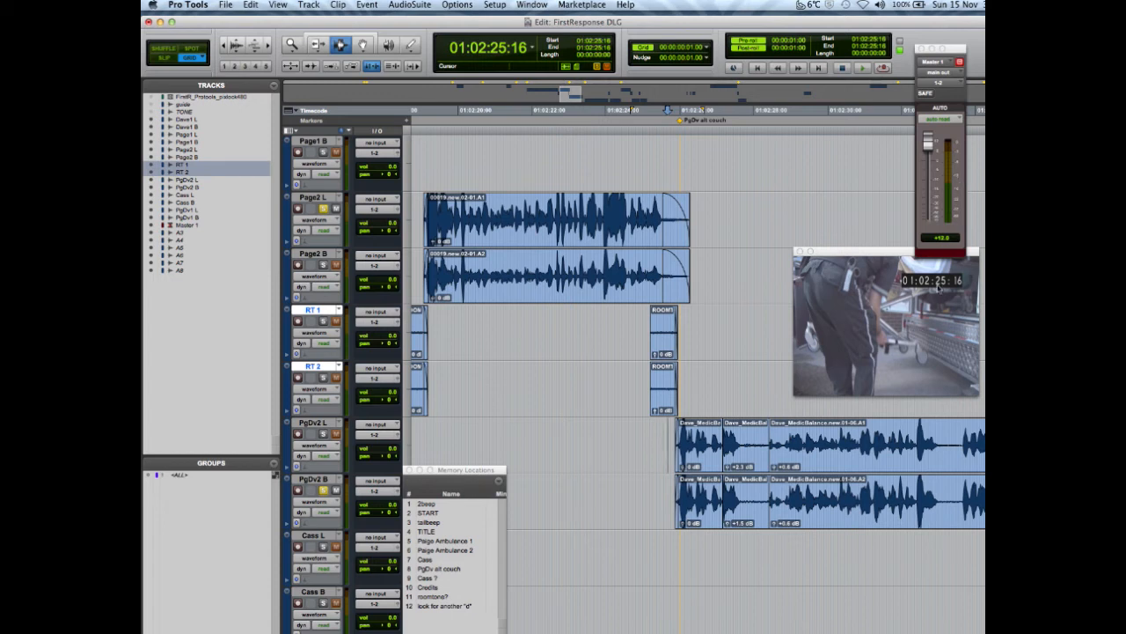
{"action": "scroll", "coordinate": [685, 459], "scroll_direction": "right", "scroll_amount": 5}
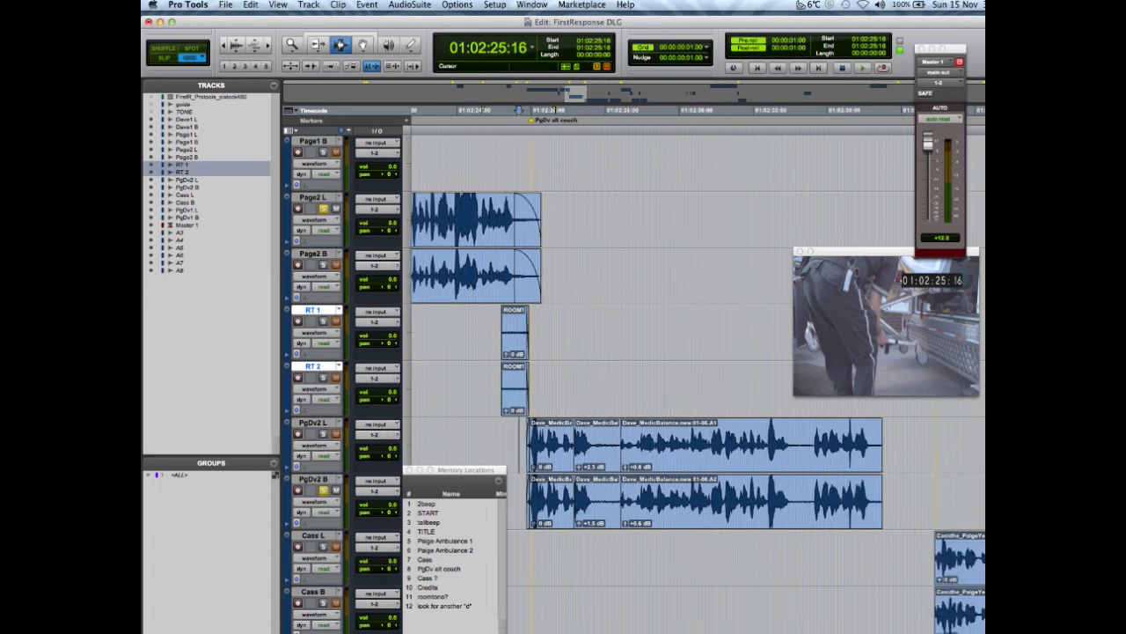
{"action": "left_click", "coordinate": [686, 460]}
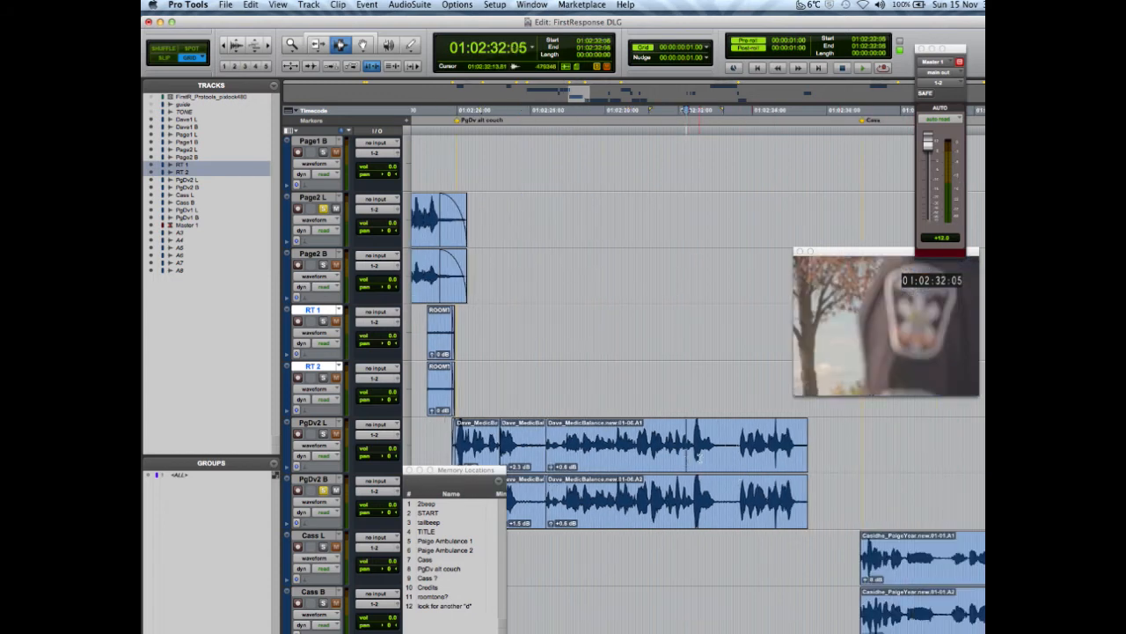
{"action": "left_click", "coordinate": [662, 457]}
{"action": "key", "text": "space"}
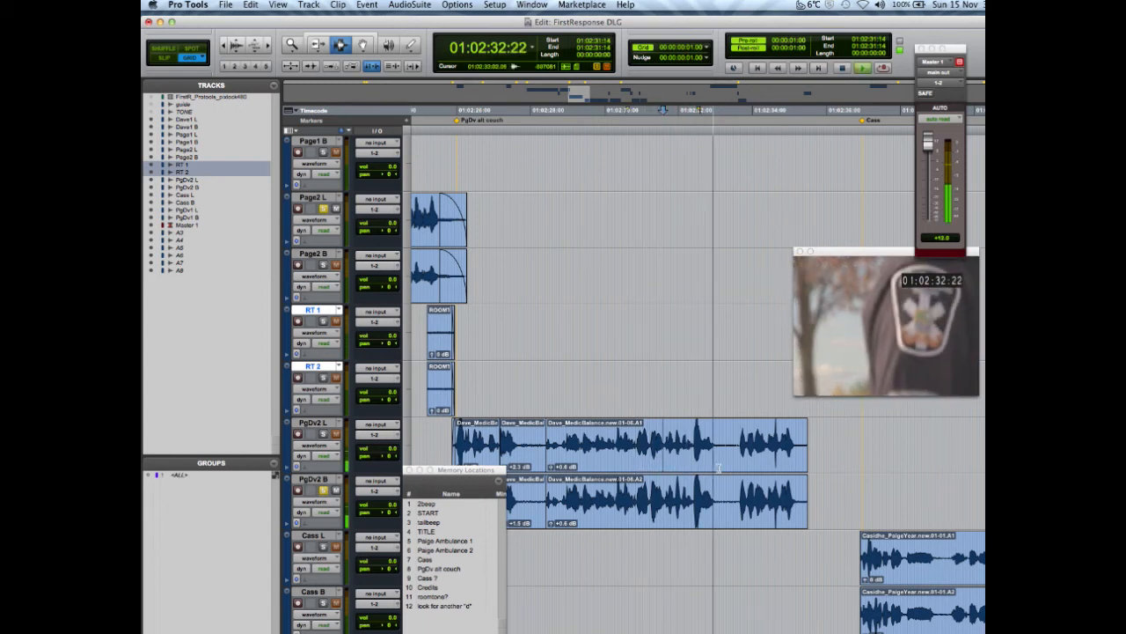
{"action": "key", "text": "space"}
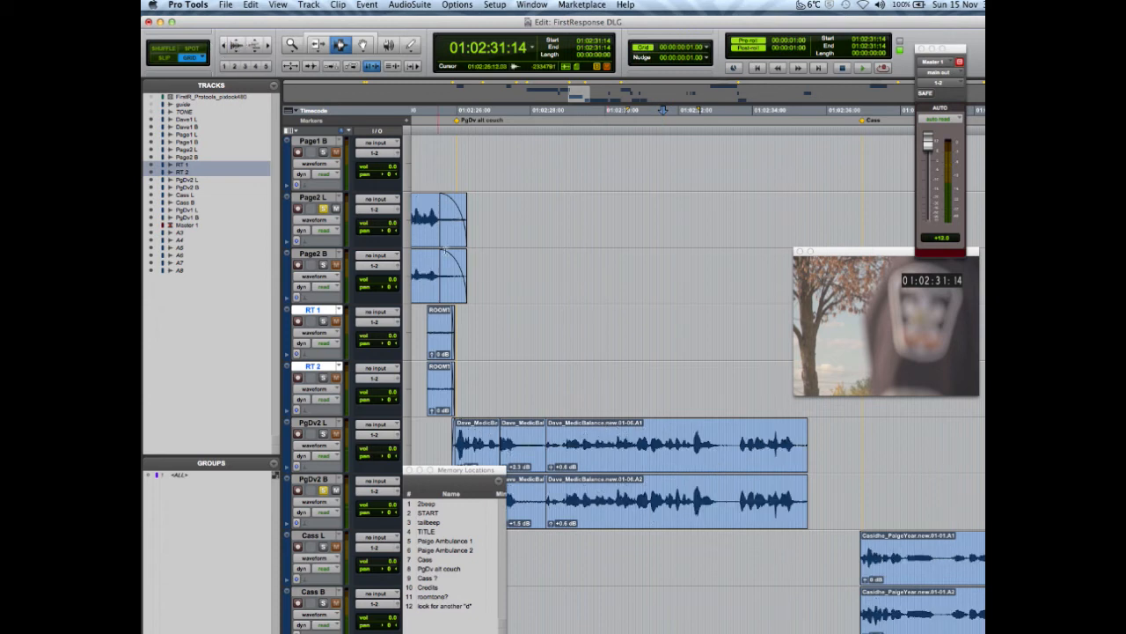
{"action": "key", "text": "space"}
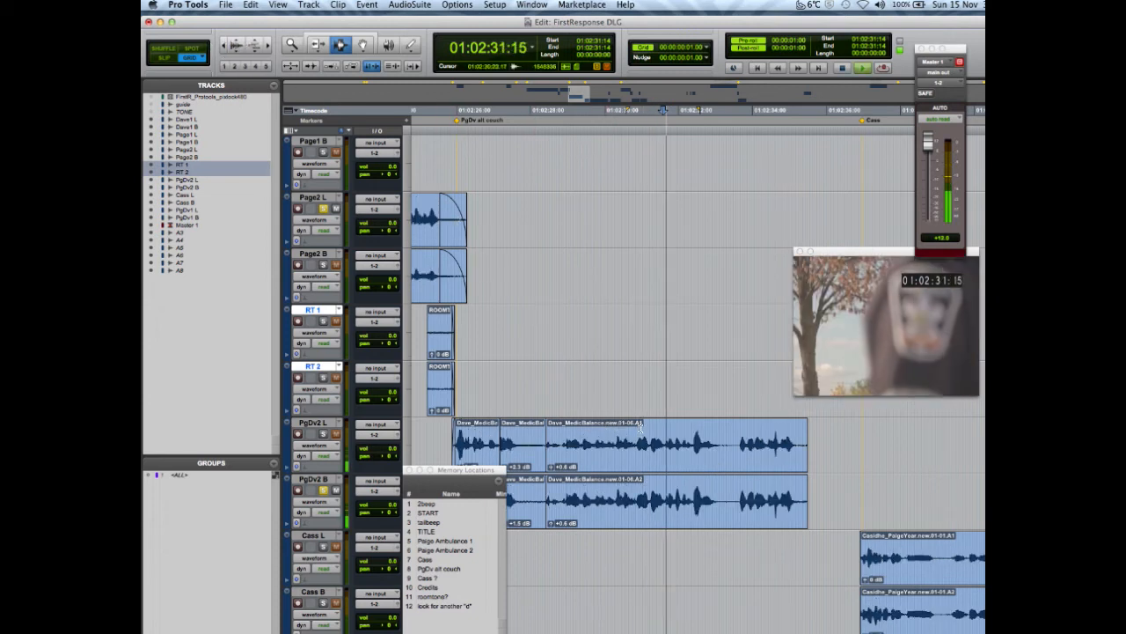
{"action": "key", "text": "space"}
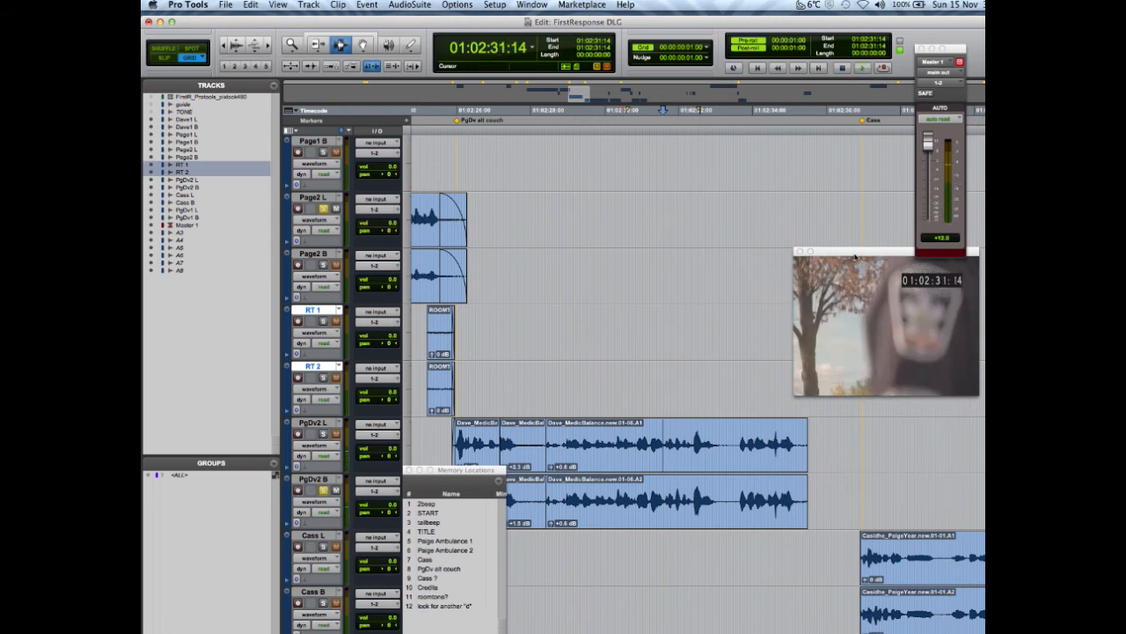
{"action": "key", "text": "space"}
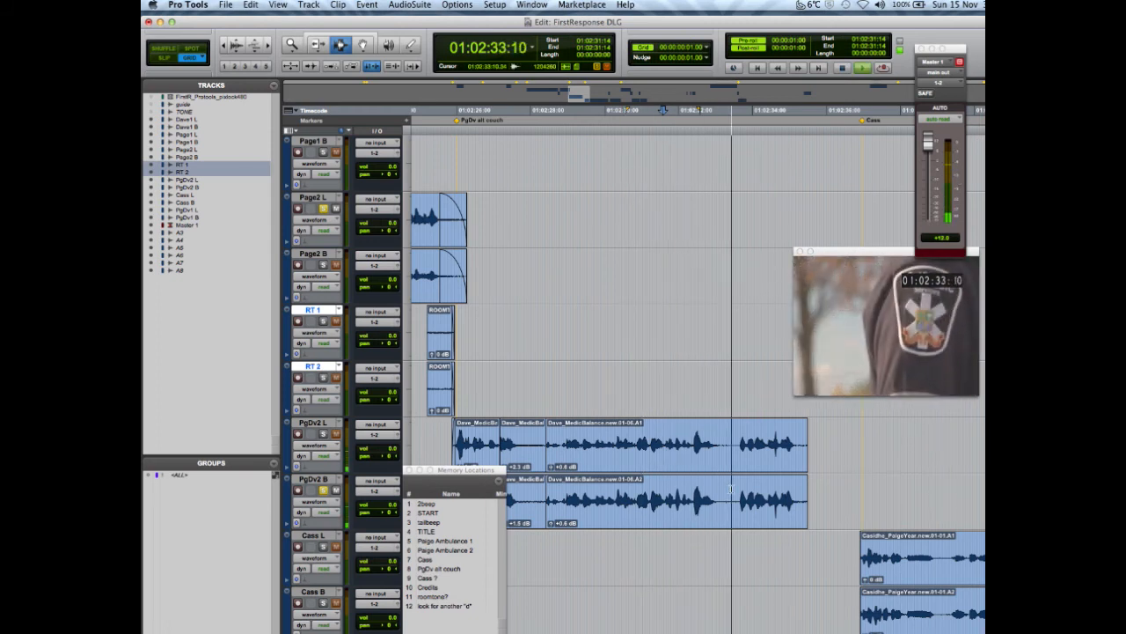
{"action": "key", "text": "space"}
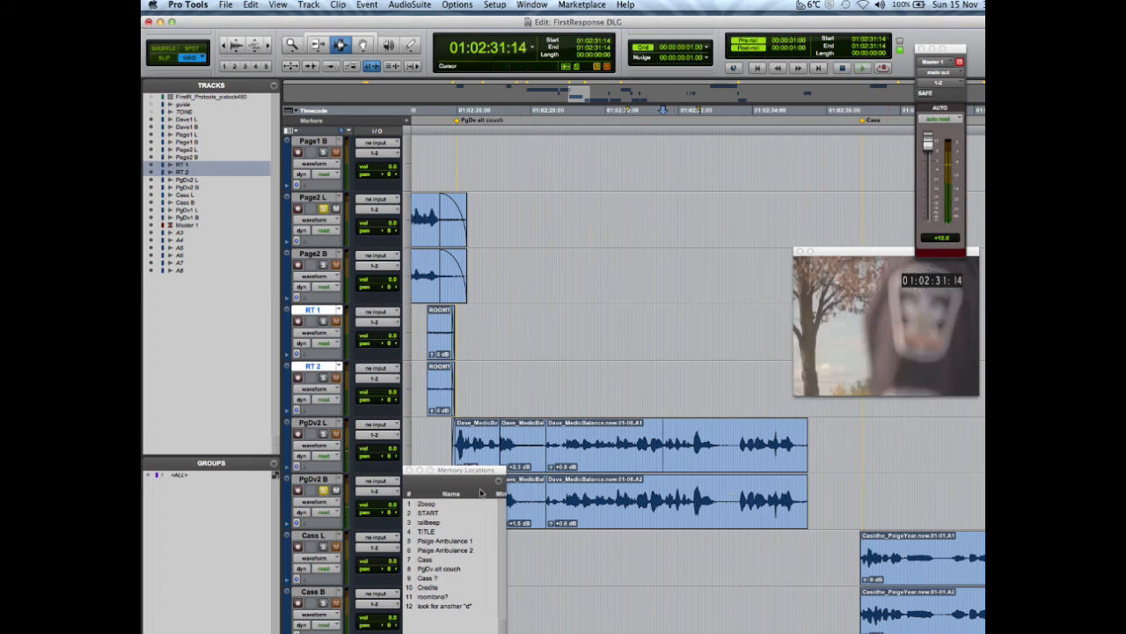
Move the Memory Locations window clear of the PgDv2 clips and place the edit cursor in the last PgDv2 B segment
{"action": "left_click_drag", "start_coordinate": [480, 473], "coordinate": [633, 208]}
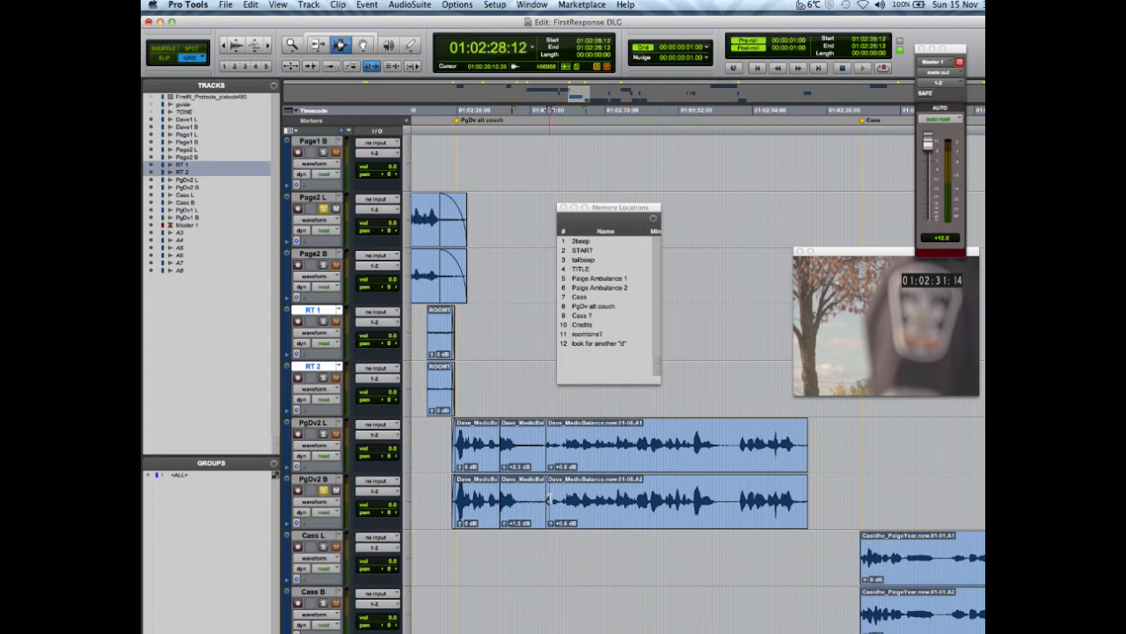
{"action": "left_click", "coordinate": [551, 495]}
{"action": "left_click", "coordinate": [694, 487]}
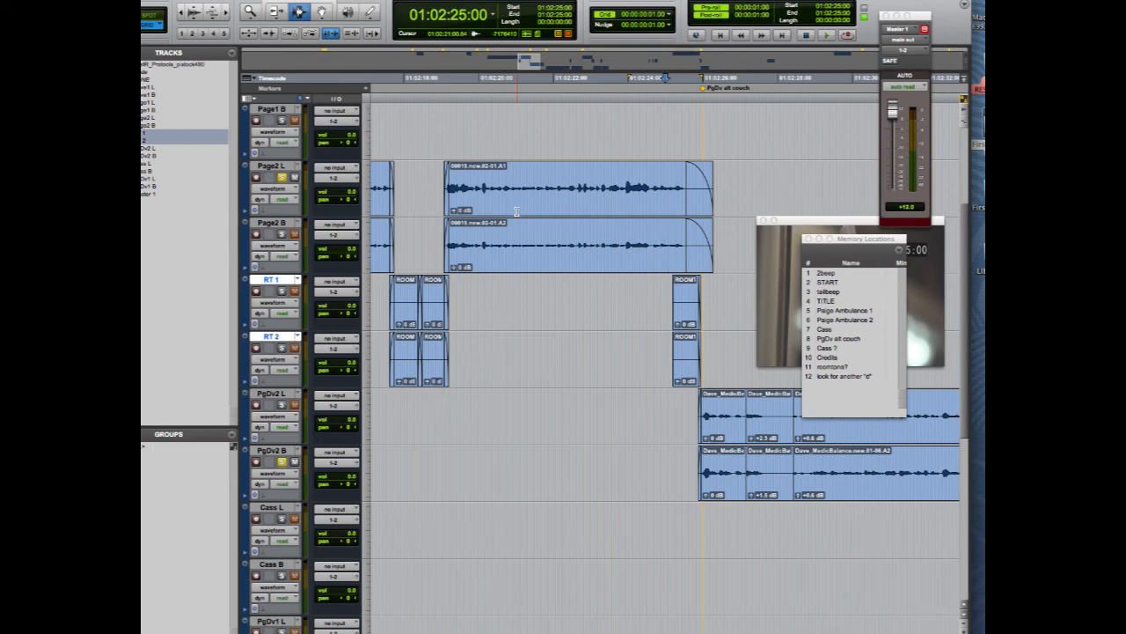
With the Grabber tool, select the Dave1 L clips from 01:01:09:10 to the last one, and clear the selection
{"action": "left_click", "coordinate": [322, 11]}
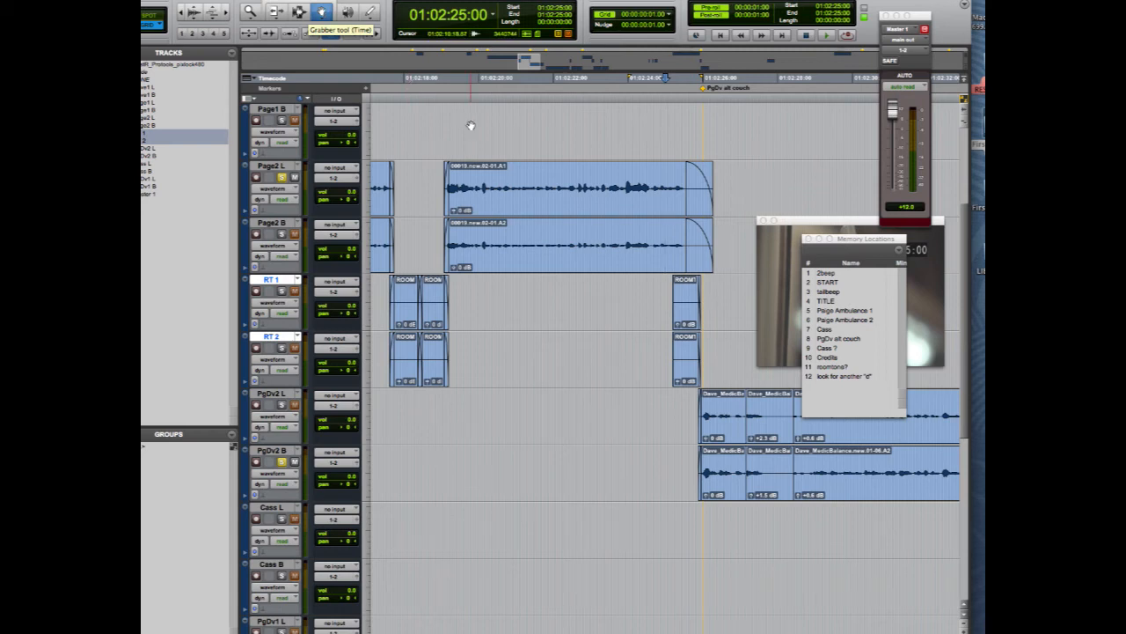
{"action": "key", "text": "super+bracketleft"}
{"action": "scroll", "coordinate": [393, 190], "scroll_direction": "up", "scroll_amount": 3}
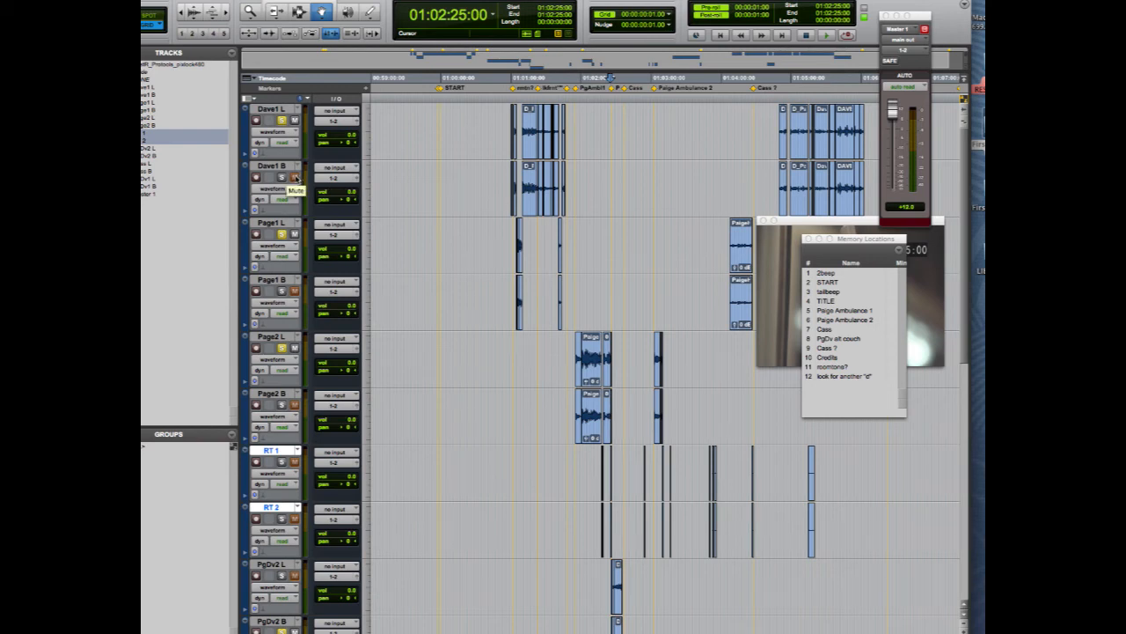
{"action": "left_click", "coordinate": [528, 123]}
{"action": "left_click", "coordinate": [860, 130], "text": "shift"}
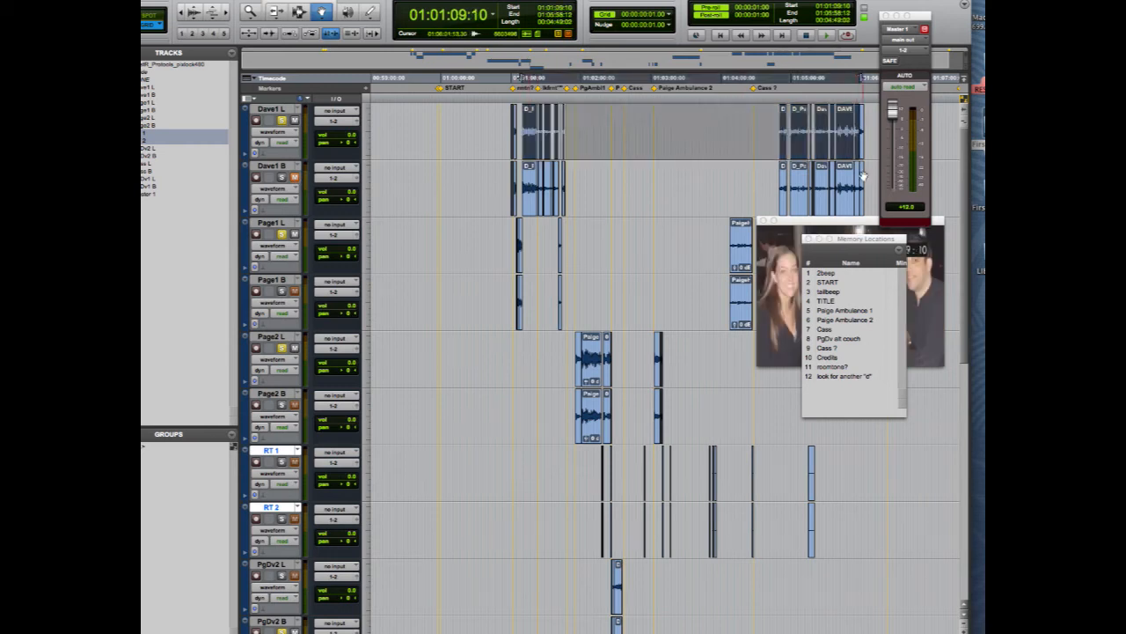
{"action": "left_click", "coordinate": [641, 173]}
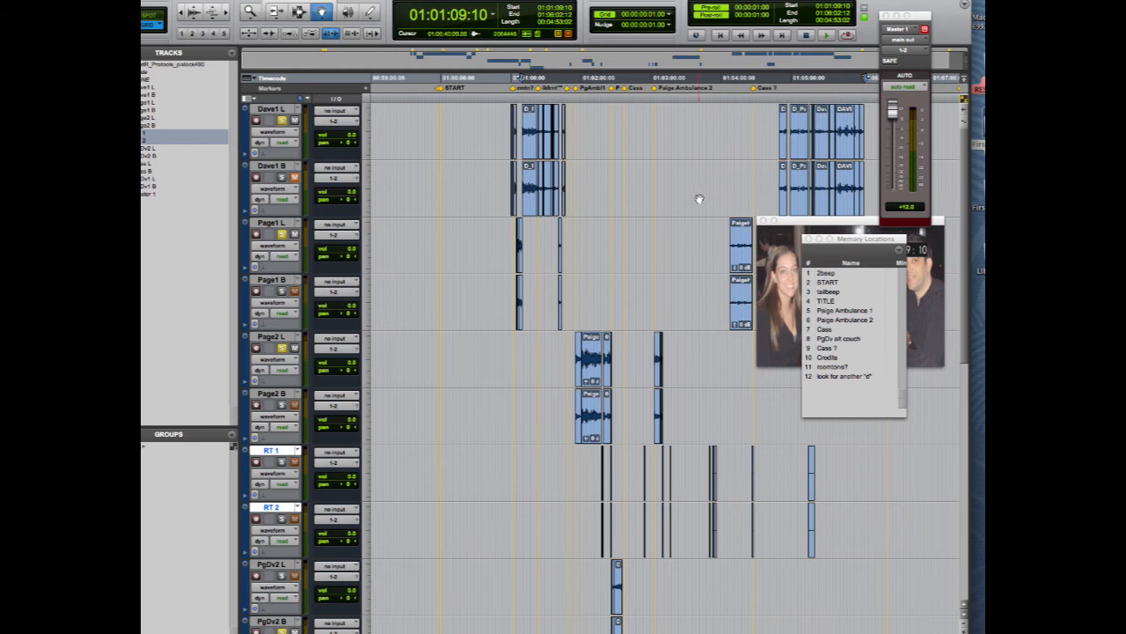
Make the Dave1 B, Page1 B and Page2 B tracks inactive
{"action": "right_click", "coordinate": [283, 167]}
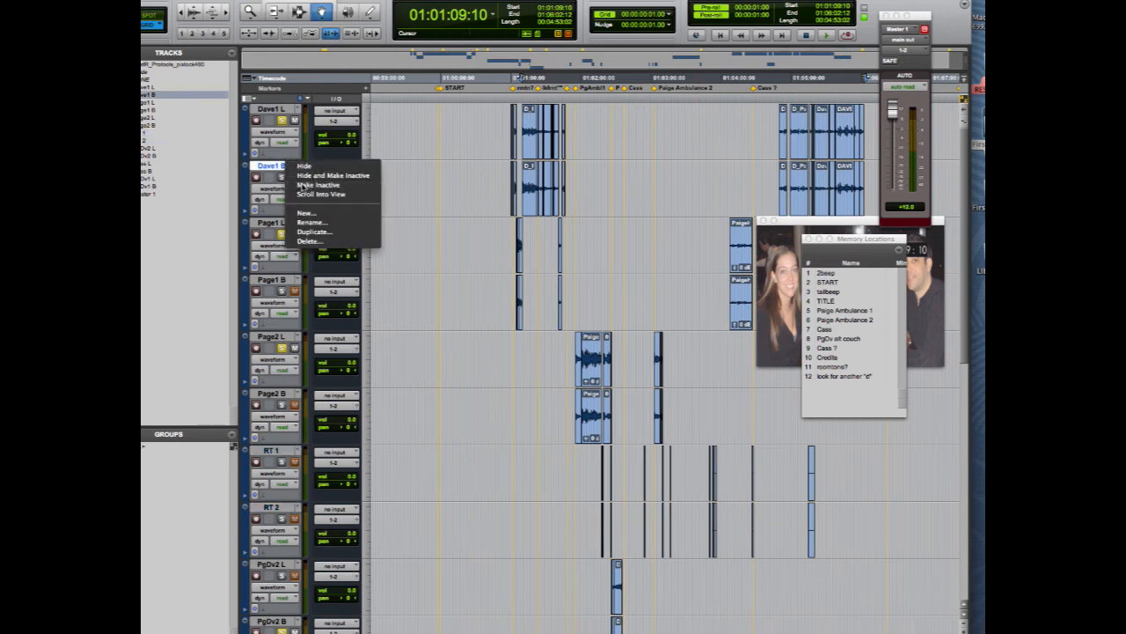
{"action": "left_click", "coordinate": [340, 180]}
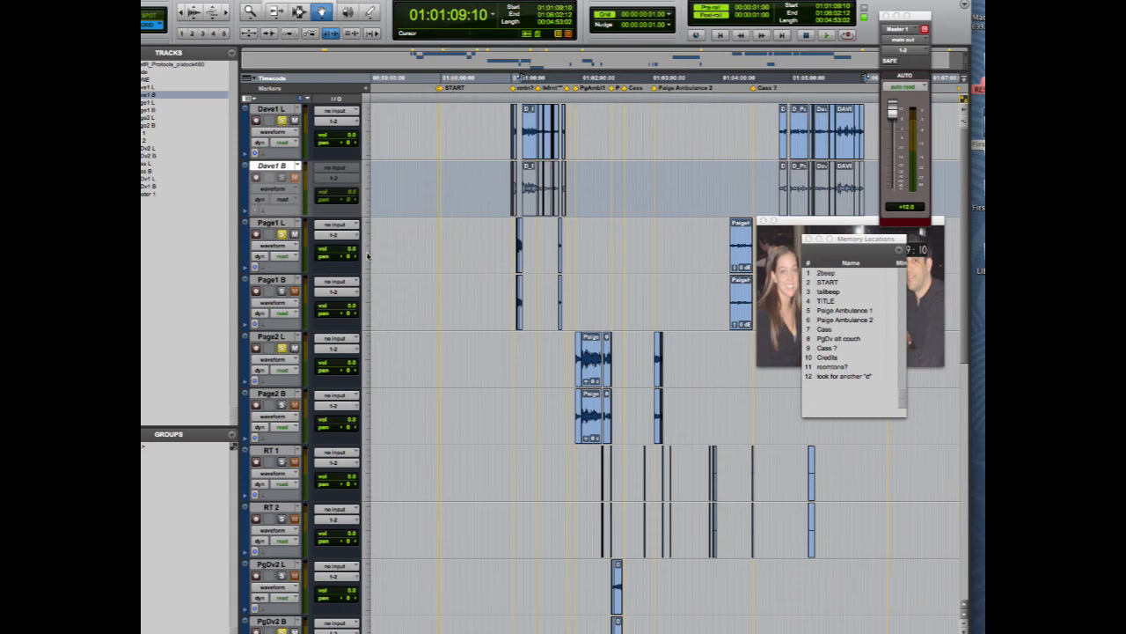
{"action": "right_click", "coordinate": [281, 285]}
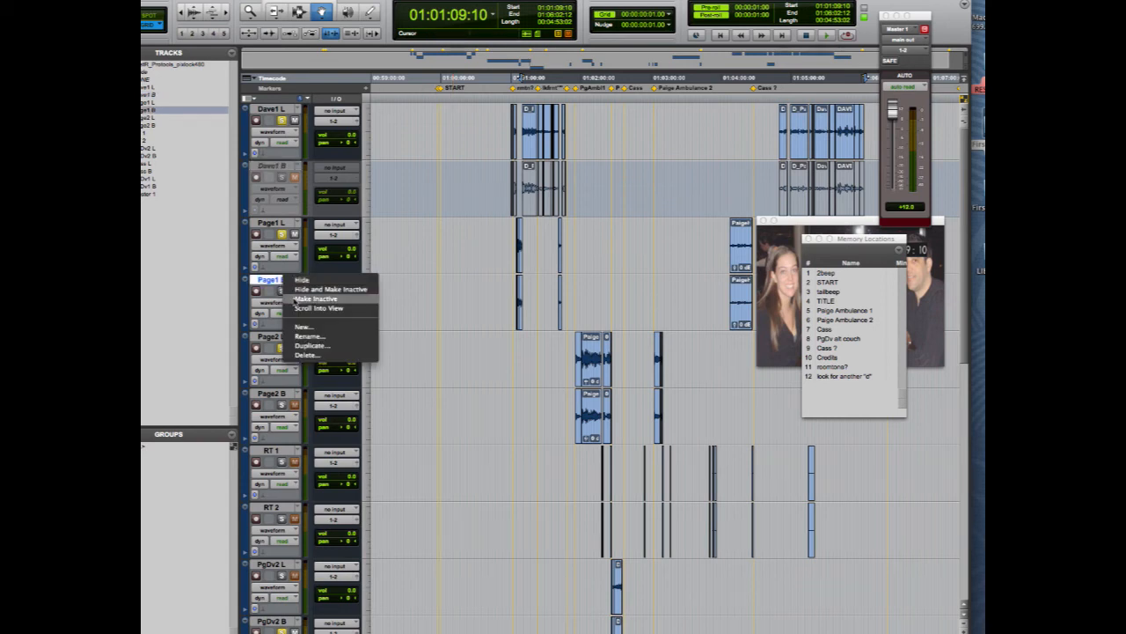
{"action": "left_click", "coordinate": [314, 299]}
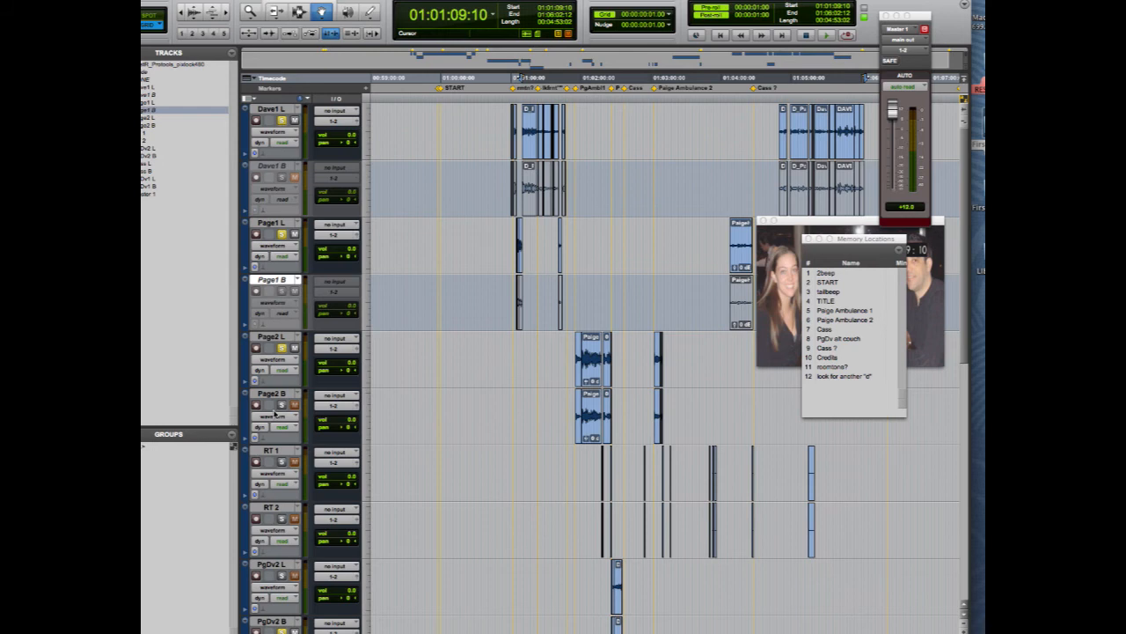
{"action": "left_click", "coordinate": [281, 392]}
{"action": "right_click", "coordinate": [281, 393]}
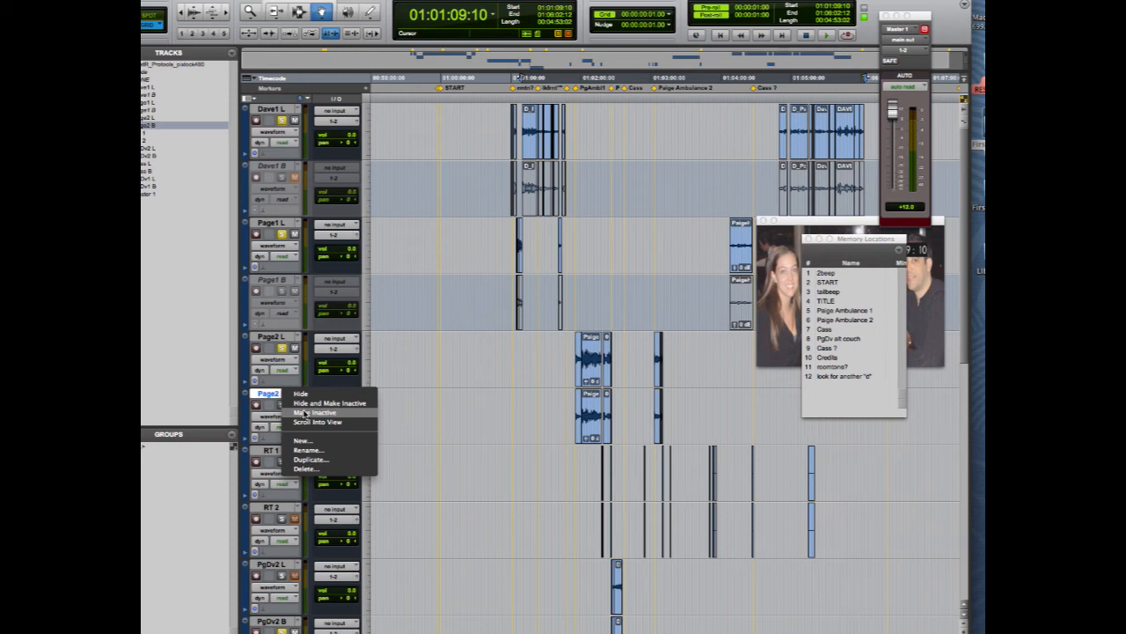
{"action": "left_click", "coordinate": [306, 412]}
Select the RT 1 room tone clip at 01:02:17:15, solo RT 1 and make the RT 2 track inactive
{"action": "scroll", "coordinate": [444, 410], "scroll_direction": "down", "scroll_amount": 4}
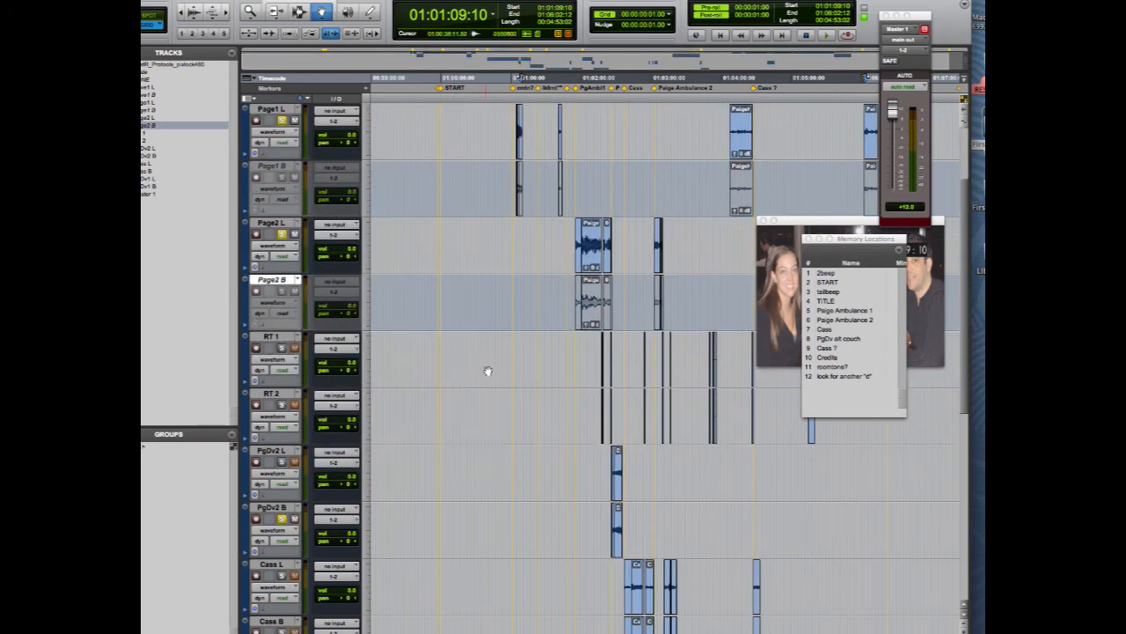
{"action": "left_click", "coordinate": [602, 359]}
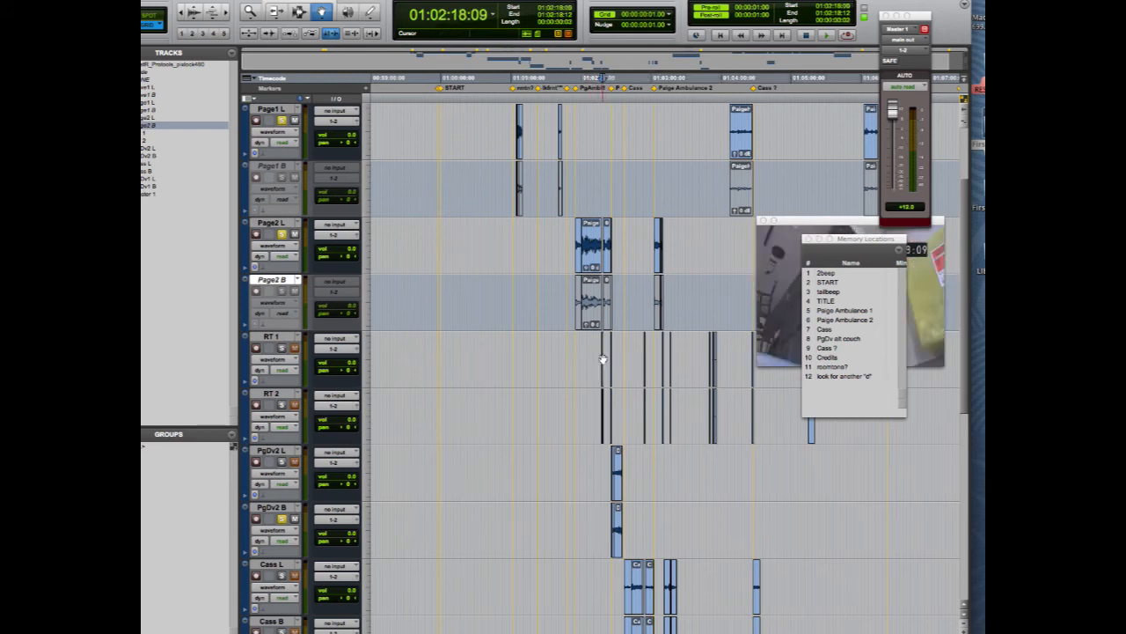
{"action": "key", "text": "super+bracketright"}
{"action": "key", "text": "super+bracketright"}
{"action": "key", "text": "super+bracketright"}
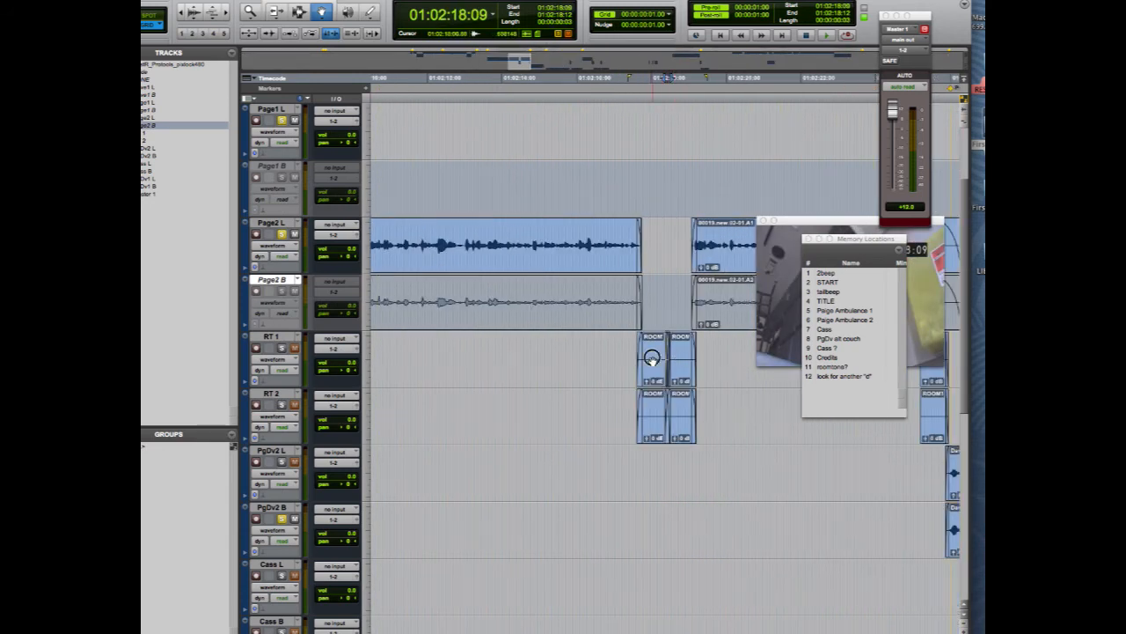
{"action": "left_click", "coordinate": [651, 359]}
{"action": "left_click", "coordinate": [281, 348]}
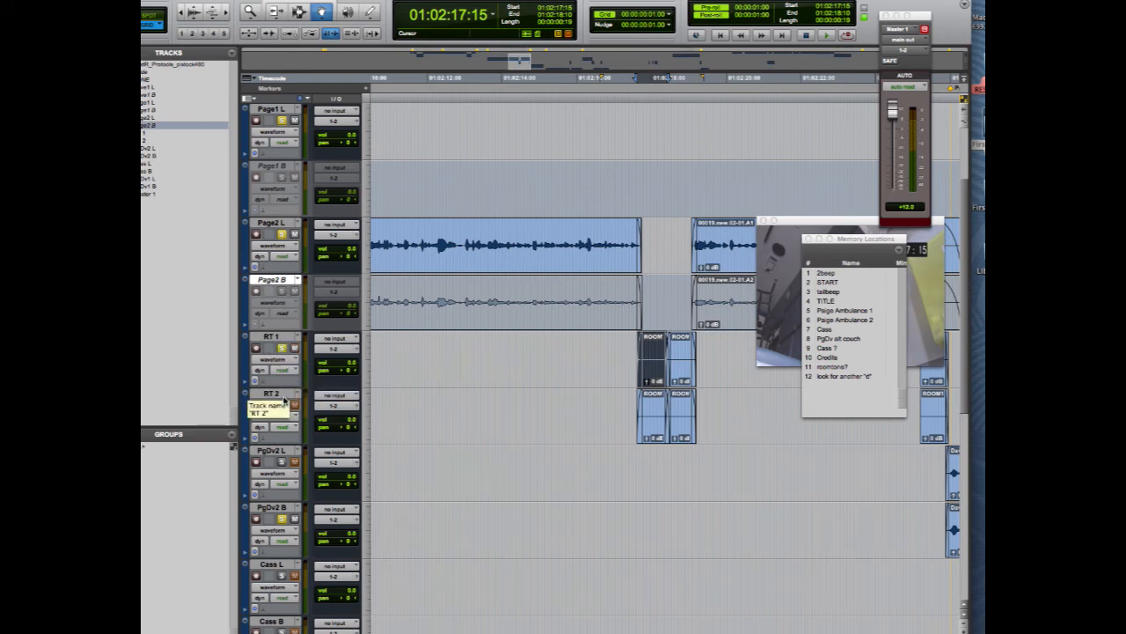
{"action": "right_click", "coordinate": [284, 398]}
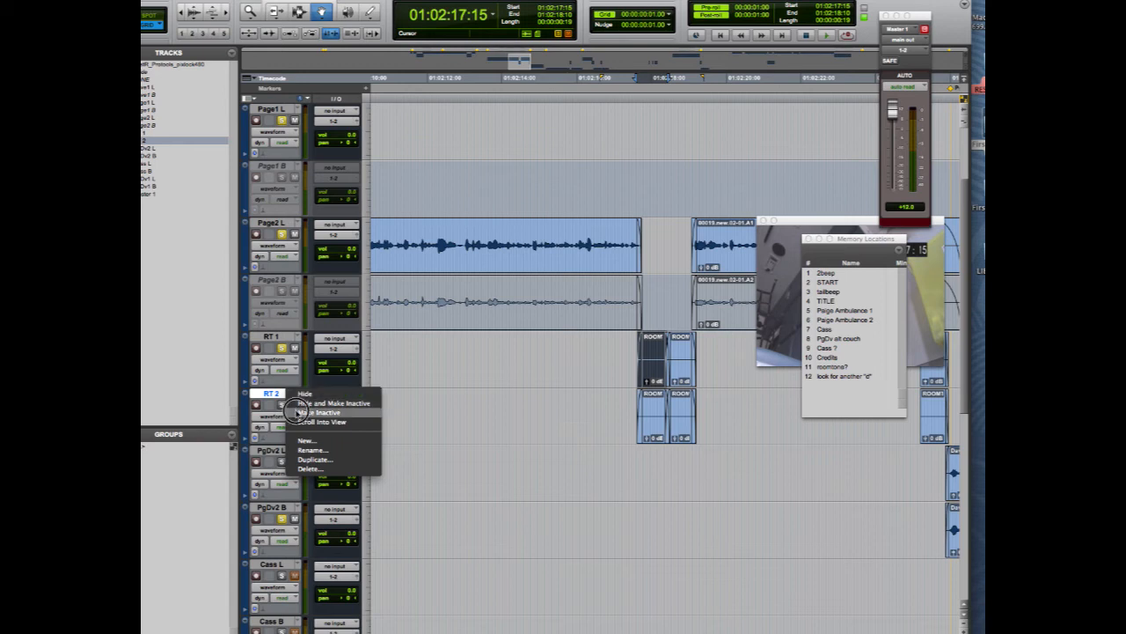
{"action": "left_click", "coordinate": [303, 412]}
Close the video and Memory Locations windows to uncover the Page2 to PgDv2 transition
{"action": "scroll", "coordinate": [446, 441], "scroll_direction": "right", "scroll_amount": 10}
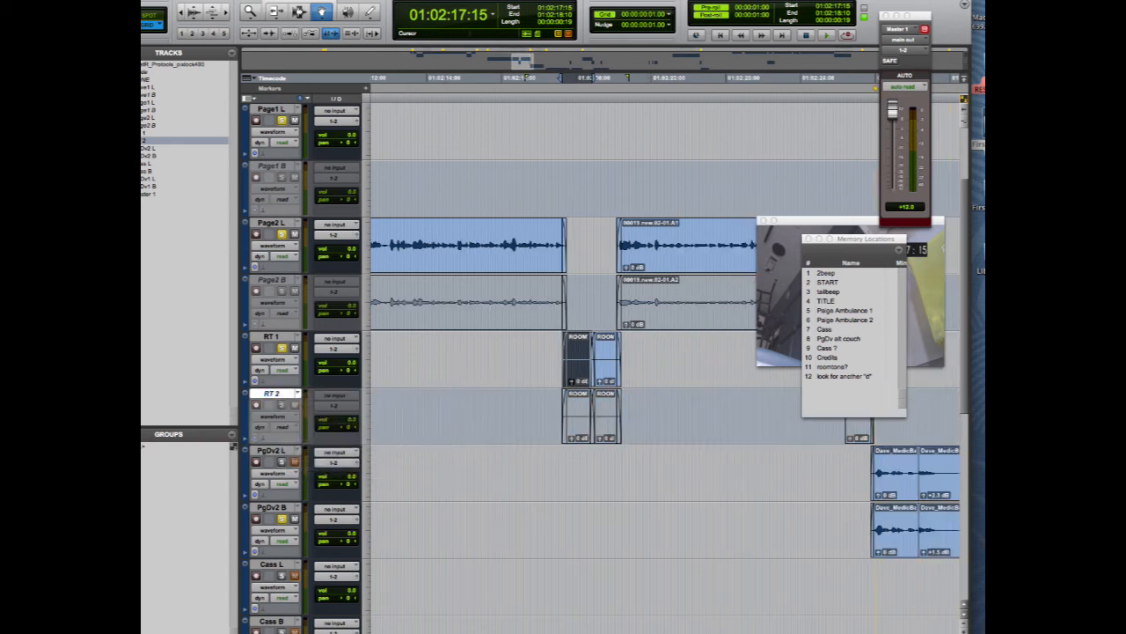
{"action": "left_click", "coordinate": [764, 220]}
{"action": "left_click", "coordinate": [809, 238]}
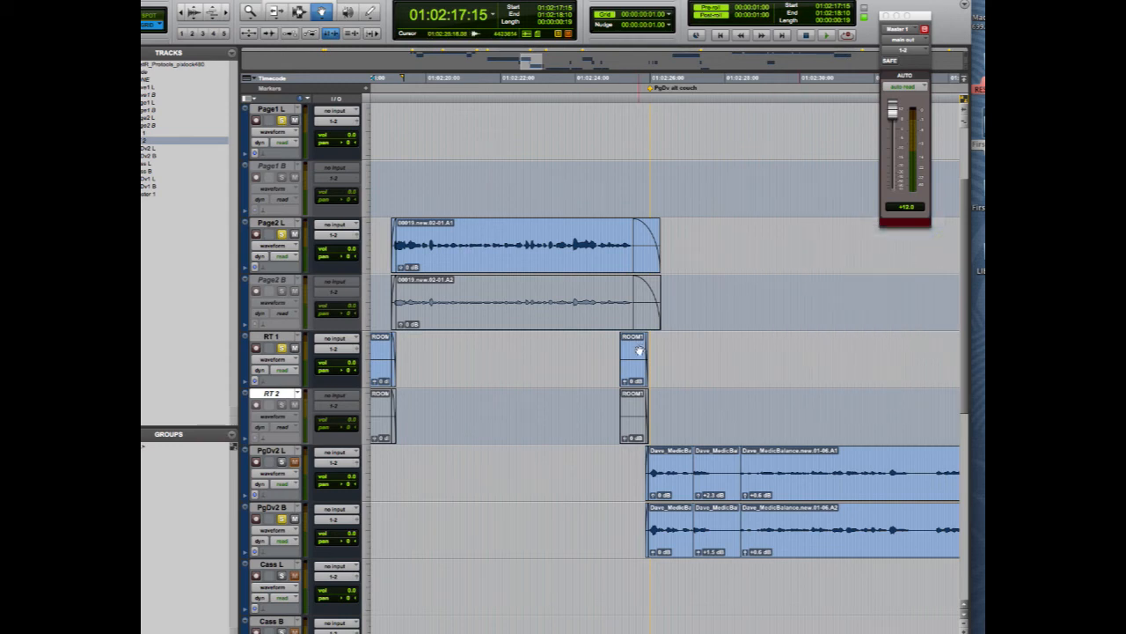
Enlarge the waveform display and inspect the transition by selecting the Page2 L fade-out, first PgDv2 L segment and RT 1 room tone clip
{"action": "left_click", "coordinate": [639, 351]}
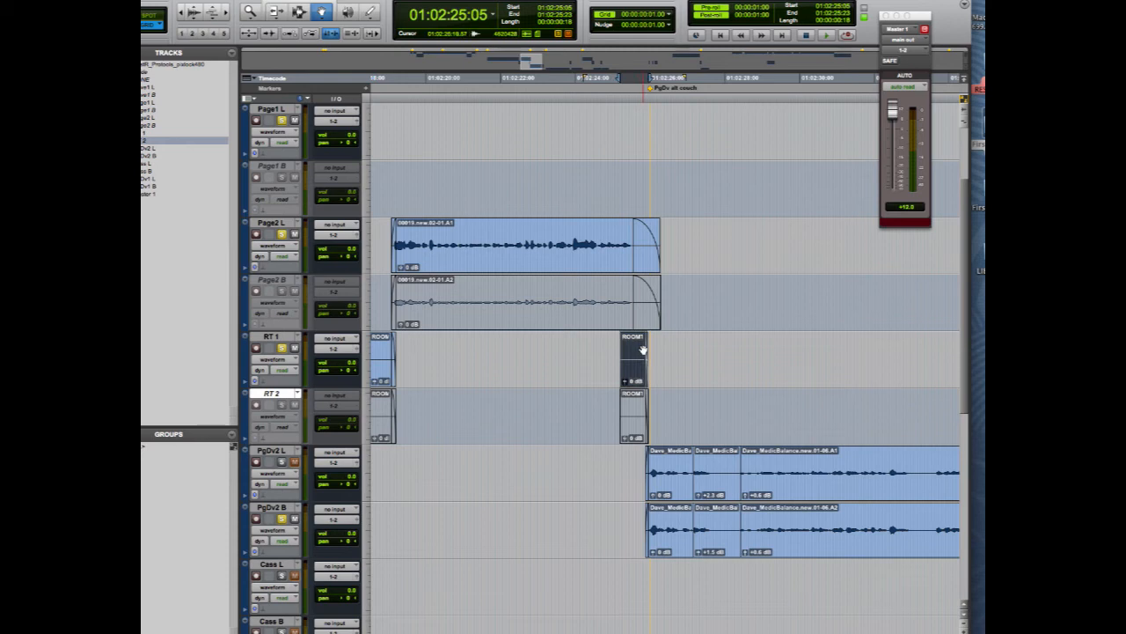
{"action": "left_click", "coordinate": [654, 242]}
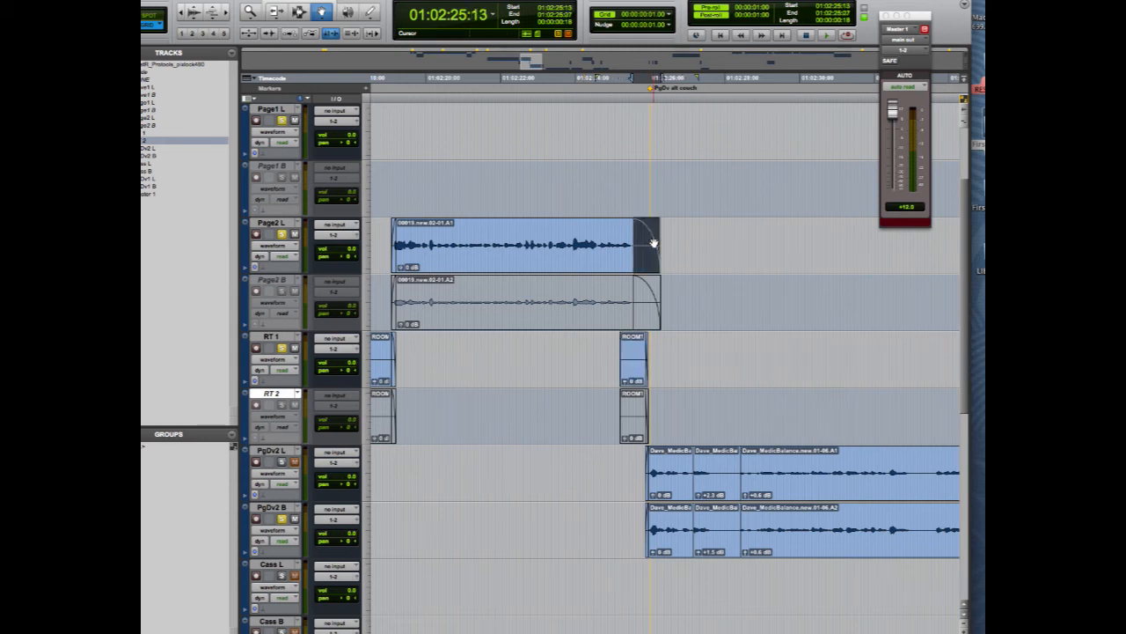
{"action": "left_click", "coordinate": [194, 8]}
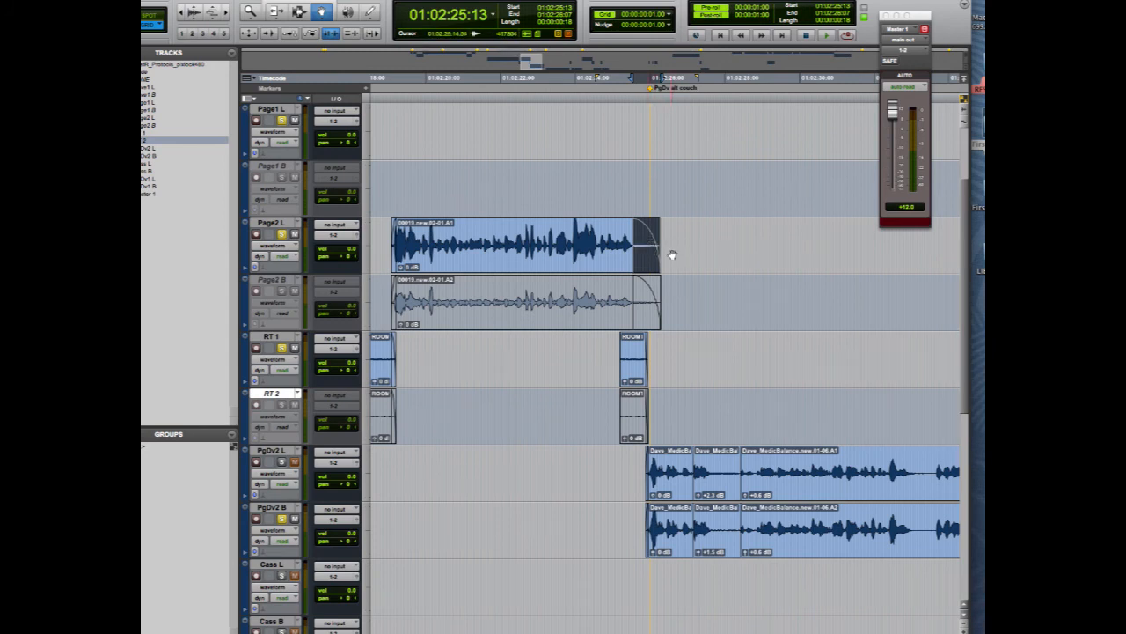
{"action": "left_click", "coordinate": [653, 461]}
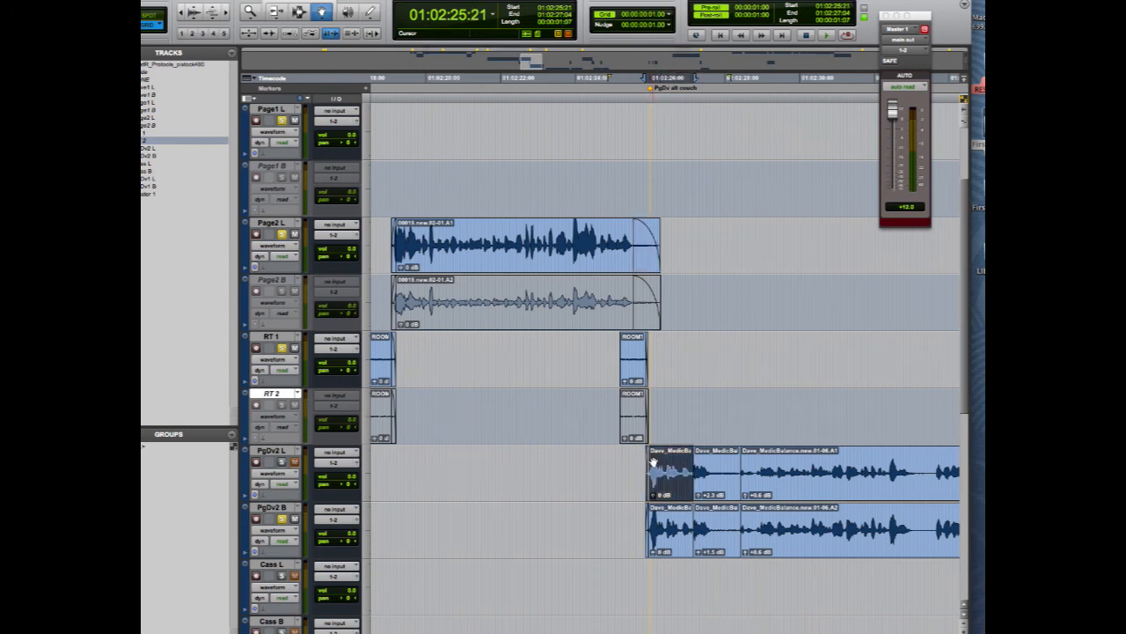
{"action": "left_click", "coordinate": [648, 250]}
{"action": "left_click", "coordinate": [631, 356]}
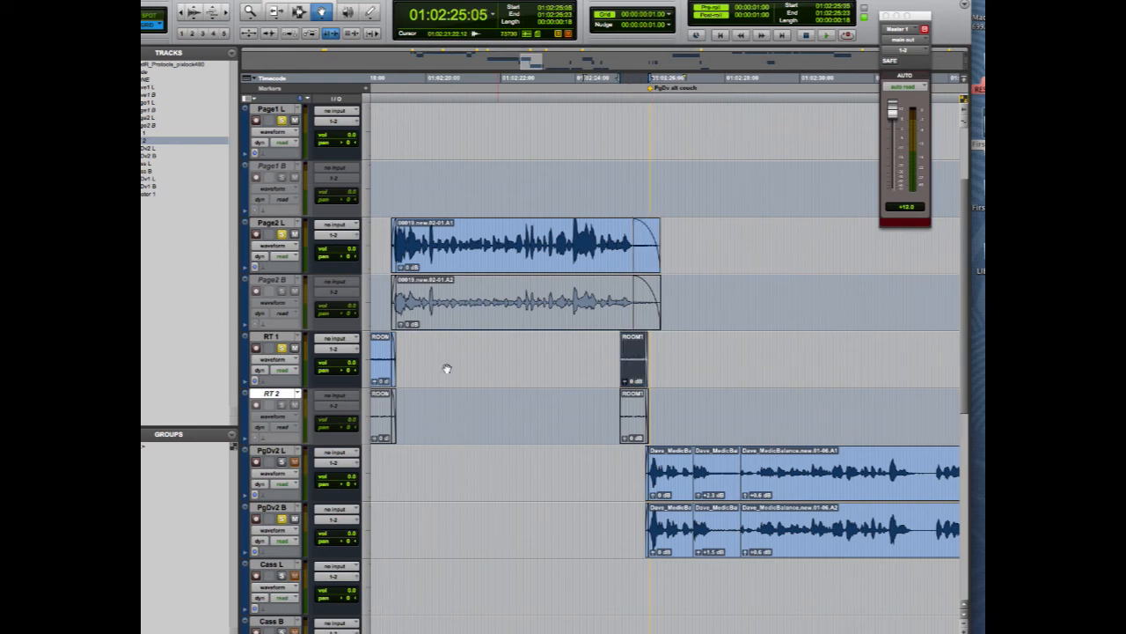
Mute the RT 1 room tone clip at 01:02:25:05, leaving the RT 1 track itself active
{"action": "right_click", "coordinate": [274, 341]}
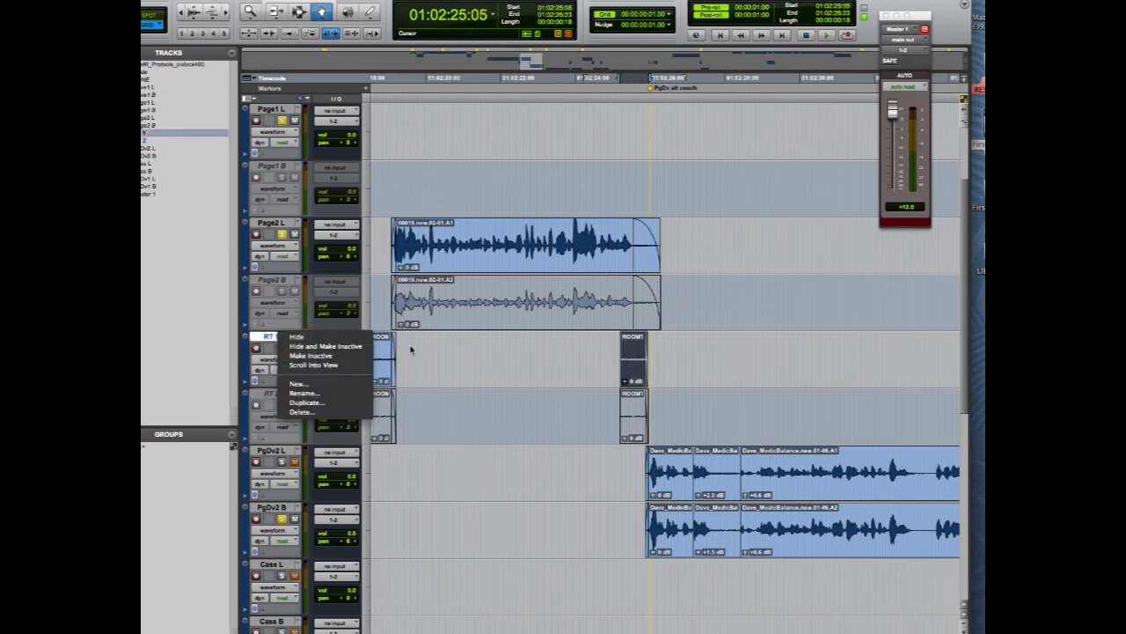
{"action": "key", "text": "Escape"}
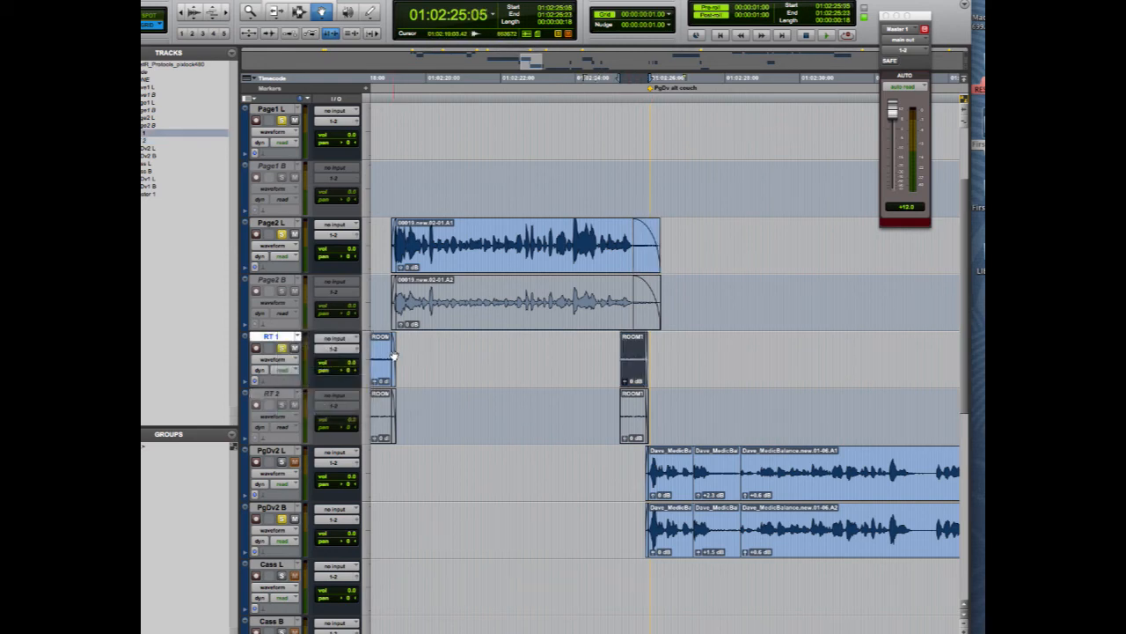
{"action": "left_click", "coordinate": [684, 370]}
{"action": "left_click", "coordinate": [635, 368]}
{"action": "left_click", "coordinate": [694, 360]}
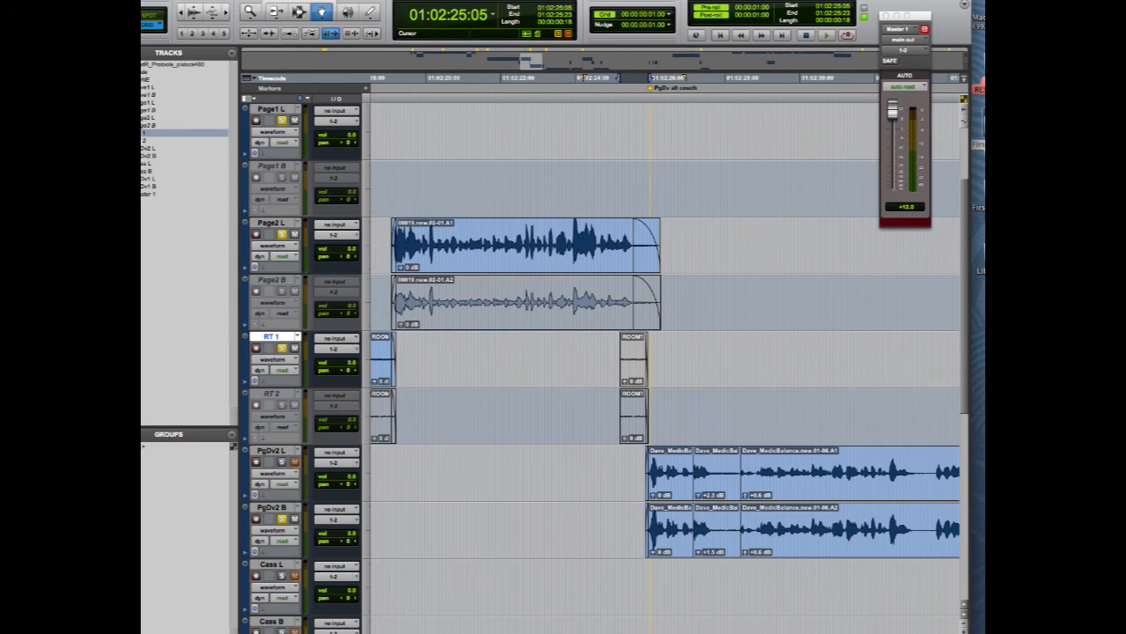
Show the whole session, check the PgDv2 clips and move the PgDv2 B track above PgDv2 L
{"action": "scroll", "coordinate": [432, 474], "scroll_direction": "right", "scroll_amount": 5}
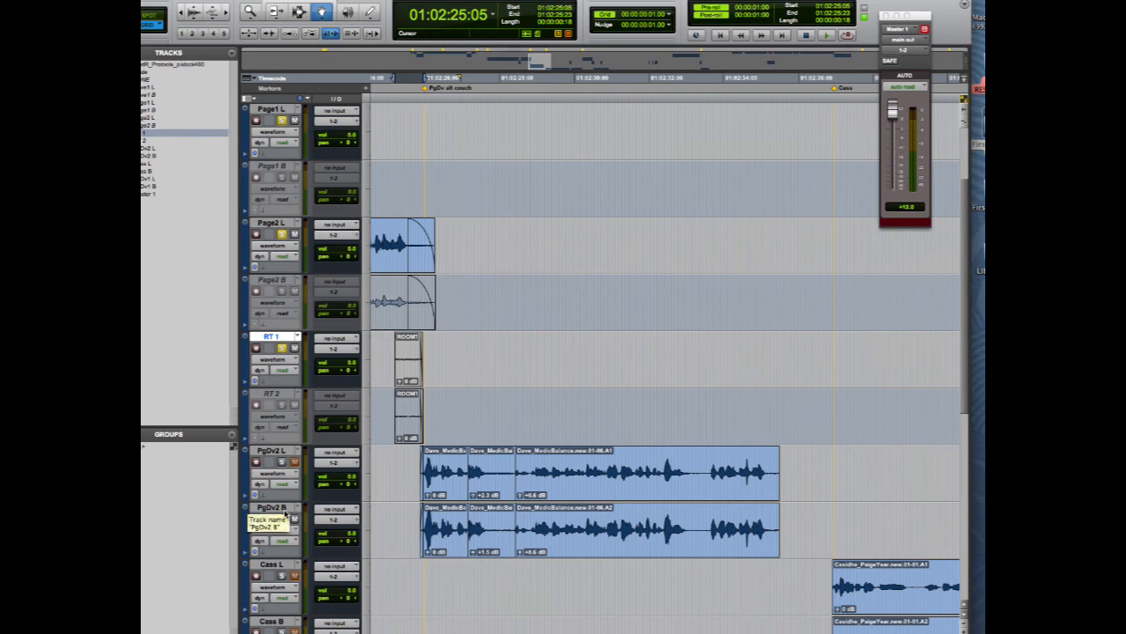
{"action": "key", "text": "alt+a"}
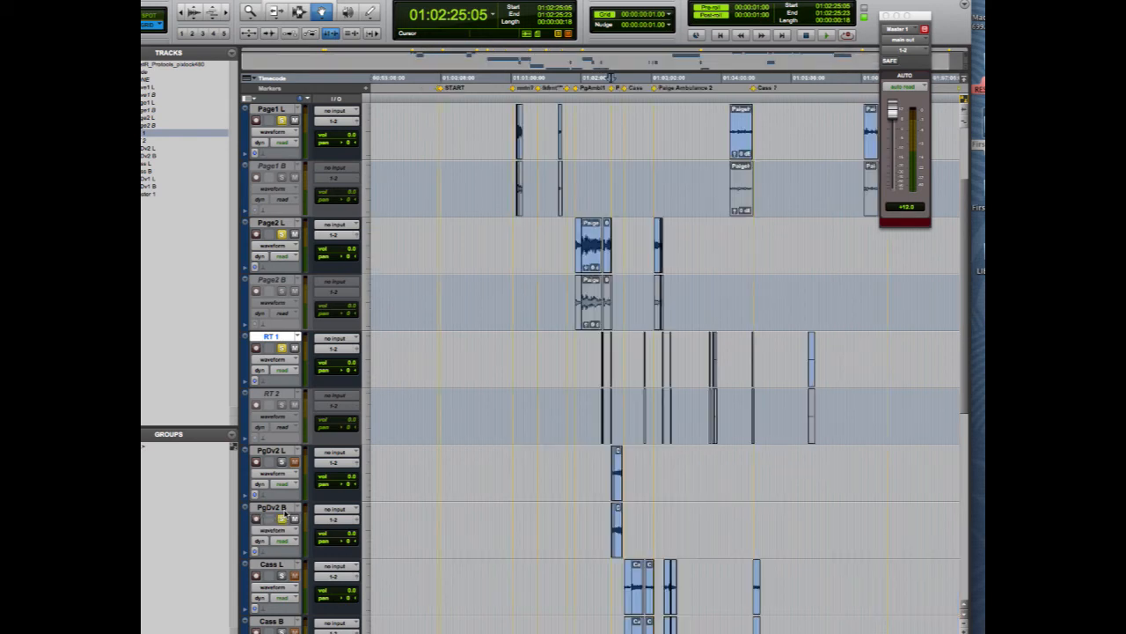
{"action": "left_click", "coordinate": [620, 476]}
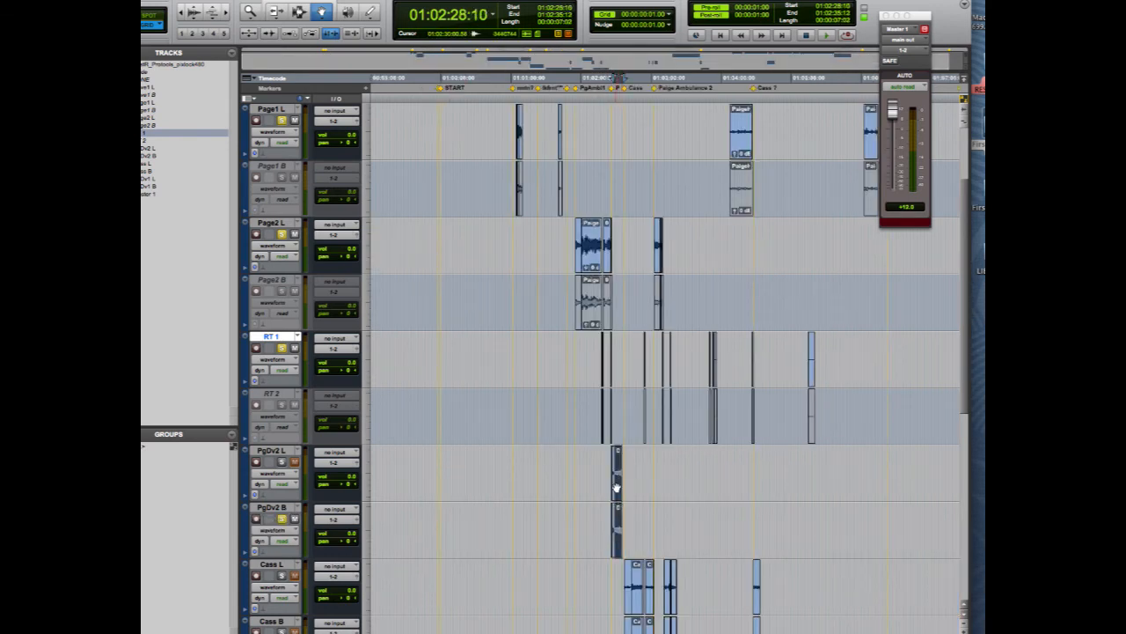
{"action": "left_click", "coordinate": [614, 533]}
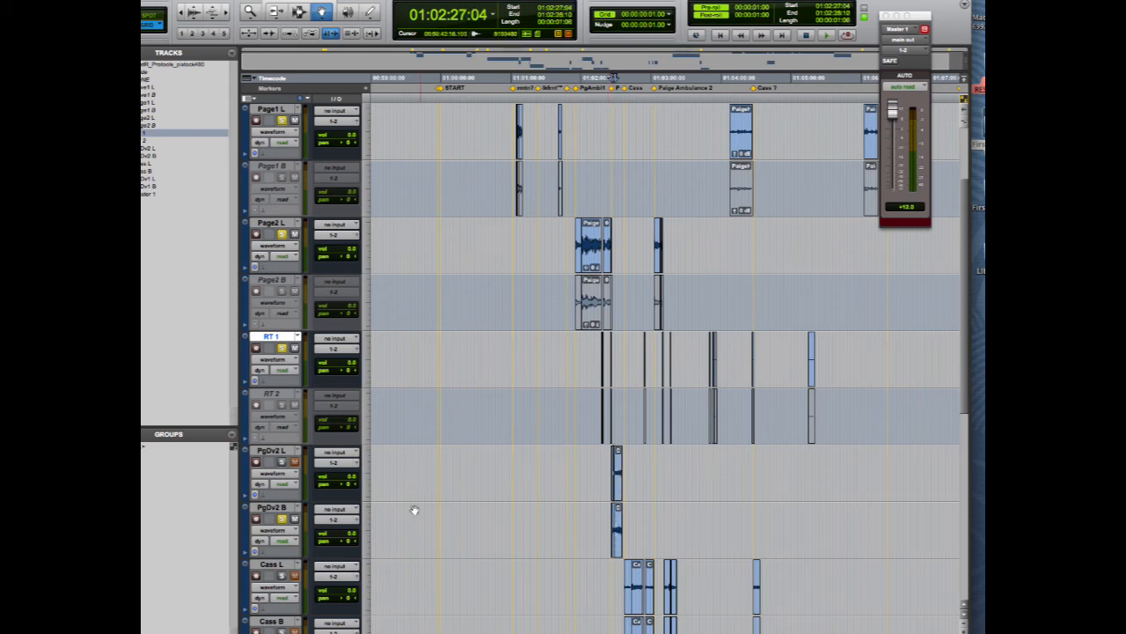
{"action": "left_click_drag", "start_coordinate": [272, 508], "coordinate": [279, 452]}
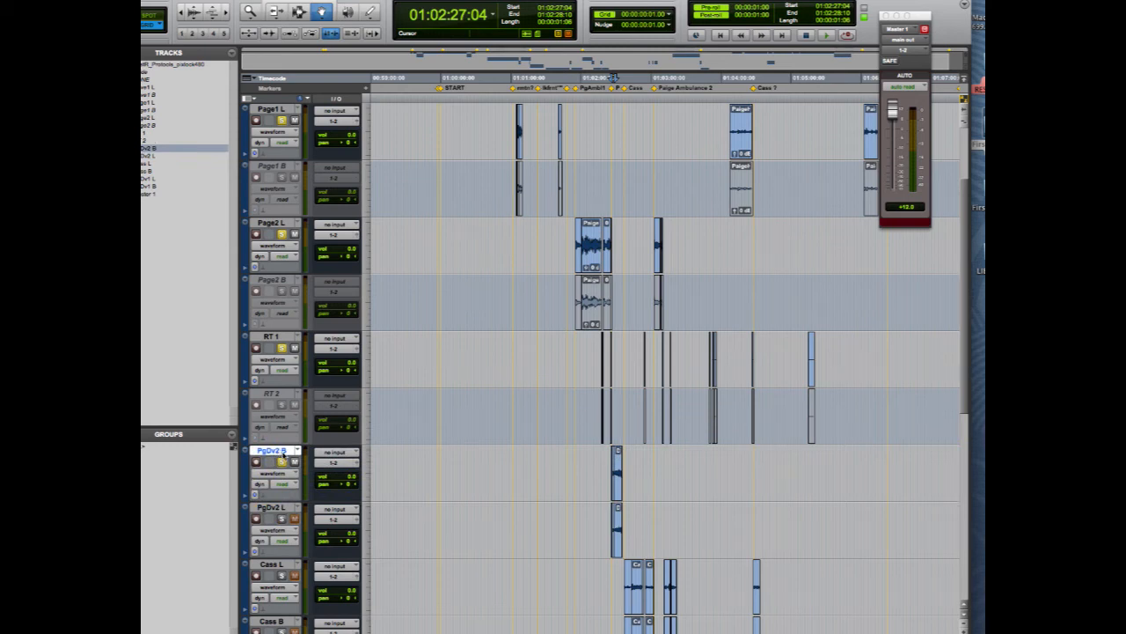
Rename the PgDv2 B track PgDv2 Lv and the PgDv2 L track PgDv2 Bm
{"action": "double_click", "coordinate": [279, 452]}
{"action": "left_click", "coordinate": [547, 193]}
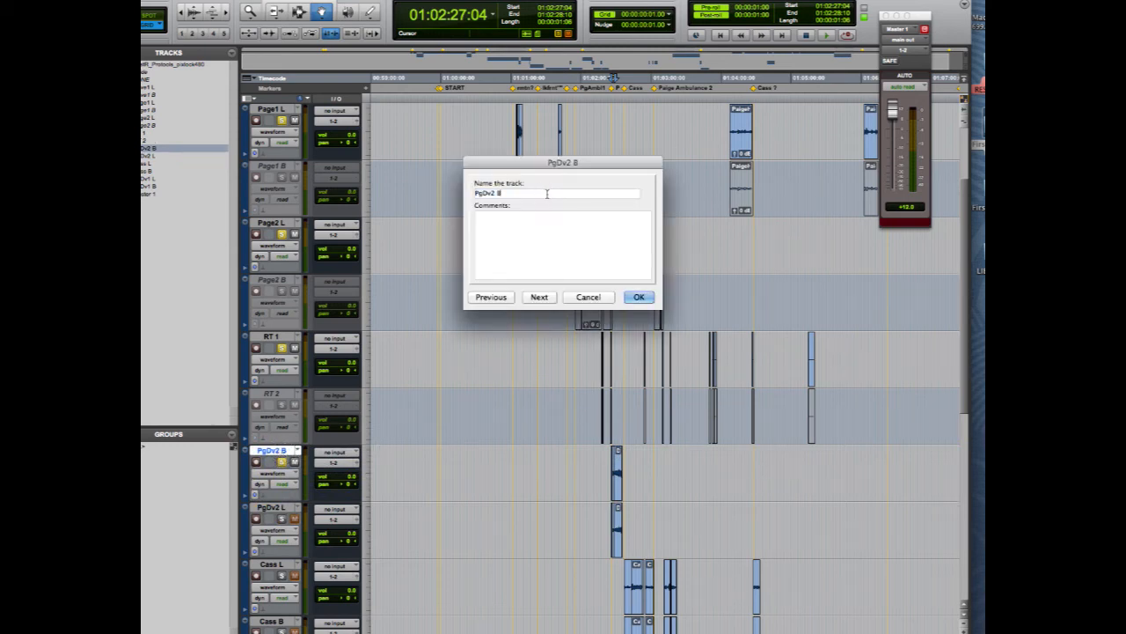
{"action": "key", "text": "BackSpace"}
{"action": "key", "text": "Return"}
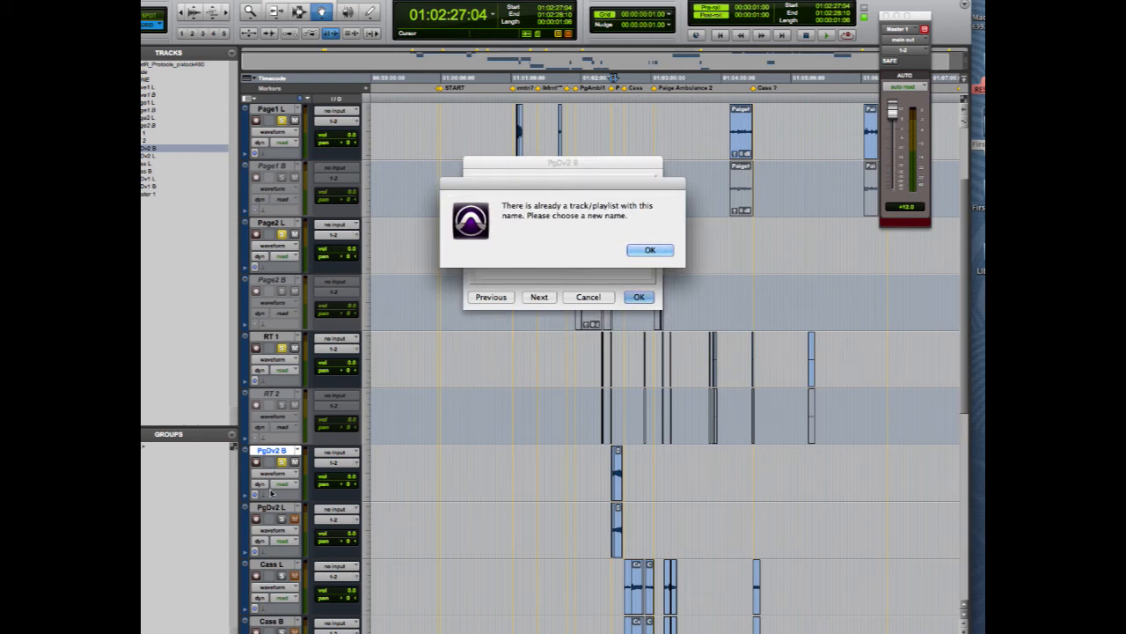
{"action": "left_click", "coordinate": [667, 250]}
{"action": "left_click", "coordinate": [515, 193]}
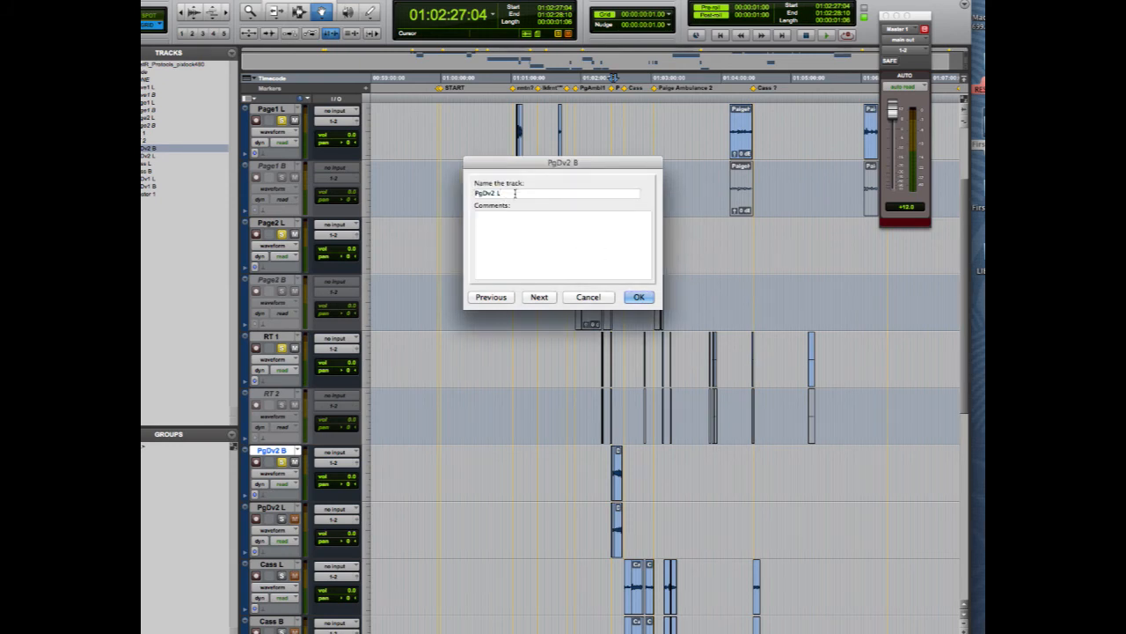
{"action": "left_click", "coordinate": [539, 298]}
{"action": "left_click", "coordinate": [524, 195]}
{"action": "type", "text": "m"}
{"action": "key", "text": "Return"}
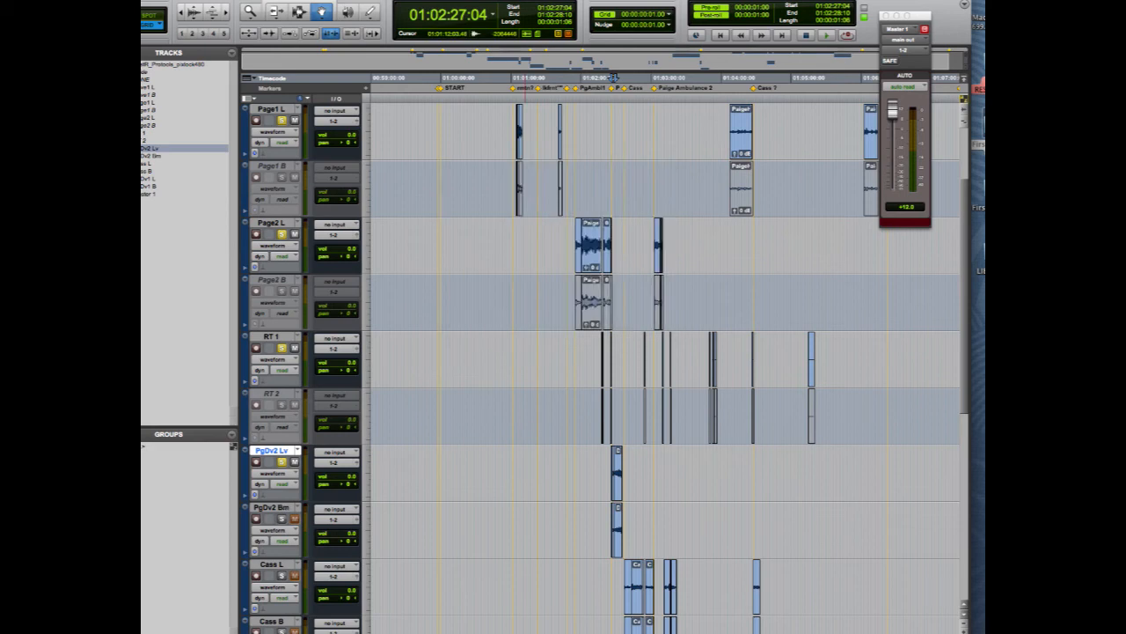
Select the PgDv2 Lv clip at 01:02:28:10 and make the PgDv2 Bm track inactive
{"action": "left_click", "coordinate": [291, 510]}
{"action": "left_click", "coordinate": [283, 451]}
{"action": "left_click", "coordinate": [280, 512]}
{"action": "left_click", "coordinate": [280, 451]}
{"action": "left_click", "coordinate": [281, 461]}
{"action": "left_click", "coordinate": [278, 226]}
{"action": "left_click", "coordinate": [275, 451]}
{"action": "left_click", "coordinate": [446, 452]}
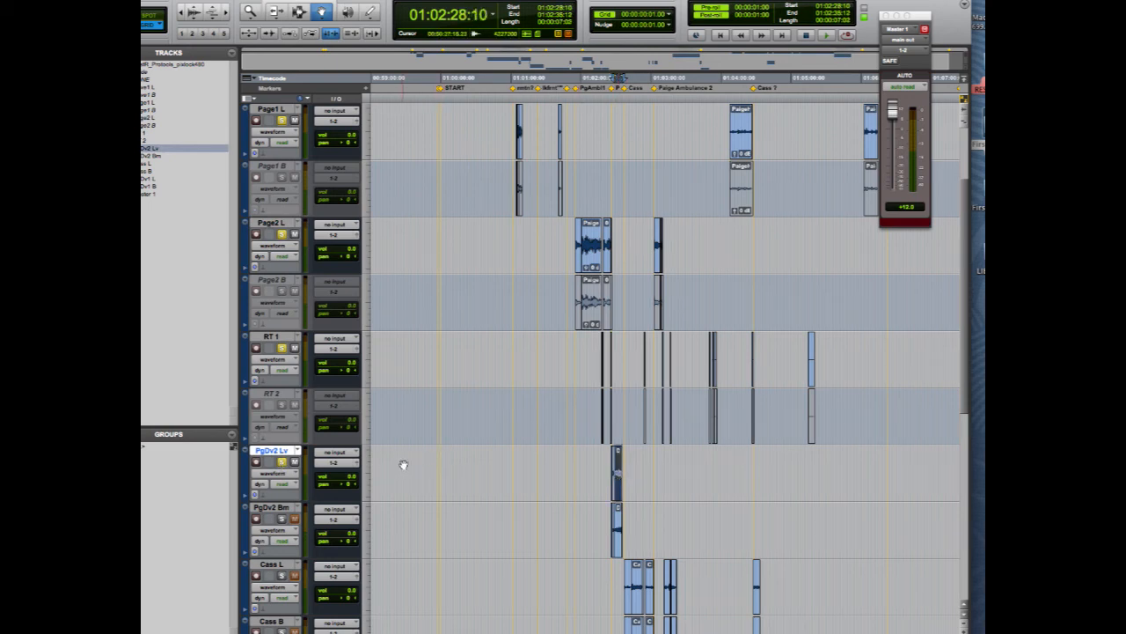
{"action": "left_click", "coordinate": [277, 508]}
{"action": "left_click", "coordinate": [317, 526]}
Make the Cass B and PgDv1 B tracks inactive, soloing Cass L
{"action": "scroll", "coordinate": [766, 480], "scroll_direction": "down", "scroll_amount": 5}
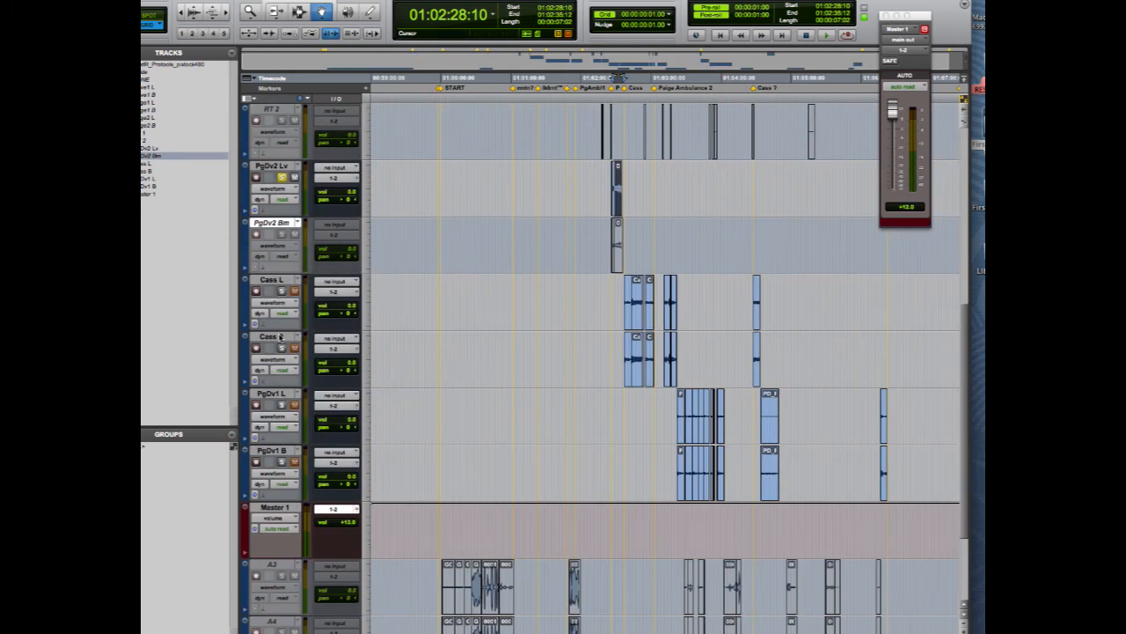
{"action": "right_click", "coordinate": [280, 337]}
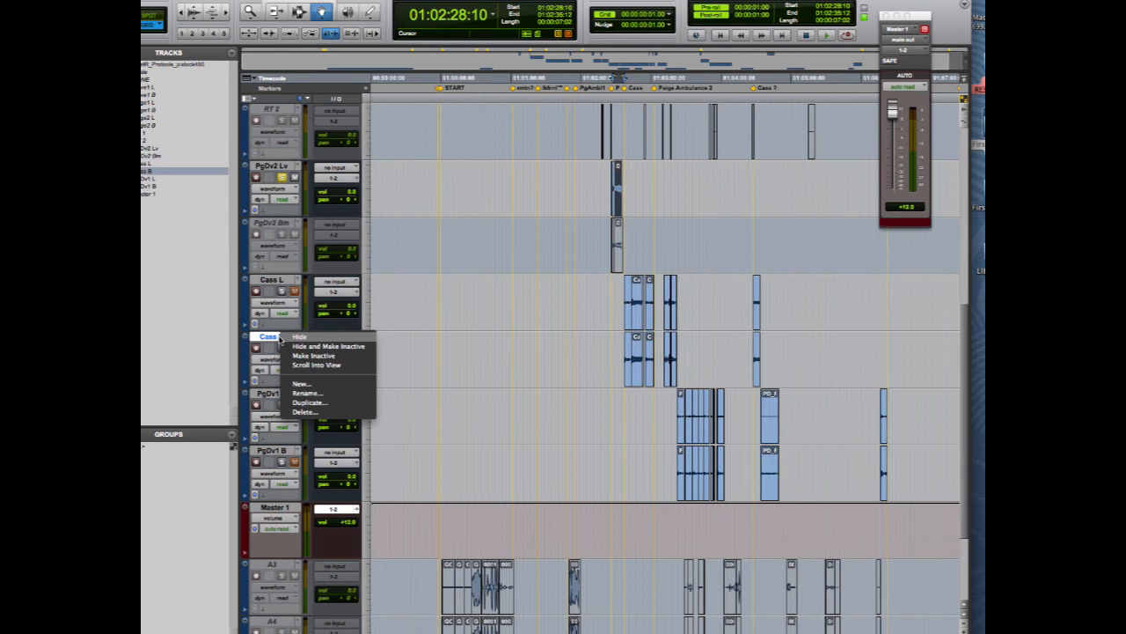
{"action": "left_click", "coordinate": [313, 356]}
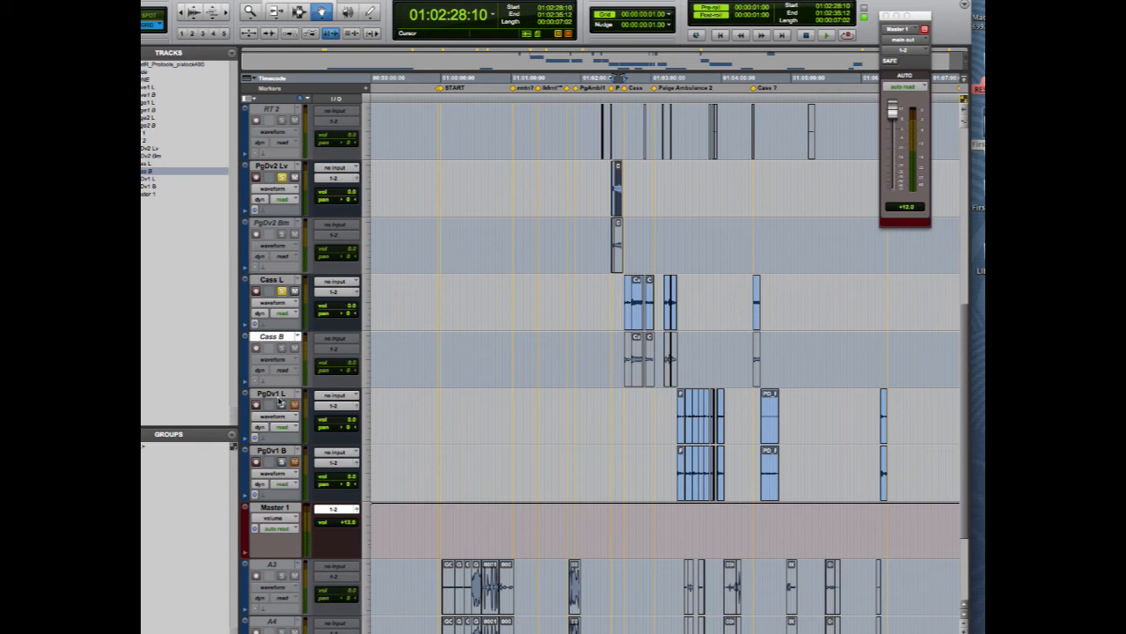
{"action": "left_click", "coordinate": [278, 395]}
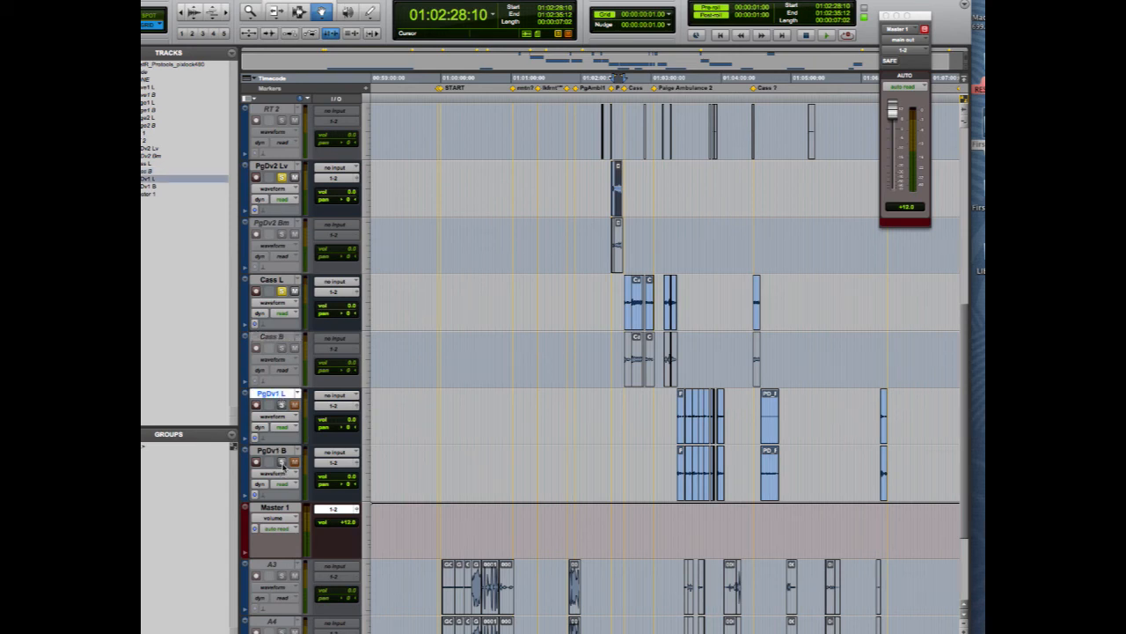
{"action": "right_click", "coordinate": [278, 450]}
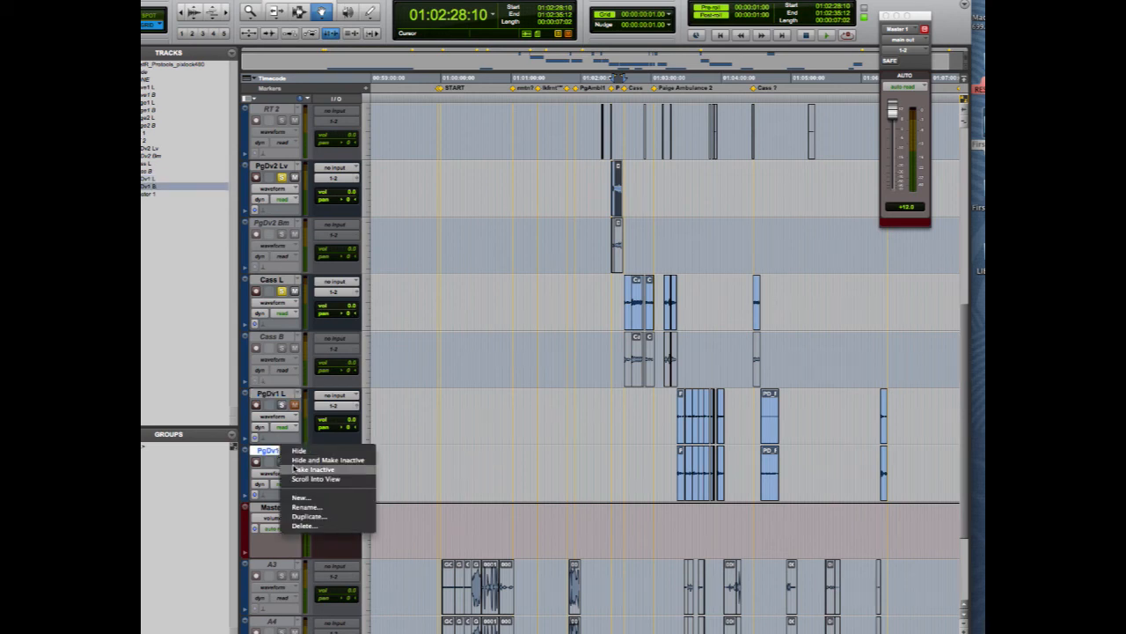
{"action": "left_click", "coordinate": [299, 469]}
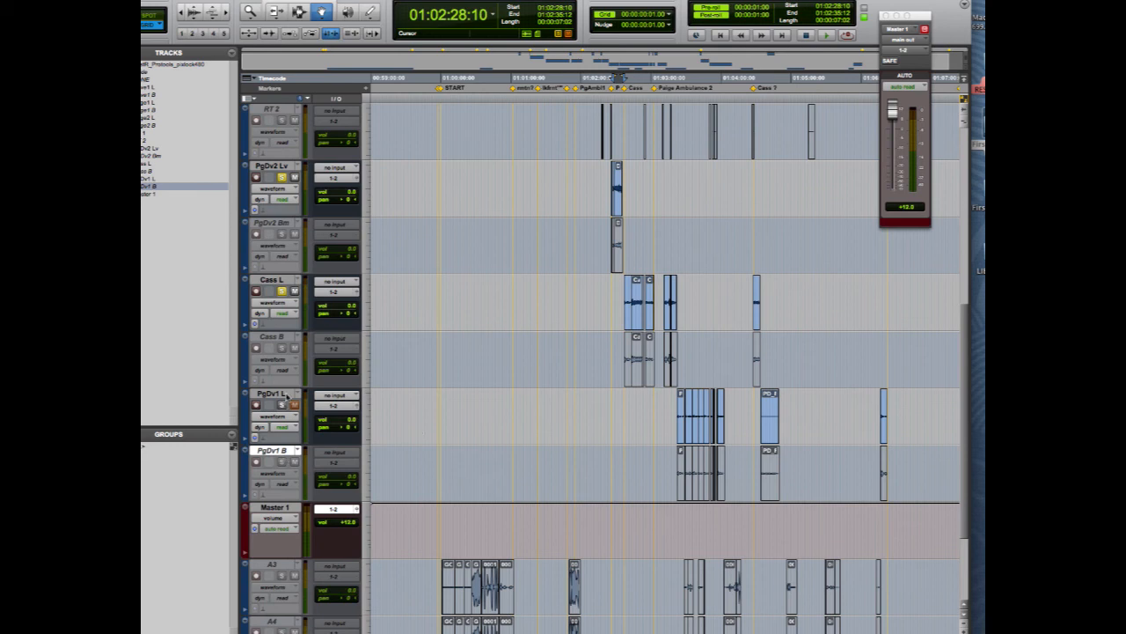
Set the height of all tracks to small and review the inactive boom tracks Dave1 B, Page1 B and Page2 B
{"action": "scroll", "coordinate": [396, 411], "scroll_direction": "up", "scroll_amount": 3}
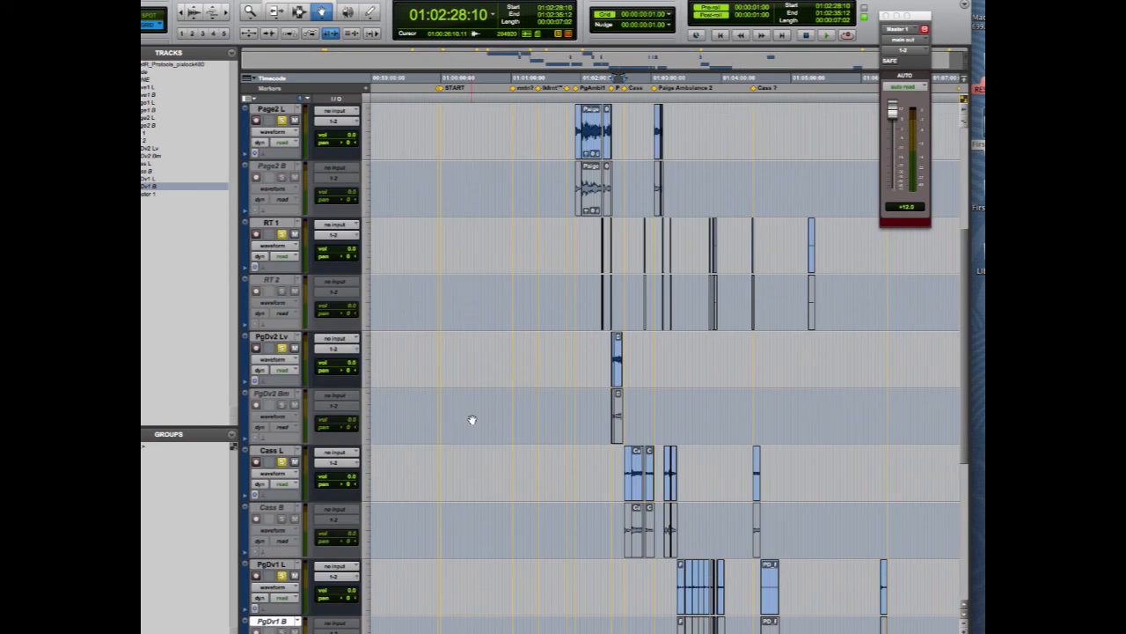
{"action": "left_click", "coordinate": [369, 304]}
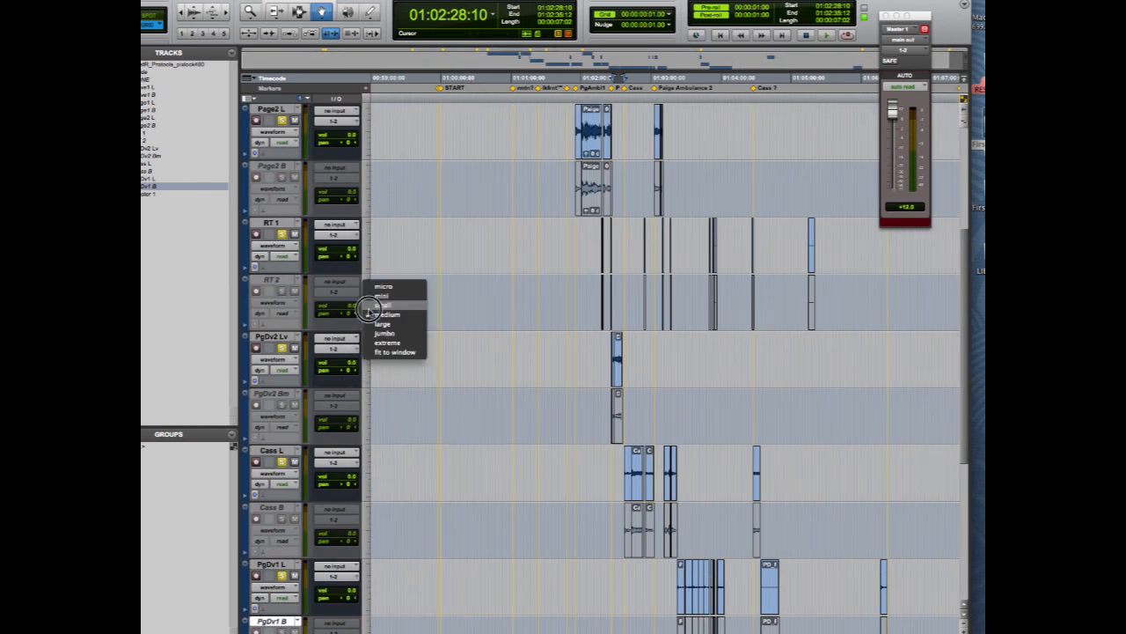
{"action": "left_click", "coordinate": [369, 304], "text": "alt"}
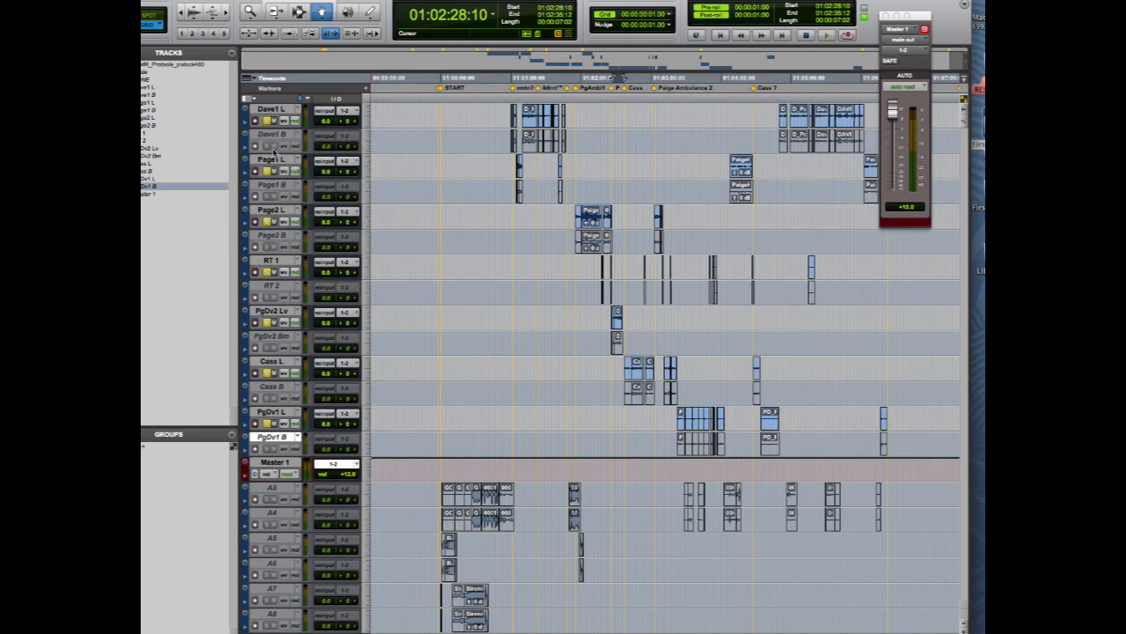
{"action": "left_click", "coordinate": [275, 135]}
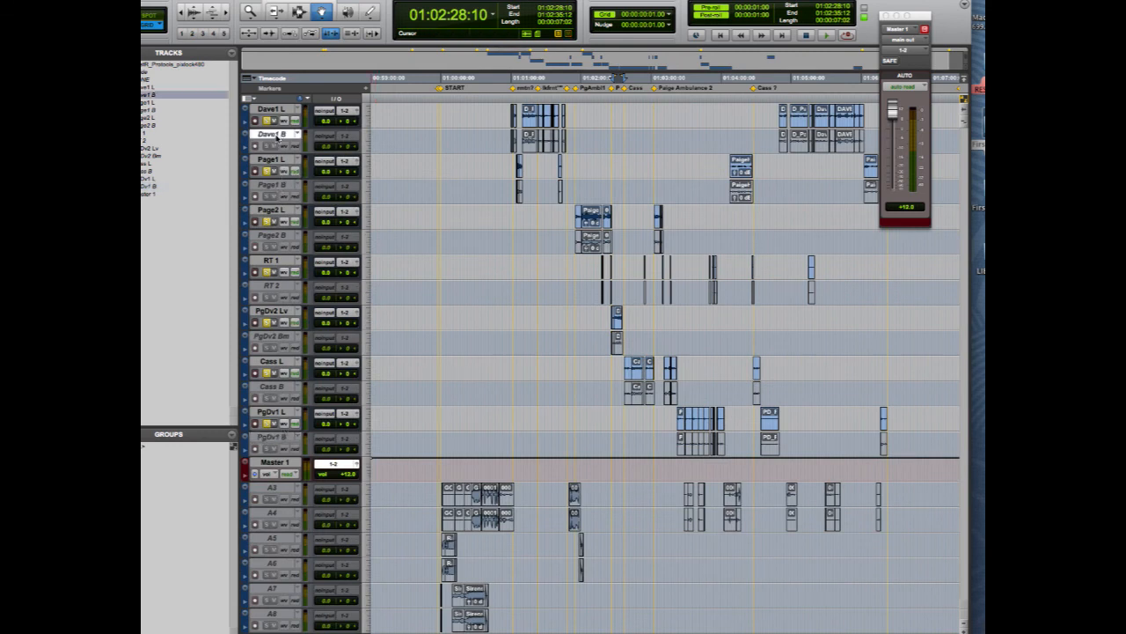
{"action": "left_click", "coordinate": [279, 186]}
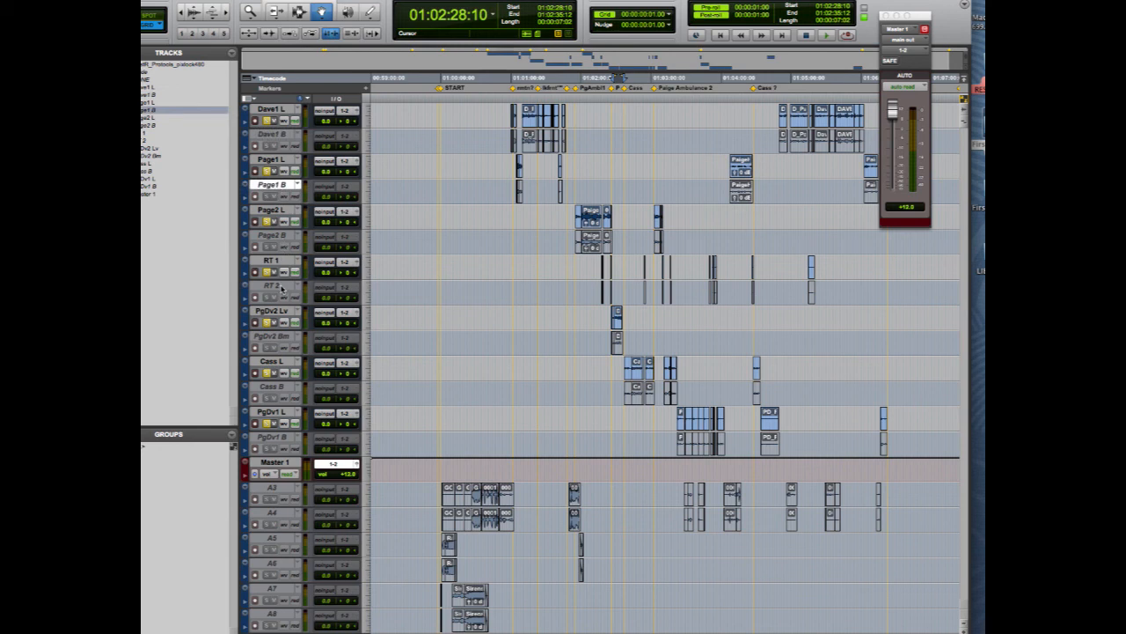
{"action": "key", "text": "semicolon"}
{"action": "key", "text": "semicolon"}
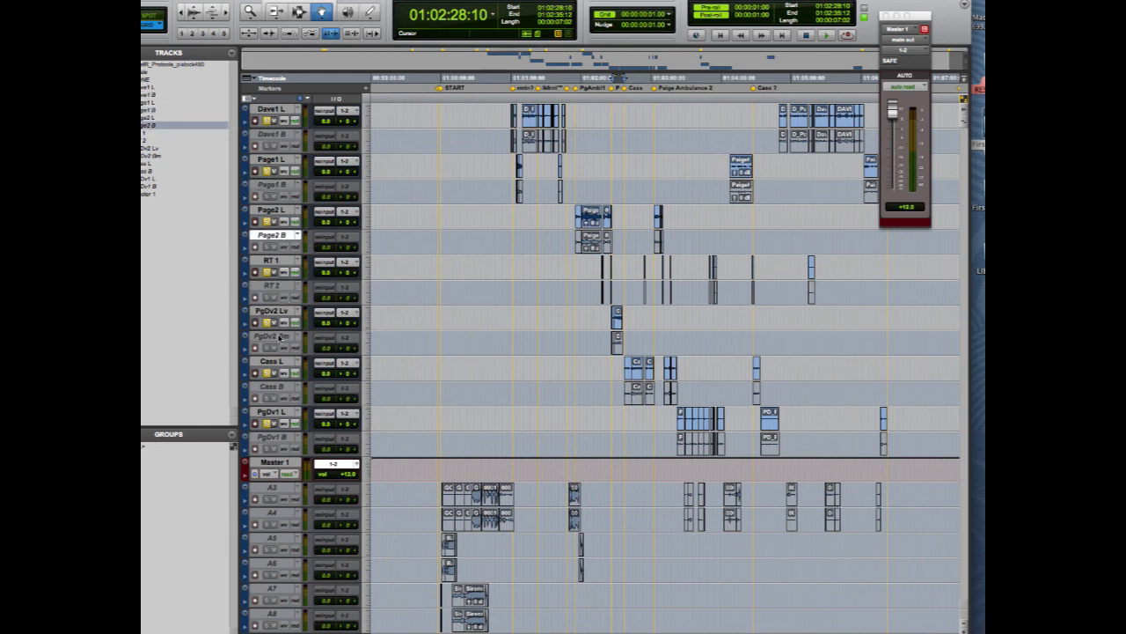
Turn off solo on Dave1 L, Page1 L, Page2 L, RT 1, PgDv2 Lv, Cass L and PgDv1 L
{"action": "left_click", "coordinate": [272, 120]}
{"action": "left_click", "coordinate": [268, 171]}
{"action": "left_click", "coordinate": [267, 222]}
{"action": "left_click", "coordinate": [270, 272]}
{"action": "left_click", "coordinate": [268, 322]}
{"action": "left_click", "coordinate": [267, 372]}
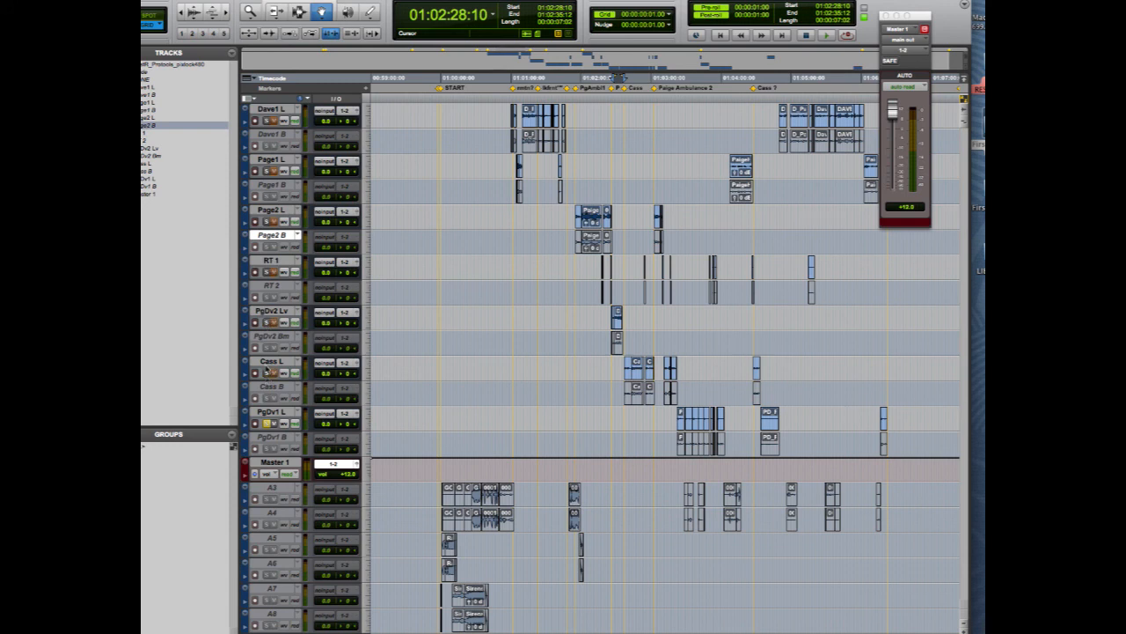
{"action": "left_click", "coordinate": [268, 422]}
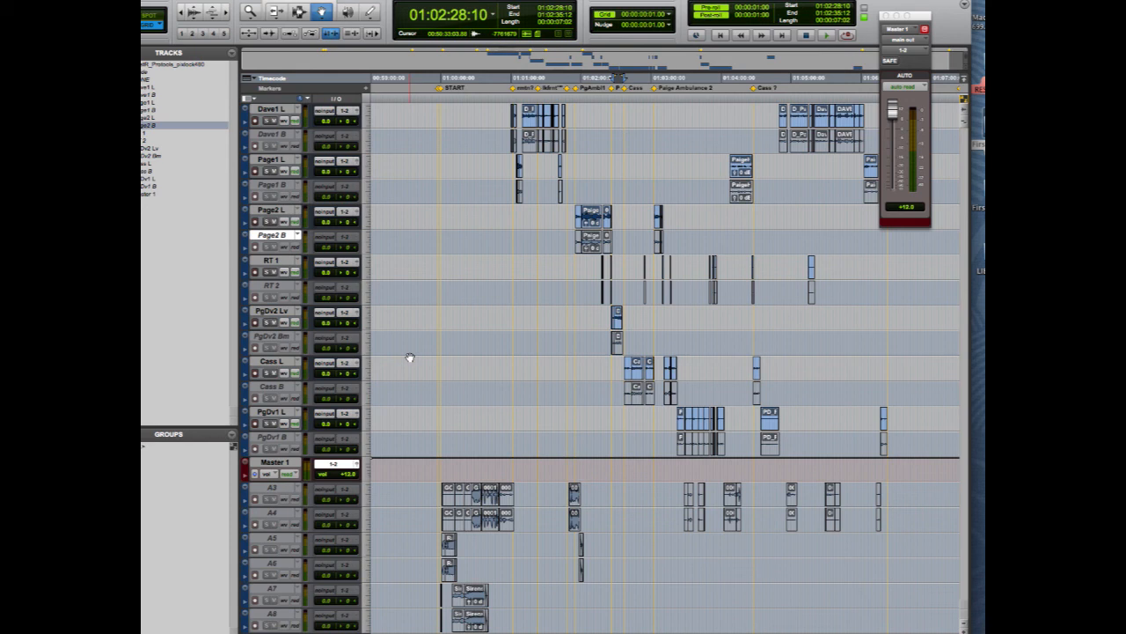
Examine the clip layout across the tracks from the PgDv1 L clip at 01:04:34:00 to the end of the session
{"action": "left_click", "coordinate": [774, 412]}
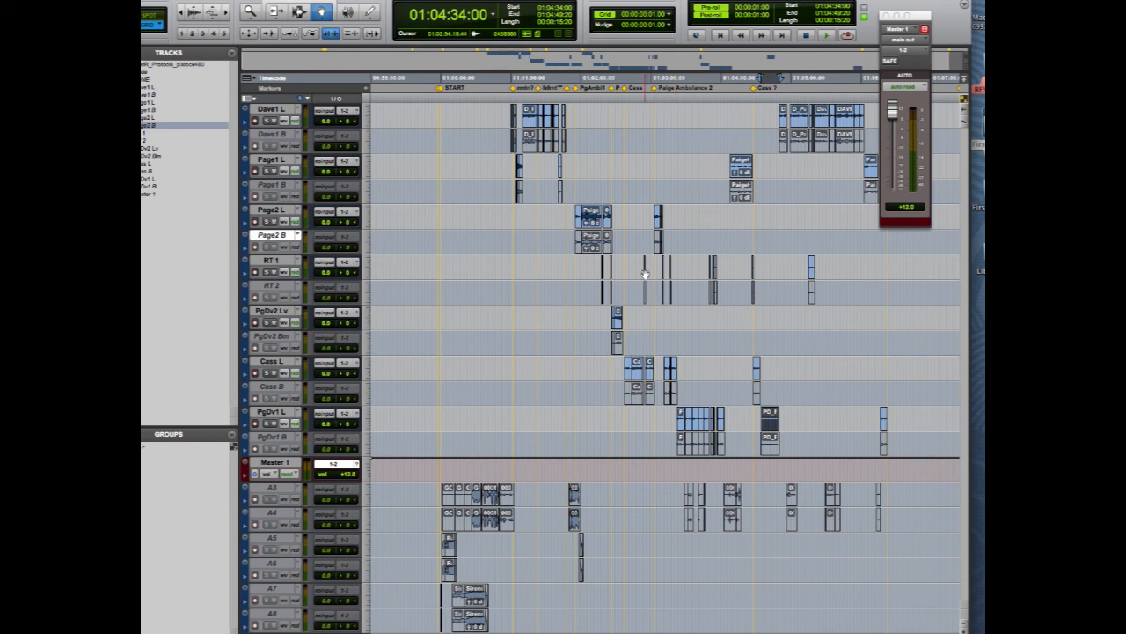
{"action": "left_click", "coordinate": [607, 267]}
{"action": "key", "text": "super+bracketright"}
{"action": "key", "text": "super+bracketright"}
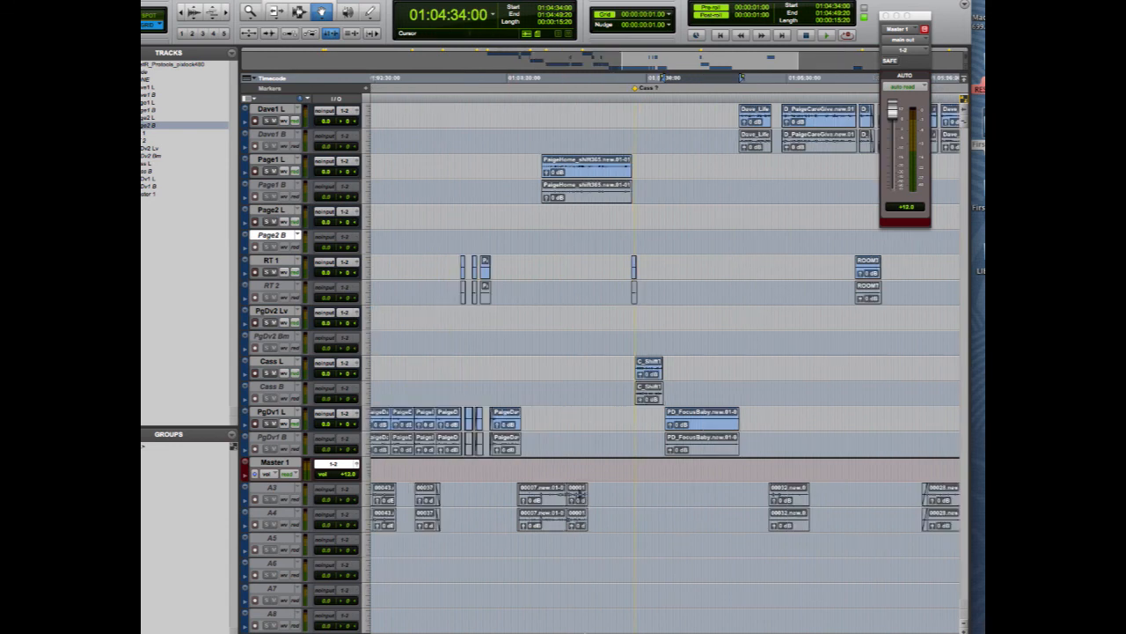
{"action": "scroll", "coordinate": [384, 631], "scroll_direction": "right", "scroll_amount": 5}
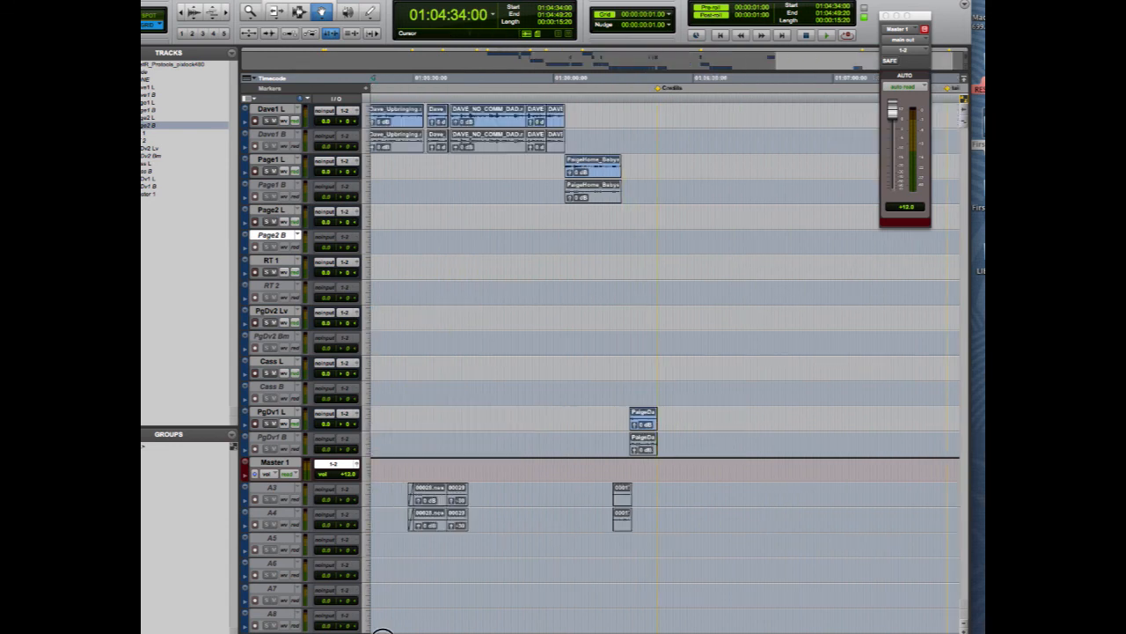
{"action": "scroll", "coordinate": [387, 630], "scroll_direction": "right", "scroll_amount": 5}
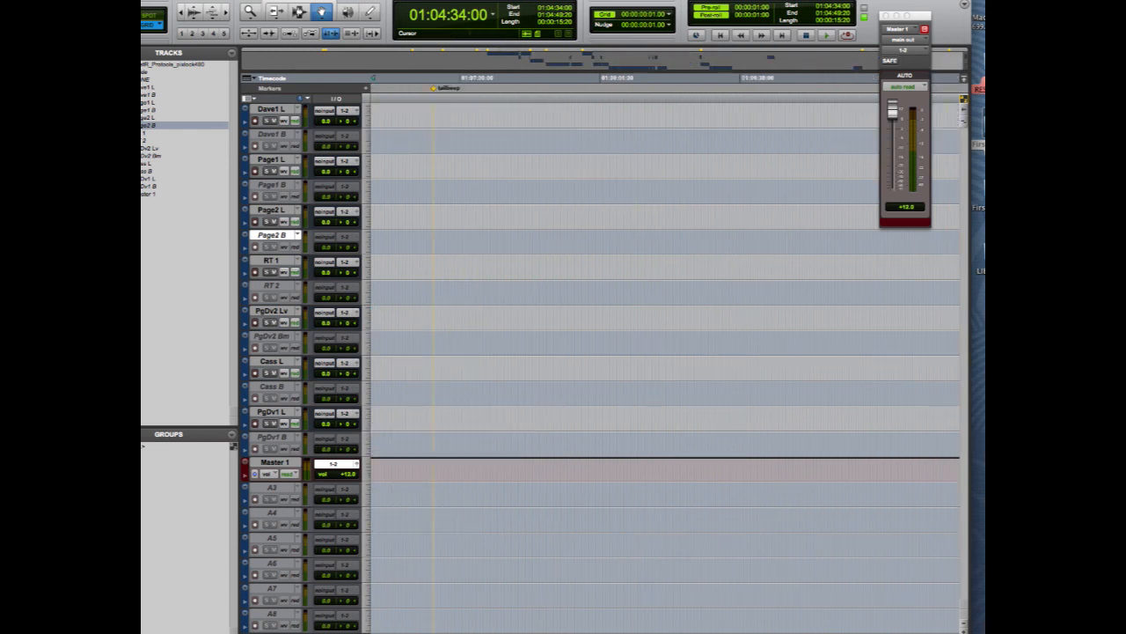
{"action": "key", "text": "alt+a"}
Place the edit cursor on RT 1 at 01:02:16:23 with the Selector tool and enlarge the surrounding timeline
{"action": "key", "text": "F7"}
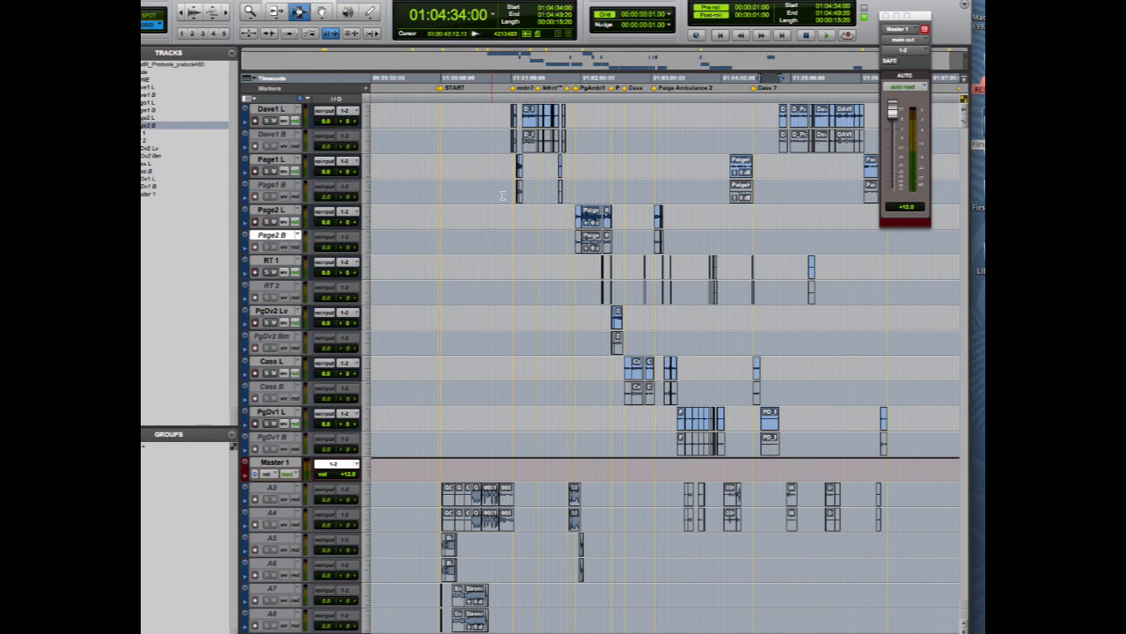
{"action": "left_click", "coordinate": [603, 268]}
{"action": "key", "text": "super+bracketright"}
{"action": "key", "text": "super+bracketright"}
{"action": "key", "text": "super+bracketright"}
{"action": "key", "text": "super+bracketright"}
{"action": "key", "text": "super+bracketright"}
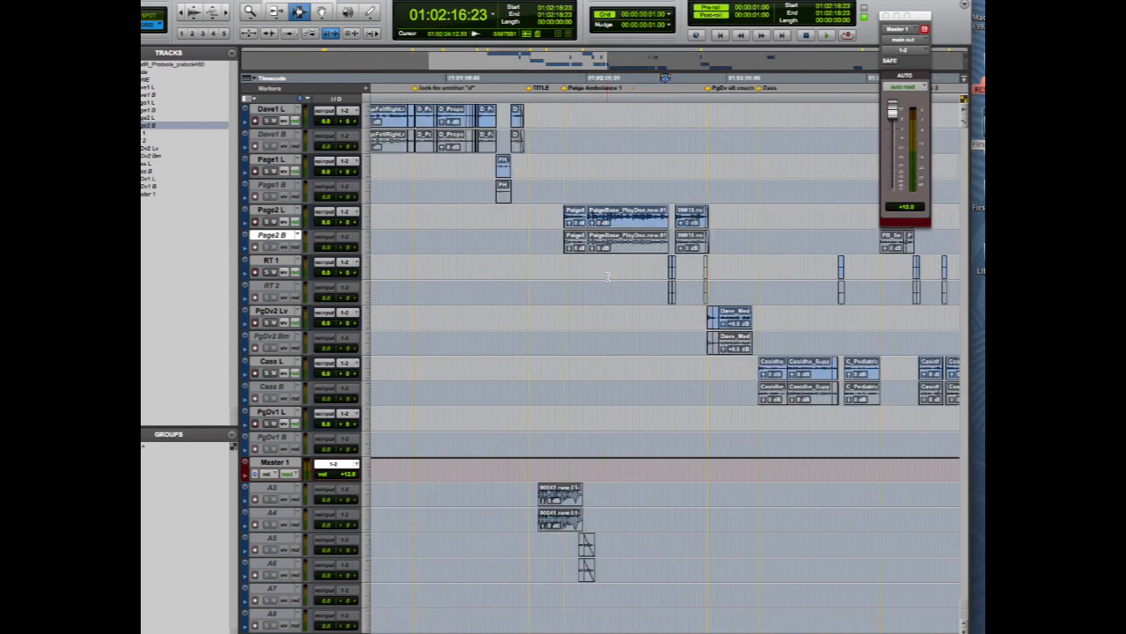
Select the two adjoining RT 1 room tone clips below the Page2 gap, from 01:02:17:15 to 01:02:19:05
{"action": "double_click", "coordinate": [705, 269]}
{"action": "left_click", "coordinate": [734, 269], "text": "shift"}
{"action": "left_click", "coordinate": [708, 217]}
{"action": "double_click", "coordinate": [708, 217]}
{"action": "left_click", "coordinate": [737, 269], "text": "shift"}
{"action": "left_click", "coordinate": [721, 268]}
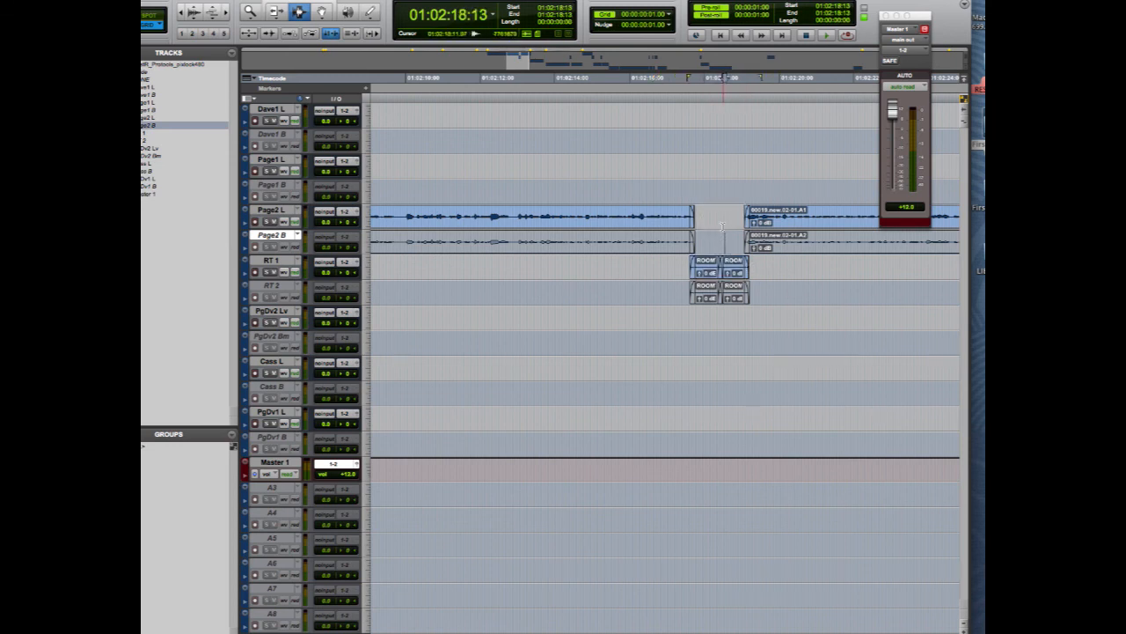
{"action": "double_click", "coordinate": [703, 268]}
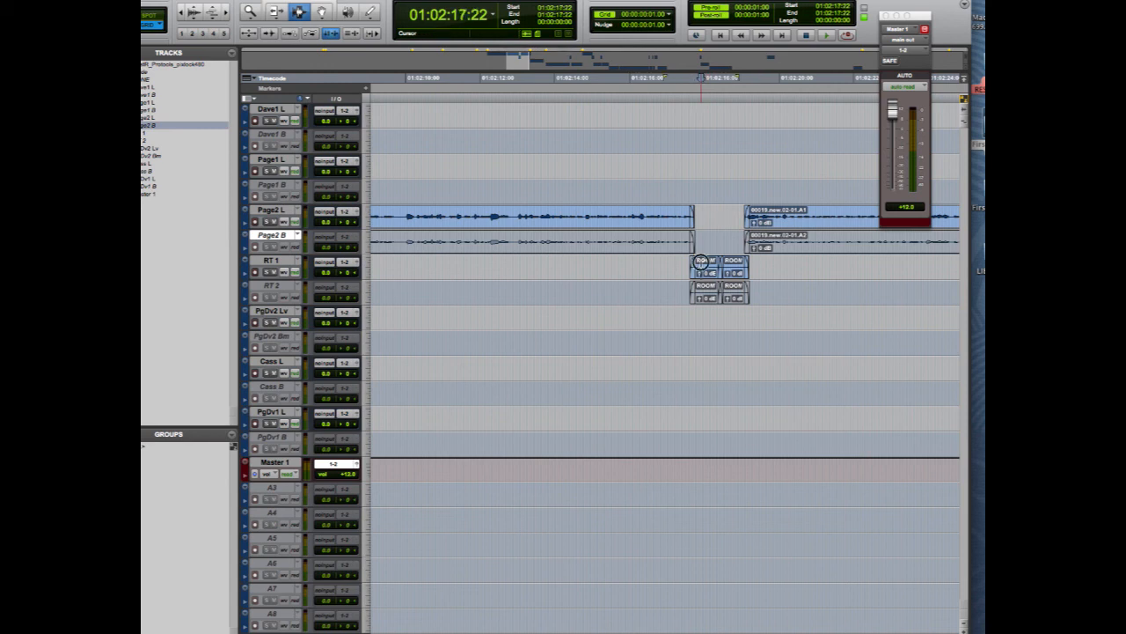
{"action": "left_click", "coordinate": [755, 266], "text": "shift"}
{"action": "left_click", "coordinate": [748, 264], "text": "shift"}
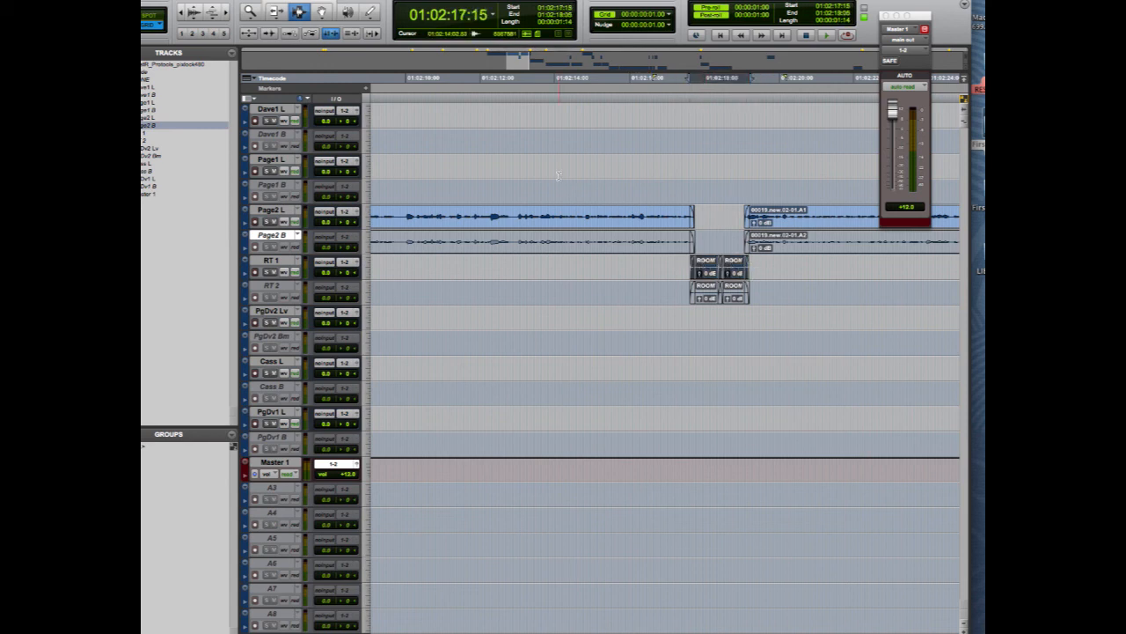
Move the room tone clips from RT 1 and RT 2 into the gap on Page2 L and Page2 B, keeping them at 01:02:17:15
{"action": "left_click", "coordinate": [318, 11]}
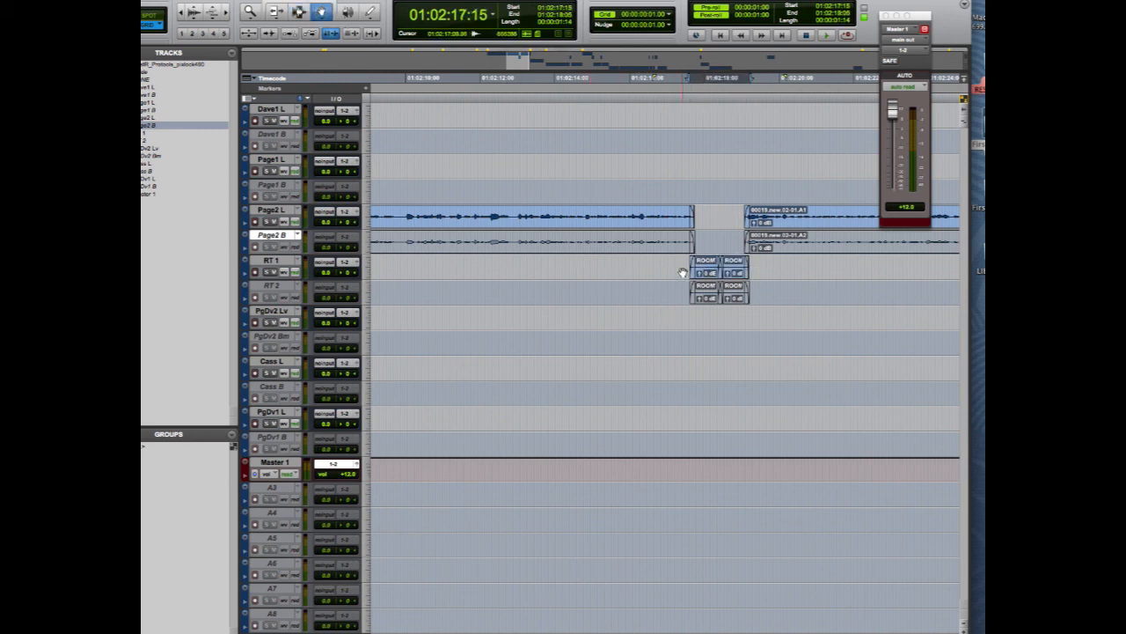
{"action": "left_click", "coordinate": [747, 269]}
{"action": "left_click", "coordinate": [699, 291]}
{"action": "left_click_drag", "start_coordinate": [707, 258], "coordinate": [709, 223]}
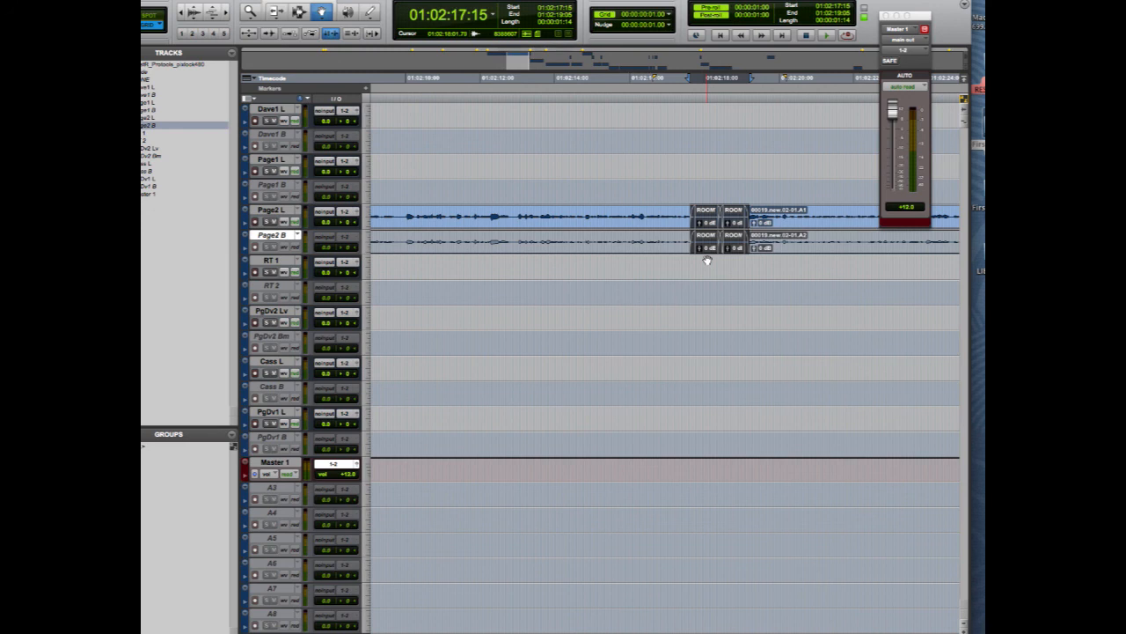
Undo the move of the room tone clips into the Page2 gap and select the RT 1 clip at 01:02:25:05
{"action": "key", "text": "super+z"}
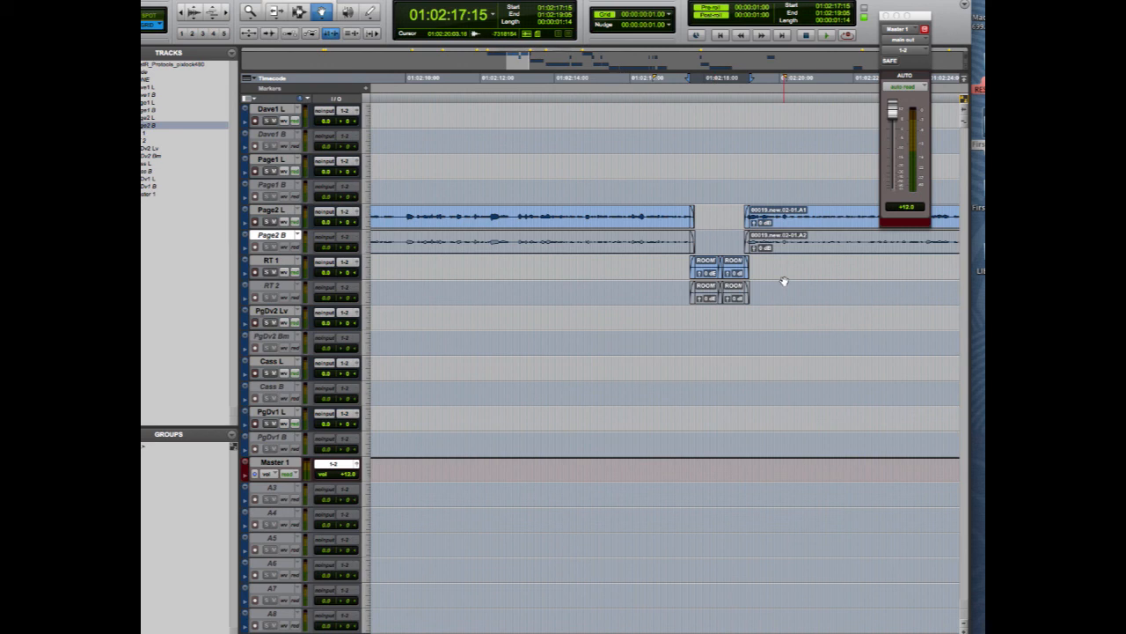
{"action": "key", "text": "super+bracketleft"}
{"action": "key", "text": "super+bracketleft"}
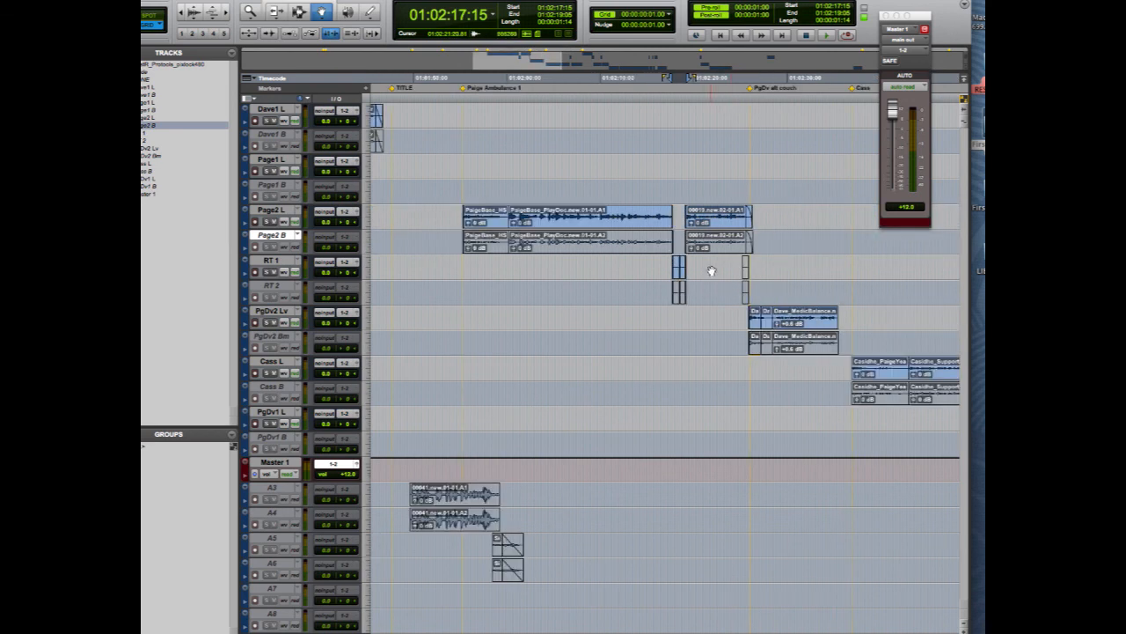
{"action": "left_click", "coordinate": [745, 266]}
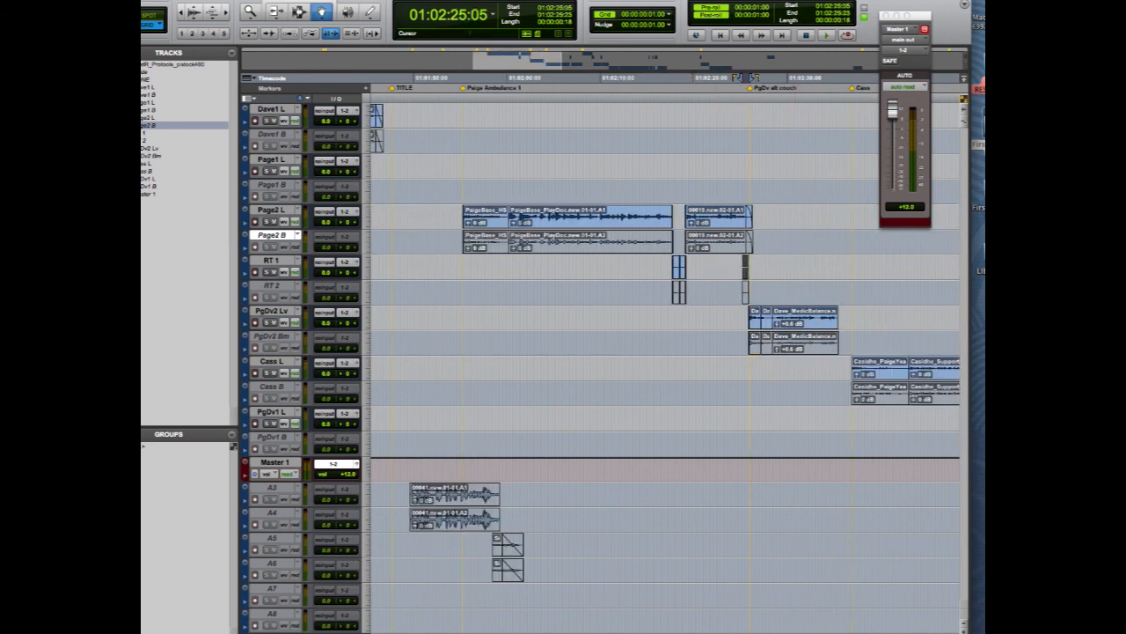
Select the room tone clips on RT 1 and RT 2 at 01:02:53:23 and examine their fit against the Cass gap
{"action": "scroll", "coordinate": [791, 262], "scroll_direction": "right", "scroll_amount": 5}
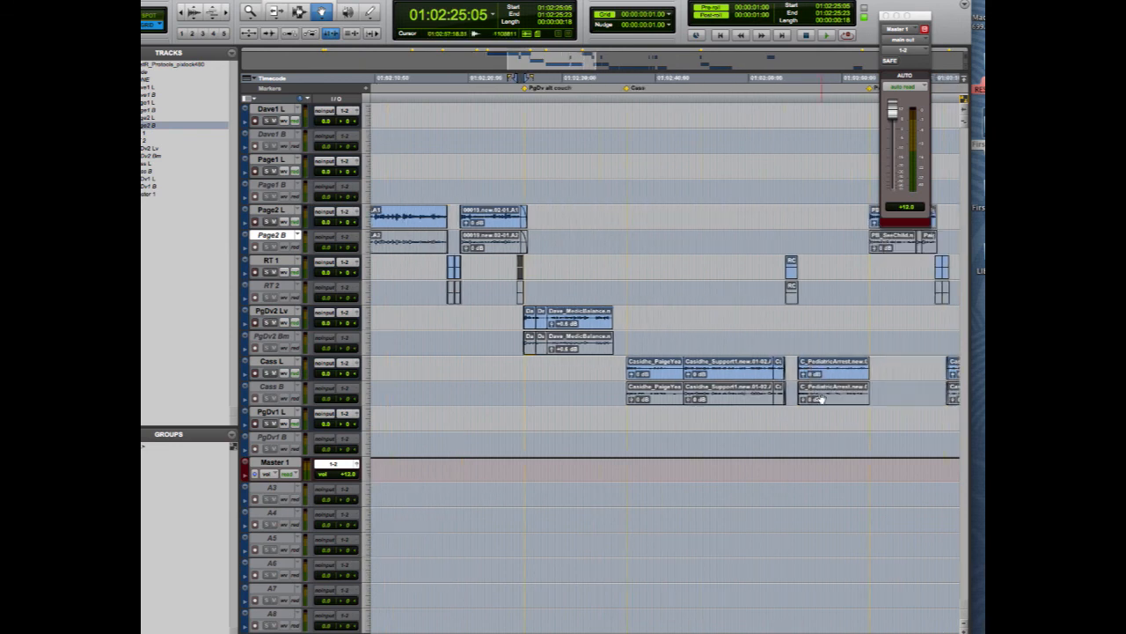
{"action": "left_click", "coordinate": [791, 262]}
{"action": "left_click", "coordinate": [792, 292], "text": "shift"}
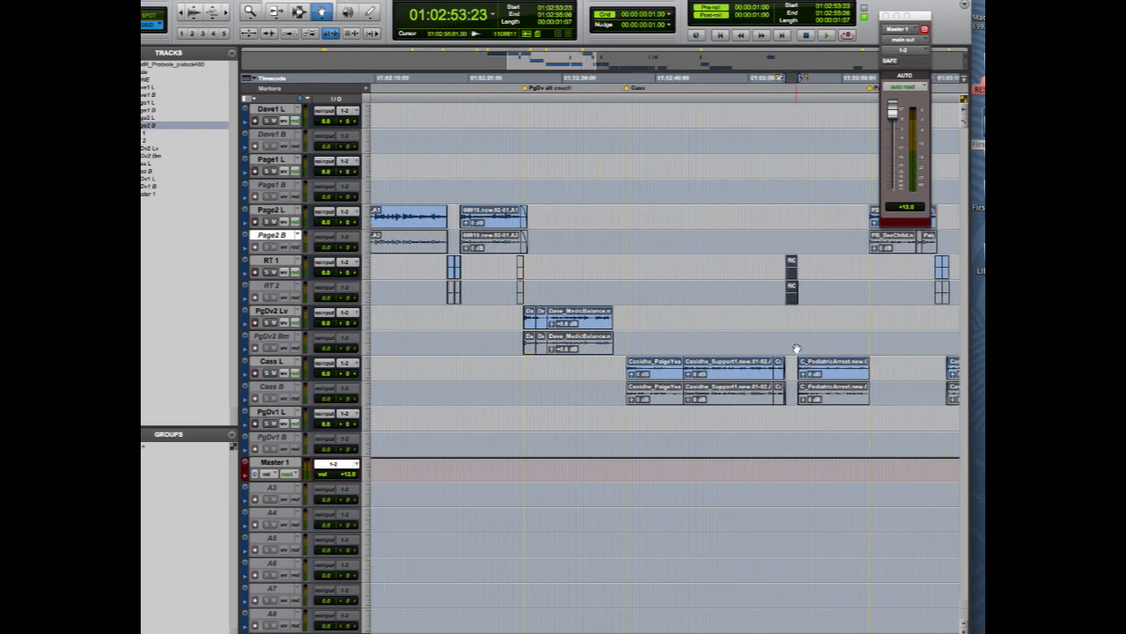
{"action": "left_click", "coordinate": [791, 271]}
{"action": "key", "text": "t"}
{"action": "key", "text": "t"}
{"action": "key", "text": "t"}
{"action": "key", "text": "t"}
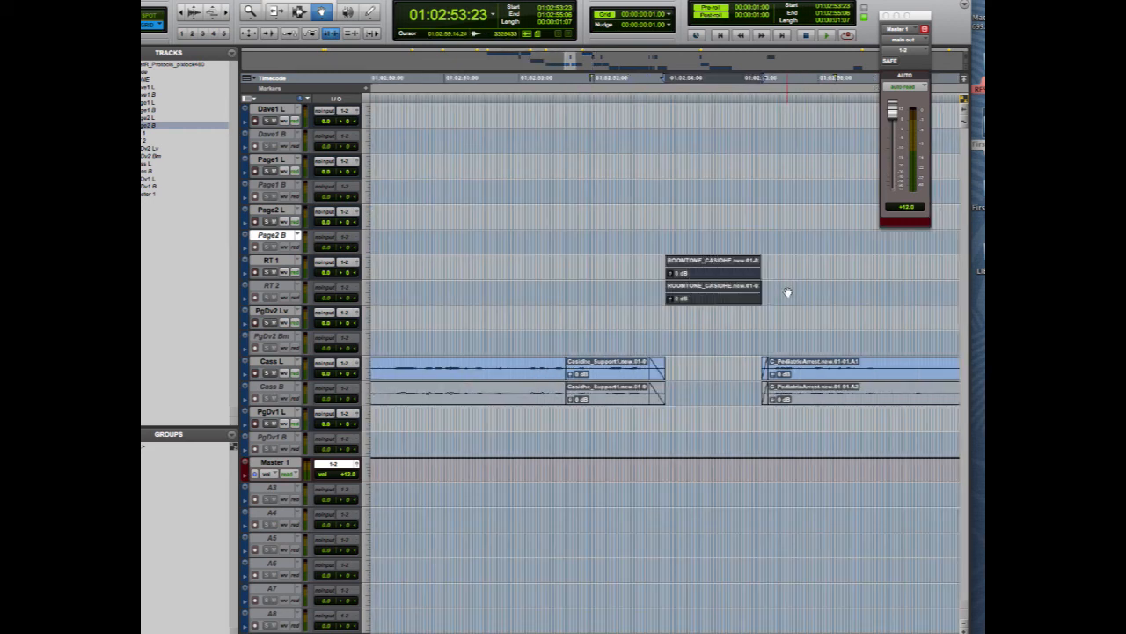
Select the matching Cass L and Cass B clips at 01:02:43:01 and clear the selection again
{"action": "key", "text": "r"}
{"action": "key", "text": "r"}
{"action": "key", "text": "r"}
{"action": "key", "text": "r"}
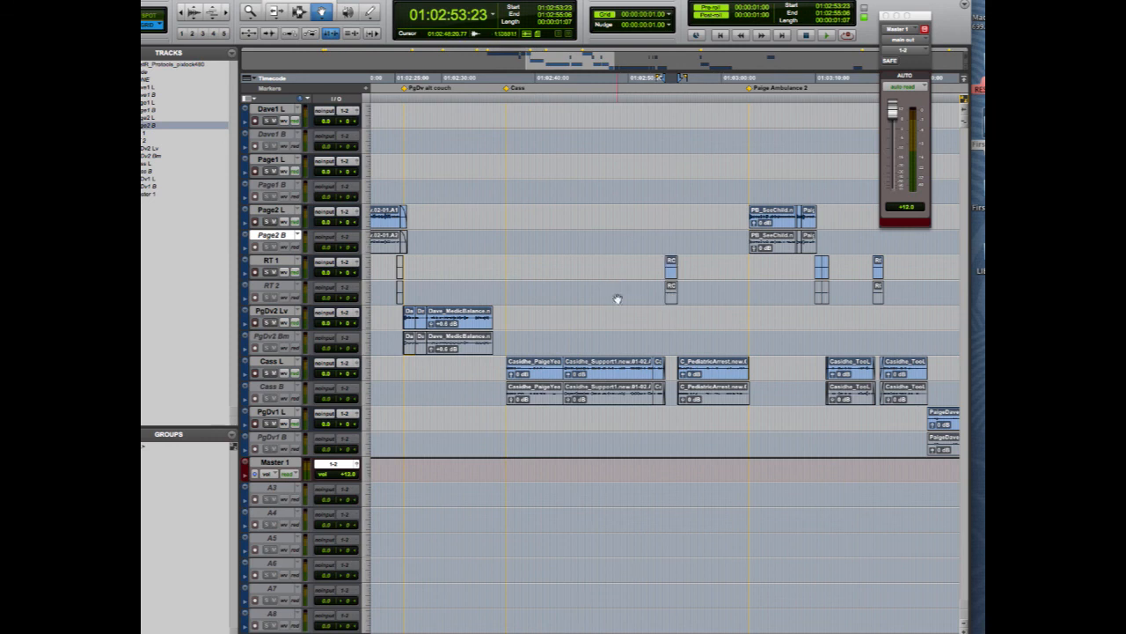
{"action": "left_click", "coordinate": [610, 370]}
{"action": "left_click", "coordinate": [607, 394], "text": "shift"}
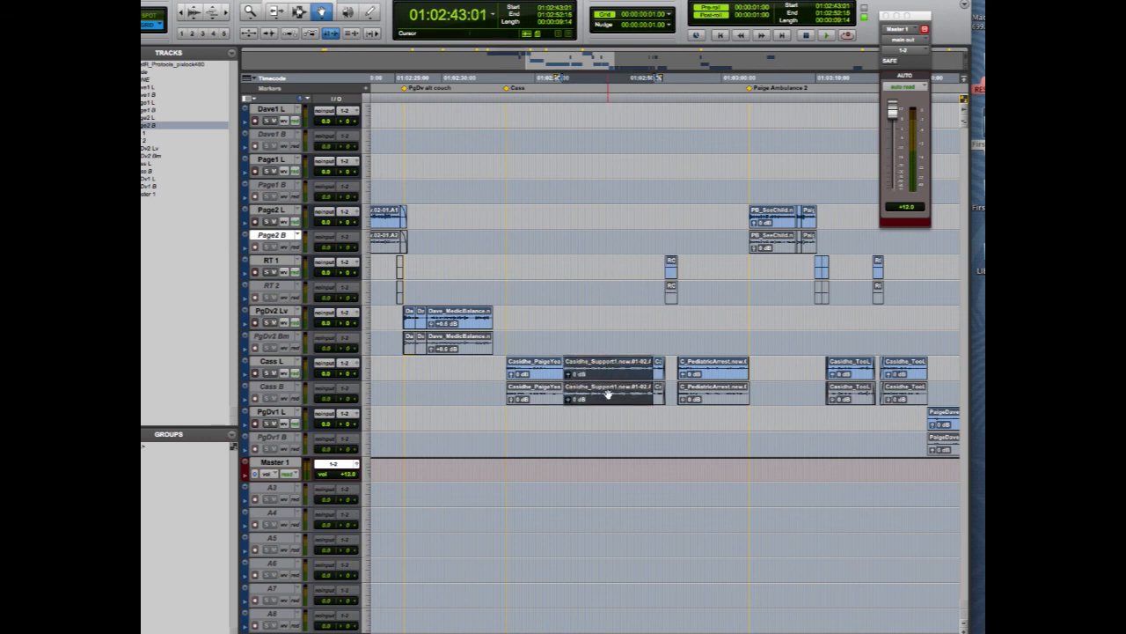
{"action": "left_click", "coordinate": [660, 321]}
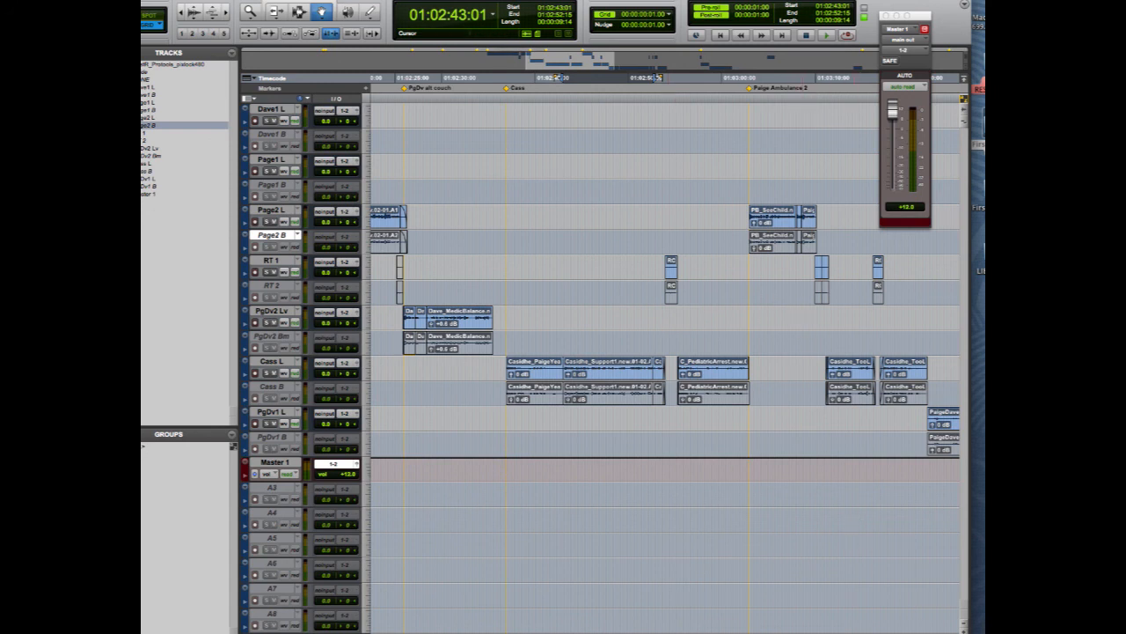
Check the room tone clips at 01:02:53:23 and 01:03:09:23 by selecting them, and bring the whole session into view
{"action": "scroll", "coordinate": [656, 335], "scroll_direction": "right", "scroll_amount": 3}
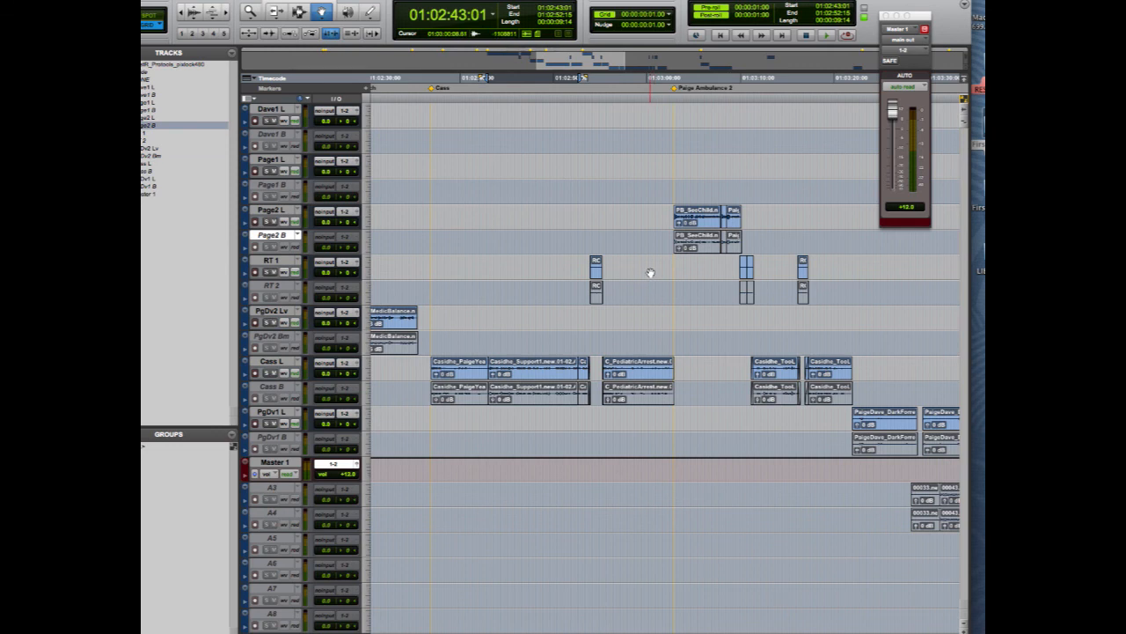
{"action": "left_click", "coordinate": [596, 266]}
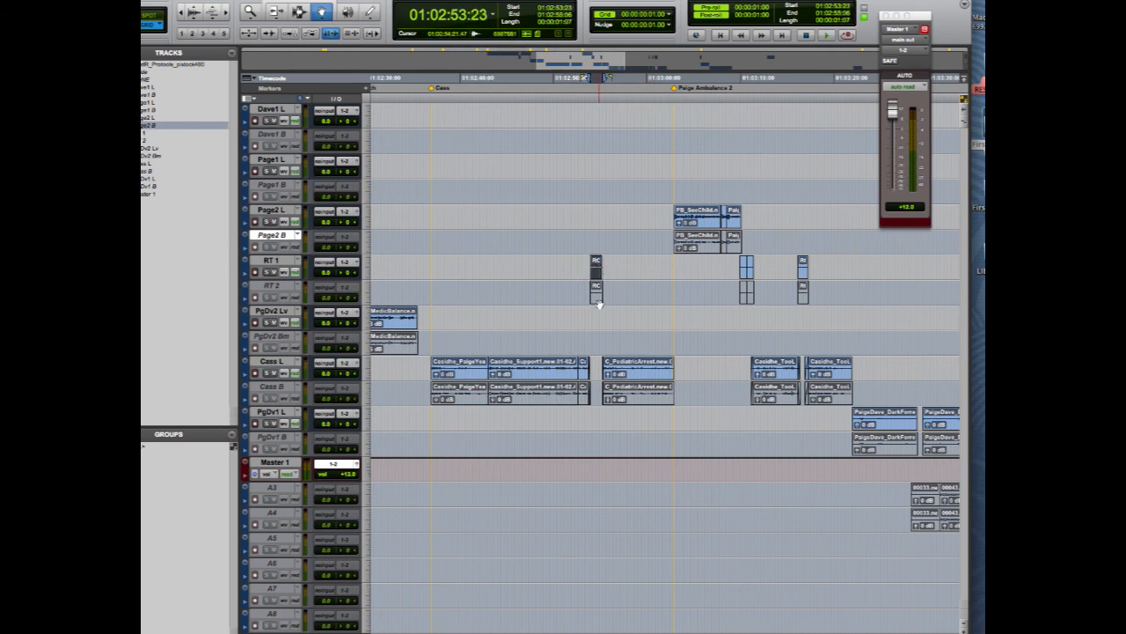
{"action": "left_click", "coordinate": [748, 292]}
{"action": "left_click", "coordinate": [751, 291], "text": "shift"}
{"action": "key", "text": "r"}
{"action": "key", "text": "r"}
{"action": "key", "text": "r"}
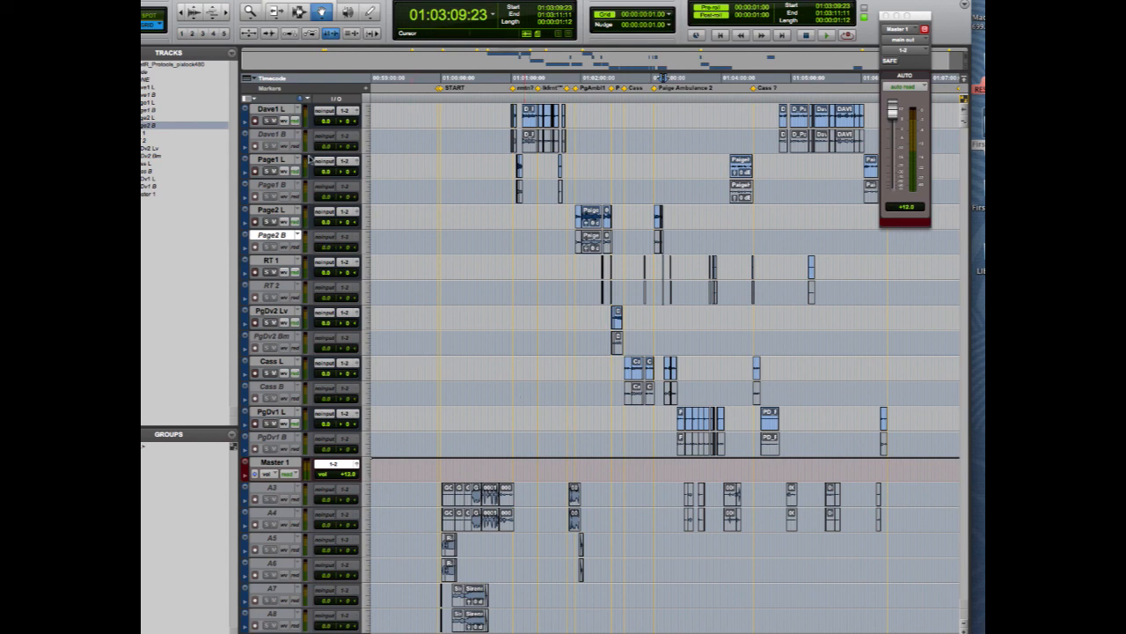
Select the inactive tracks A3 through A8 below the Master 1 track
{"action": "left_click", "coordinate": [279, 108]}
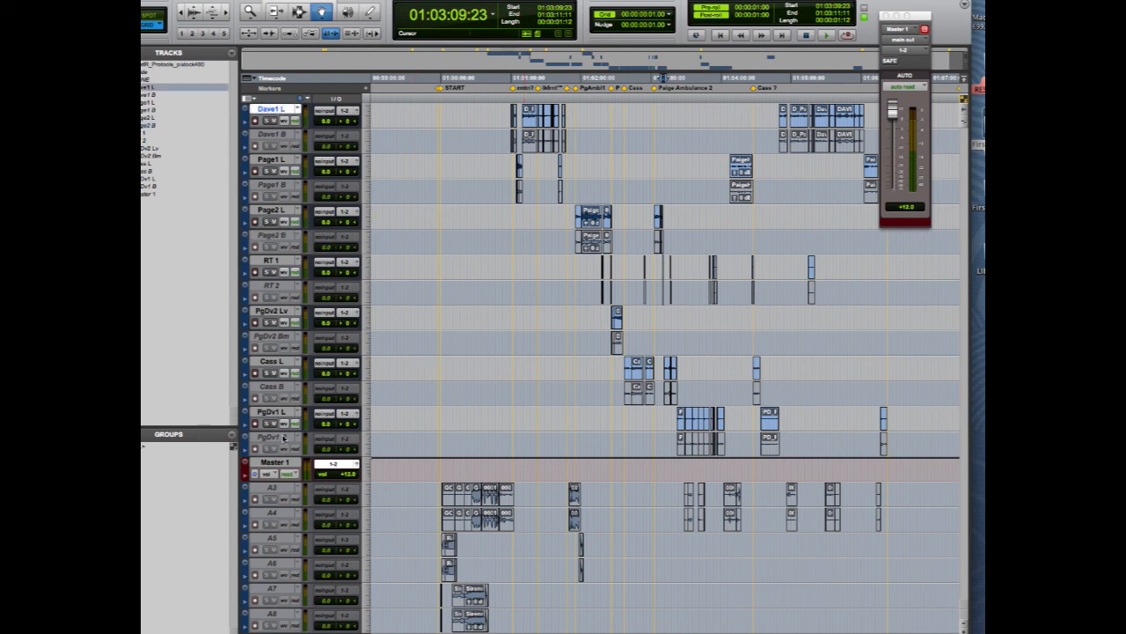
{"action": "left_click", "coordinate": [278, 463]}
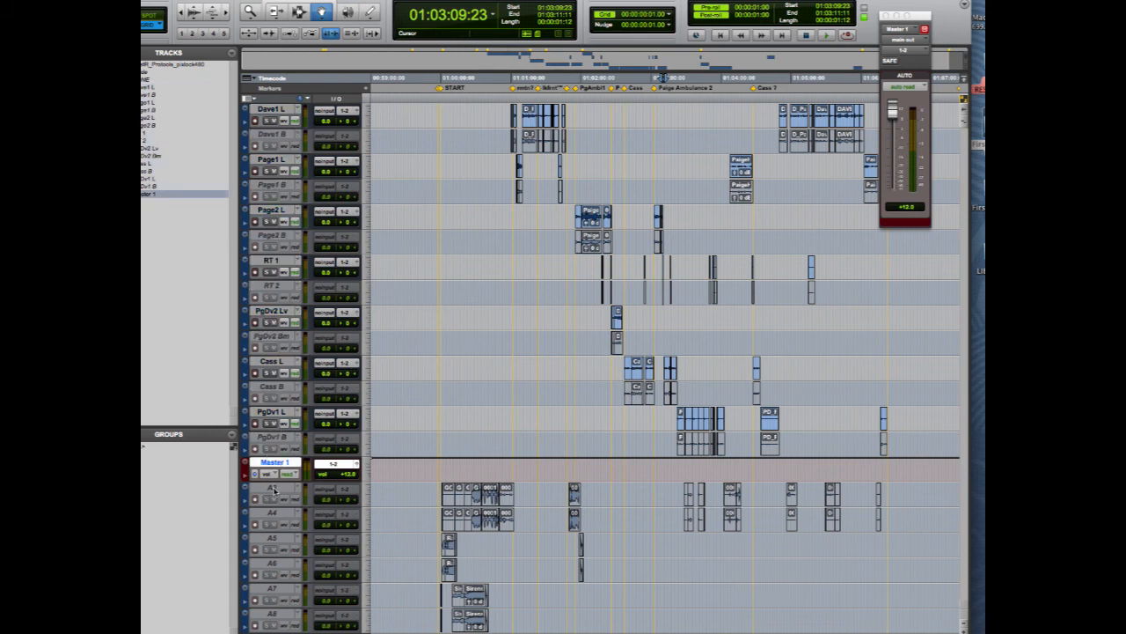
{"action": "left_click", "coordinate": [274, 488]}
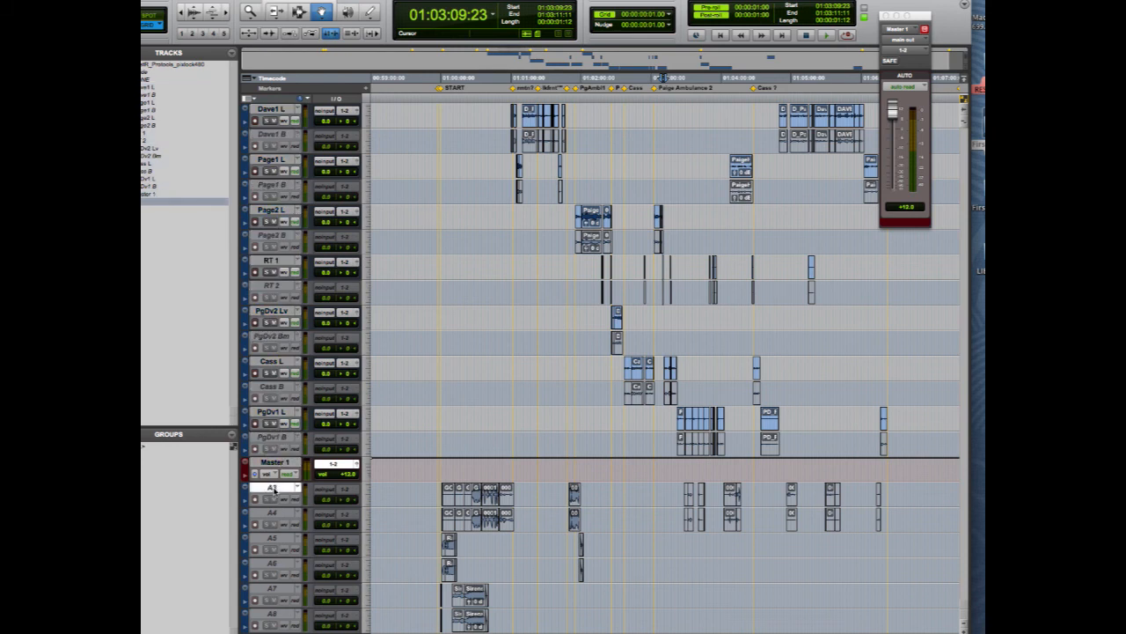
{"action": "left_click", "coordinate": [278, 620], "text": "shift"}
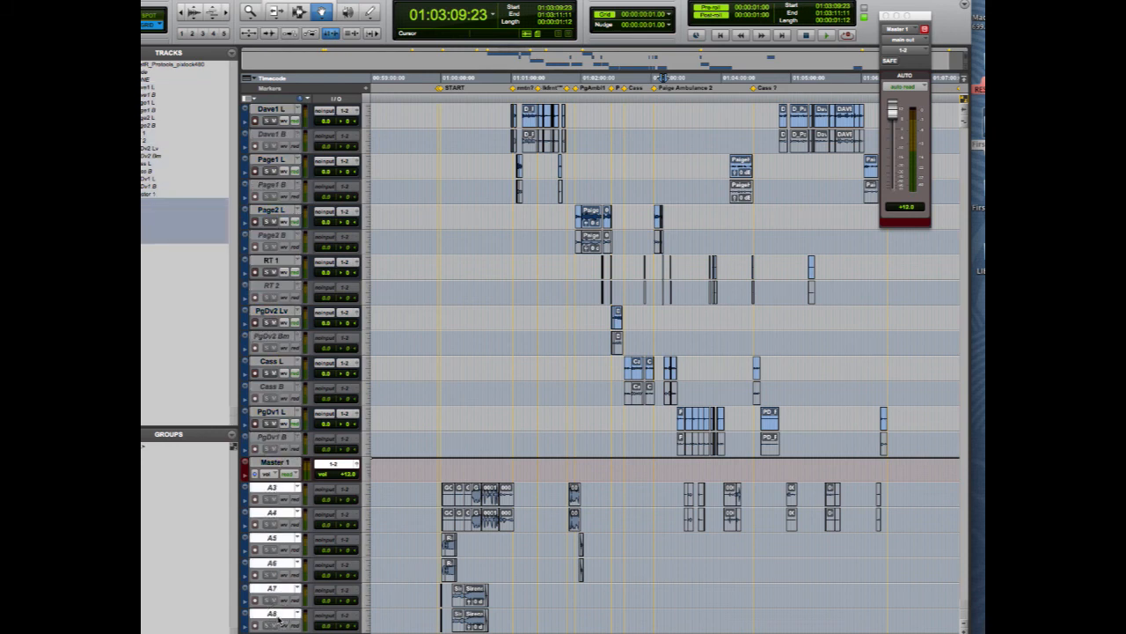